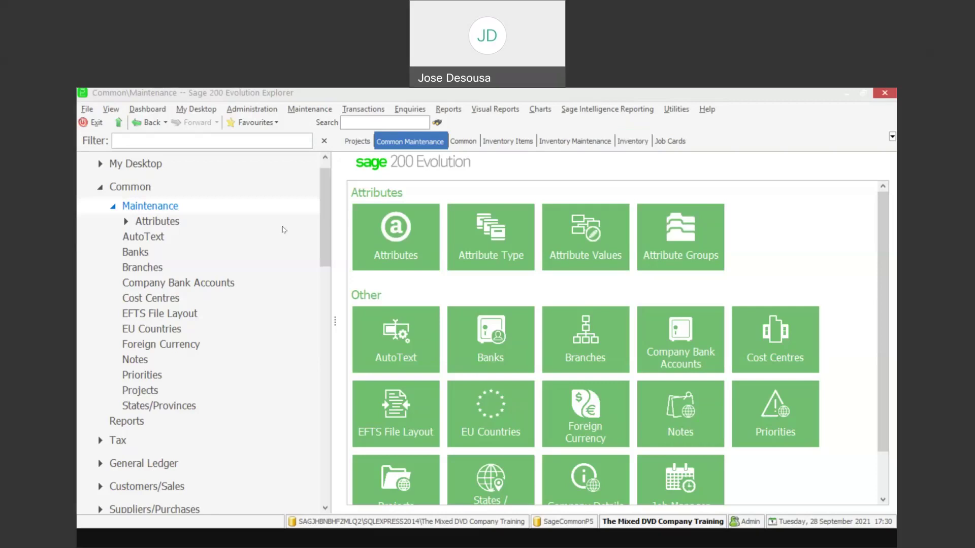
Add an active project with code HC, name HOUSING and description HOUSING CONSTRUCTION to the common project list
left_click(144, 391)
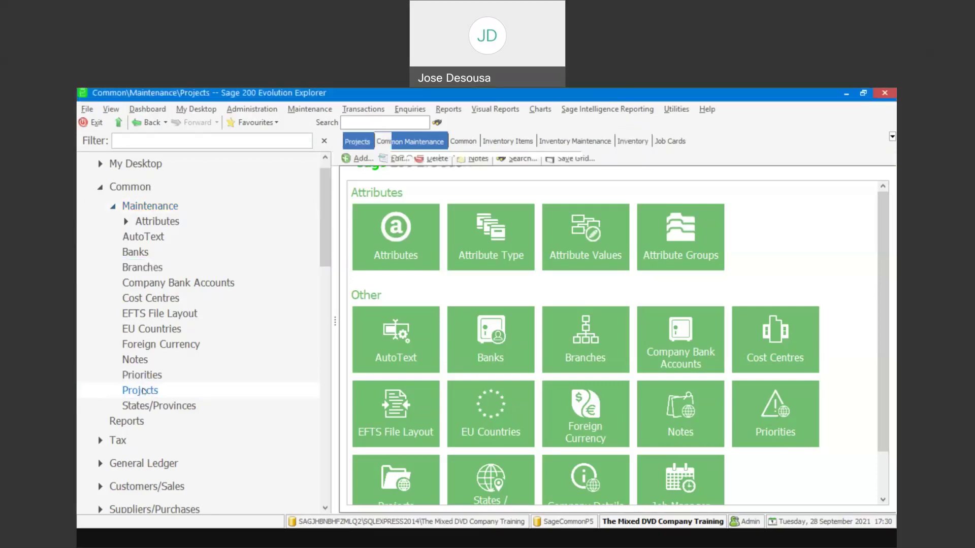
left_click(362, 158)
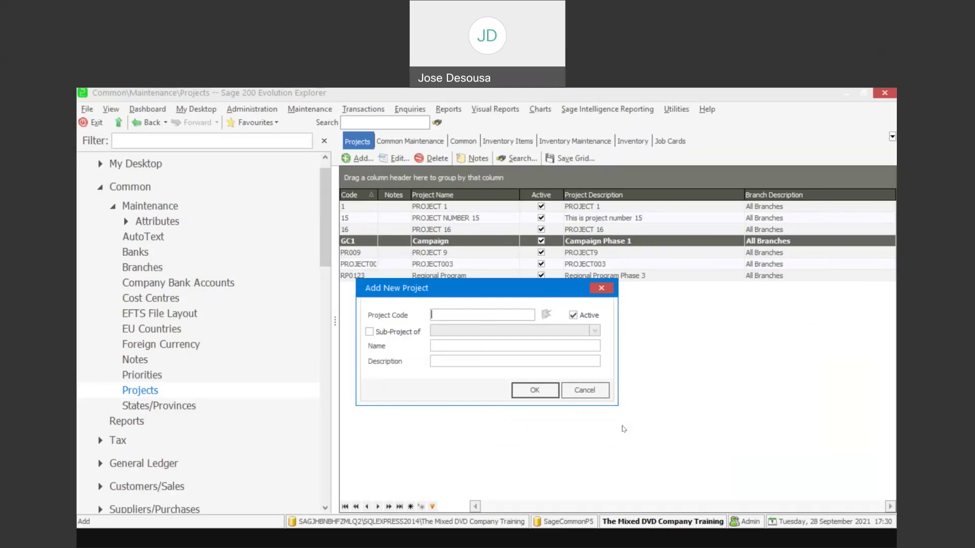
type("HC")
left_click(450, 347)
type("HOUSING")
left_click(459, 357)
type("HOUSING CONSTRUCTION")
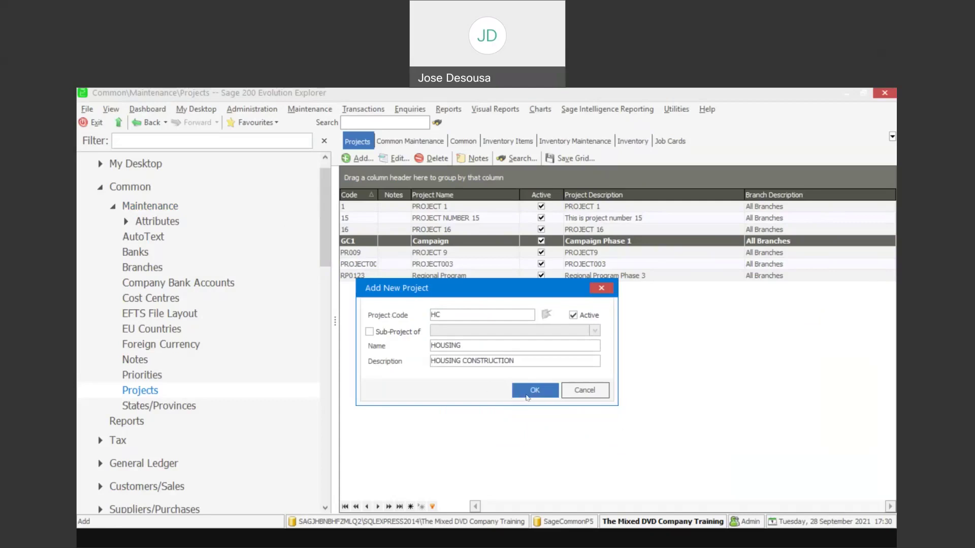
left_click(527, 393)
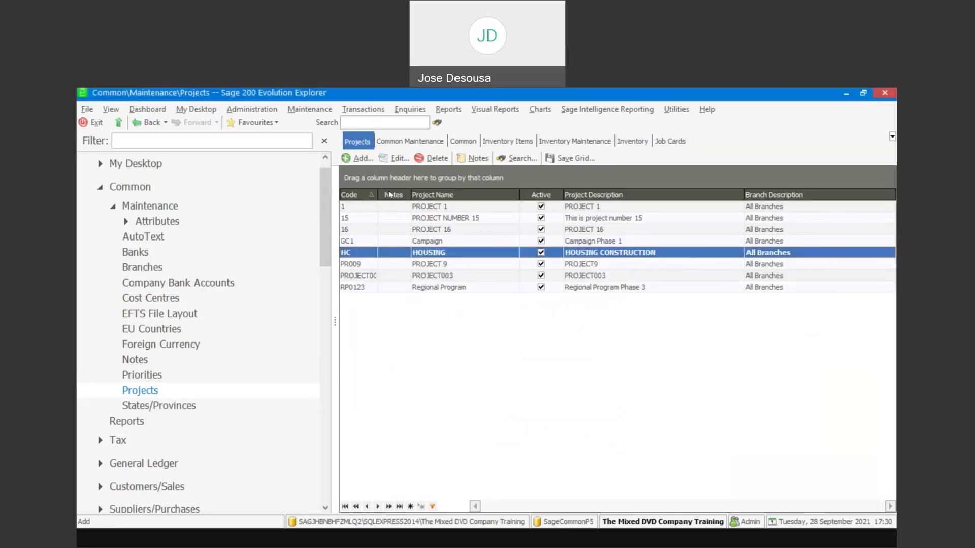
Add project TL, named TILING with description TILING PROCESS, as a sub-project of HC (HOUSING)
left_click(367, 160)
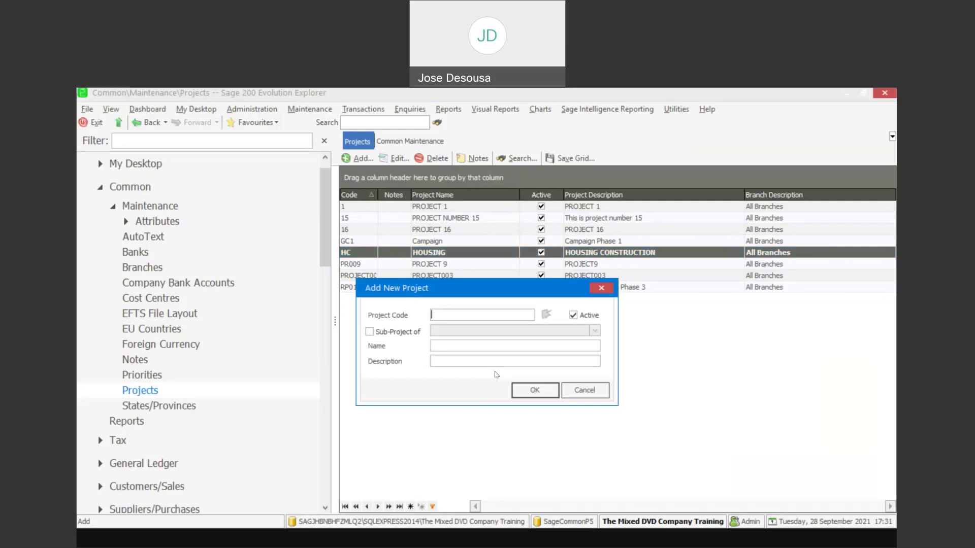
type("TL")
type("TILING")
left_click(468, 358)
type("TILING PROCESS")
left_click(369, 332)
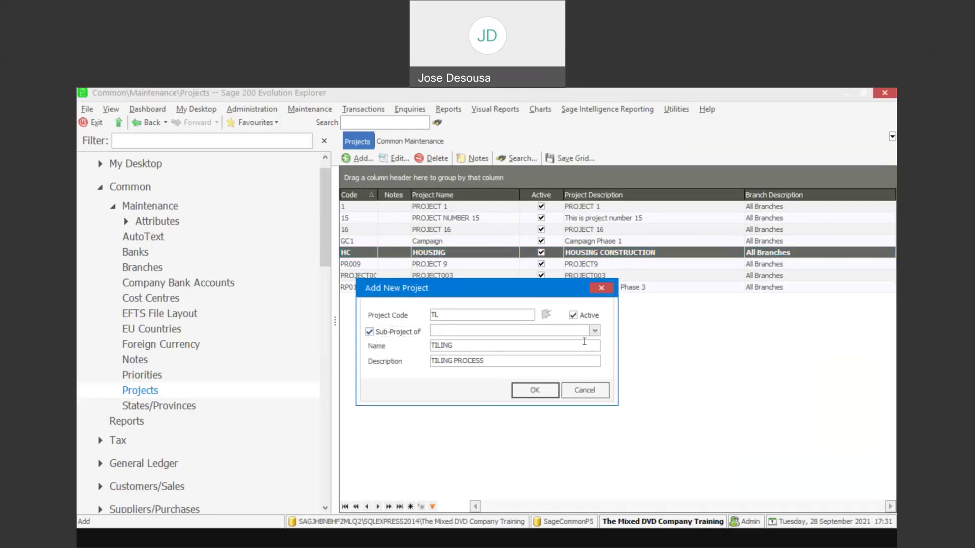
left_click(596, 331)
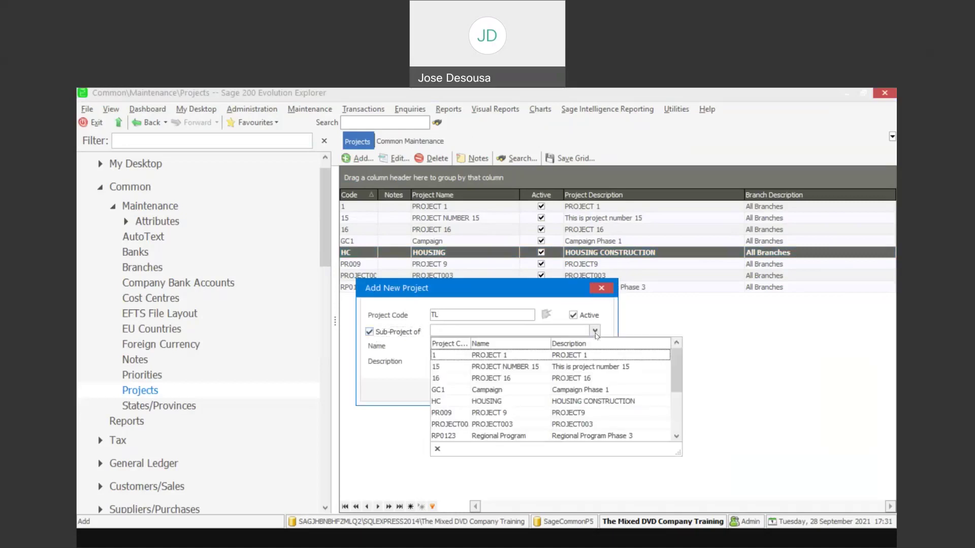
left_click(506, 401)
left_click(528, 396)
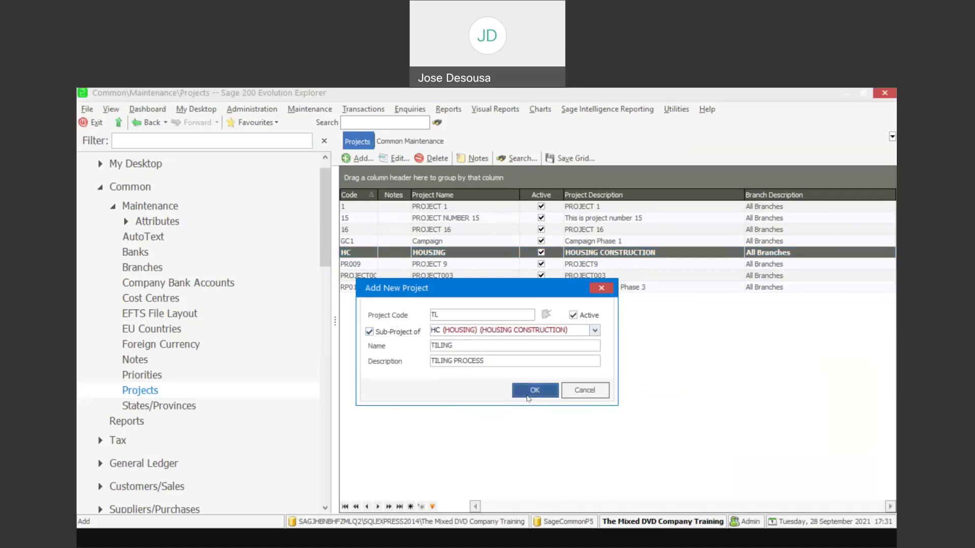
Add project PL, named PLUMBING with description PLUMBING PROCESS, as a sub-project of HC (HOUSING)
left_click(357, 159)
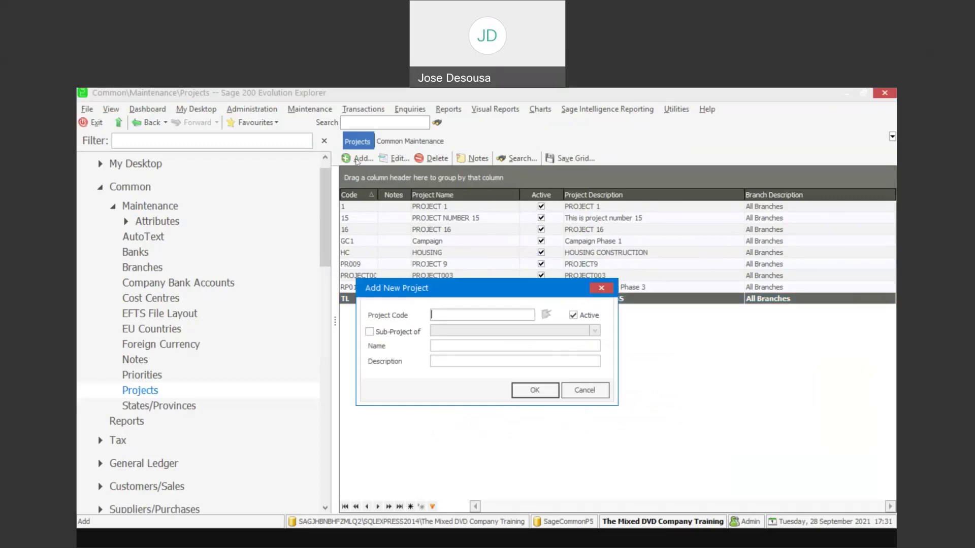
type("PL")
left_click(369, 331)
left_click(593, 331)
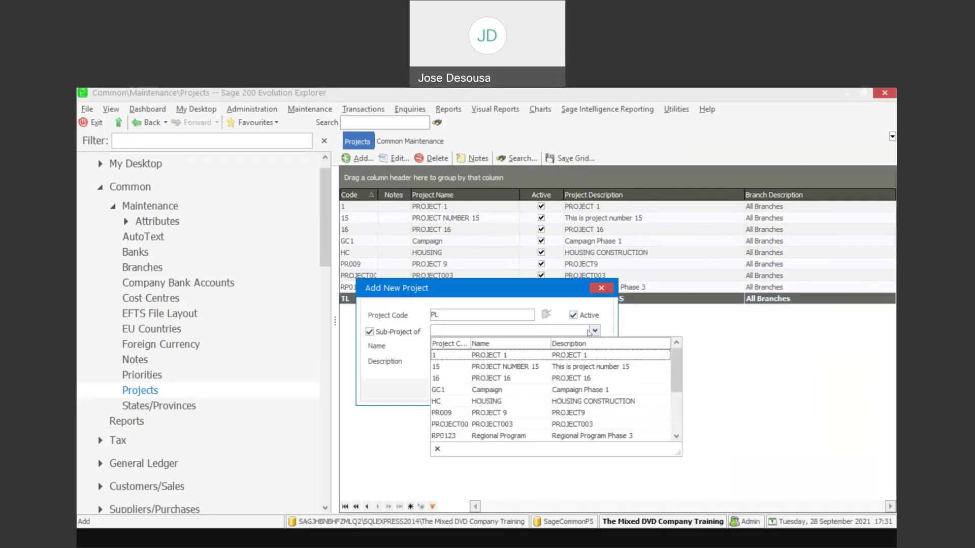
left_click(467, 401)
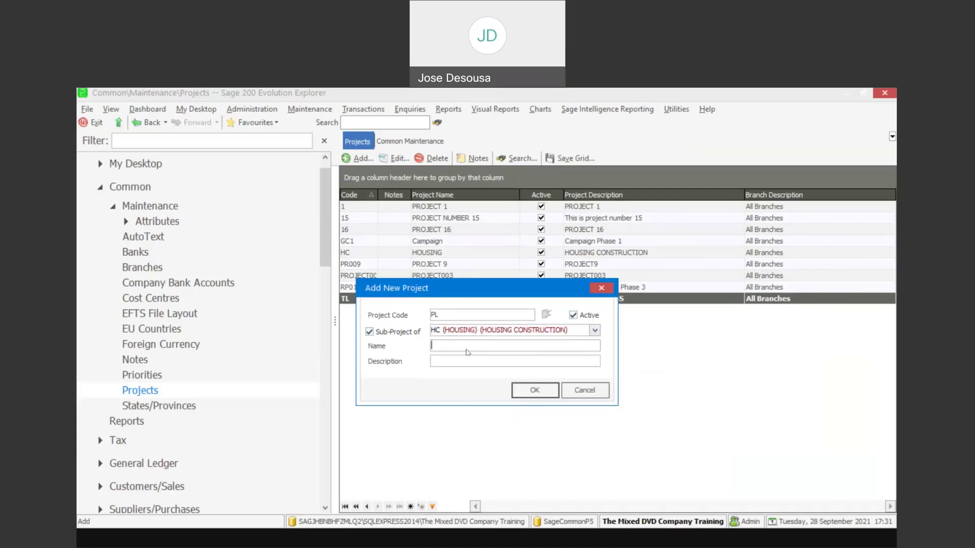
type("PLUMBINHG")
key("BackSpace")
key("BackSpace")
key("BackSpace")
type("NGPLUMB")
key("BackSpace")
key("BackSpace")
key("BackSpace")
key("BackSpace")
key("BackSpace")
type("PLUMBING PROCESS")
key("Return")
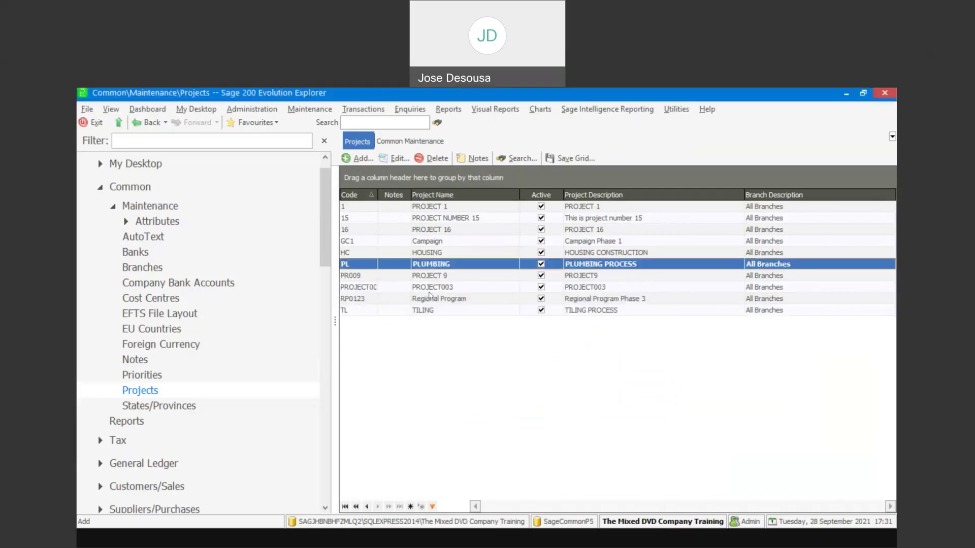
Add project PV, named PAVING with description PAVING PROCESS, as a sub-project of HC (HOUSING)
left_click(358, 159)
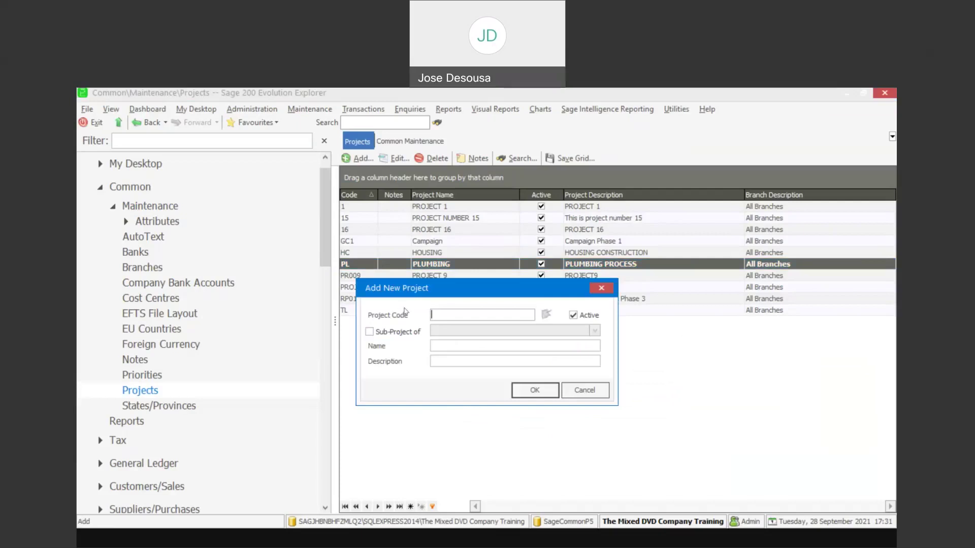
type("PV")
left_click(374, 332)
left_click(594, 330)
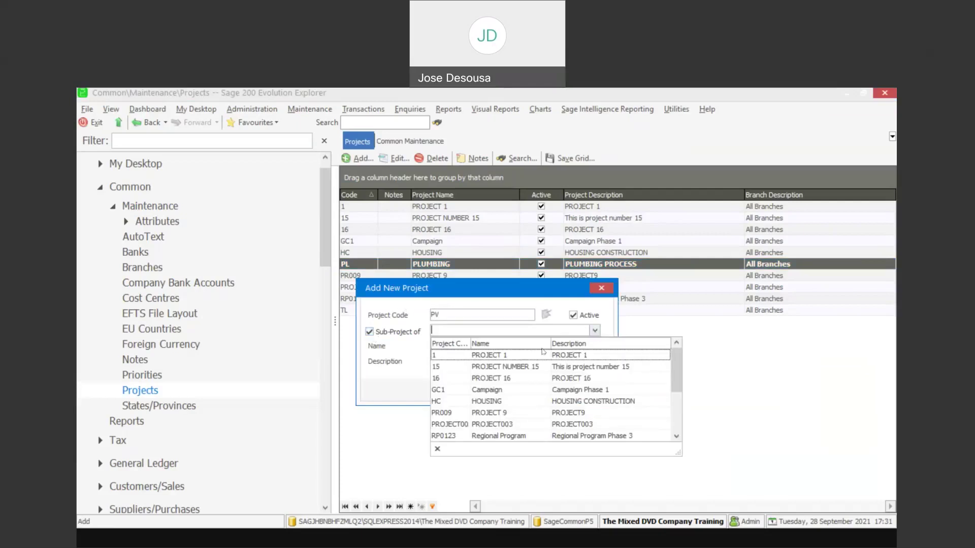
left_click(505, 401)
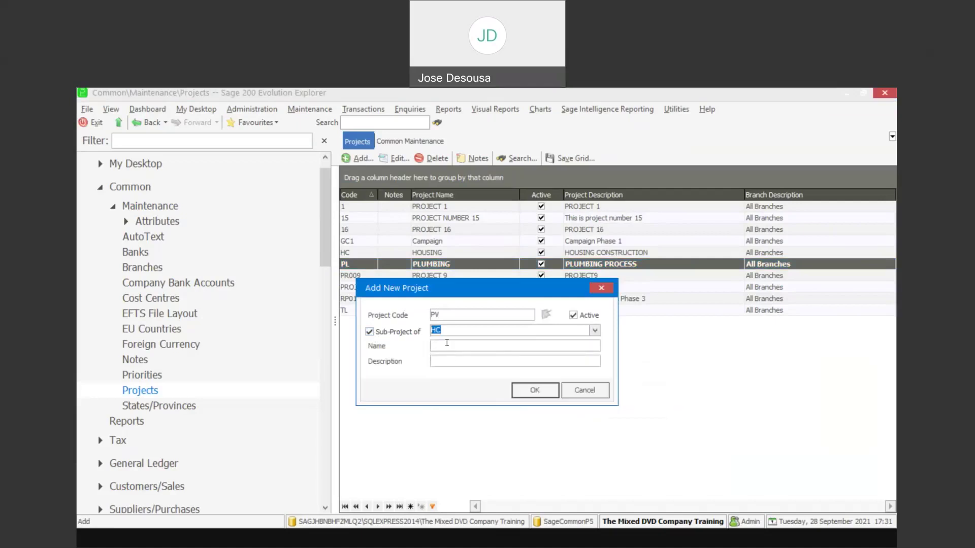
left_click(447, 345)
type("PAVING")
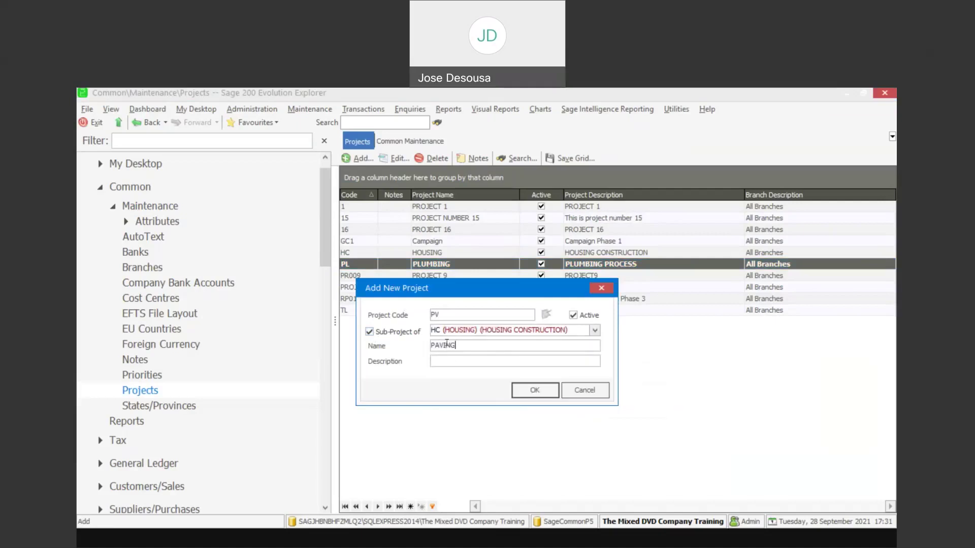
left_click(449, 360)
type("PAVING PRO")
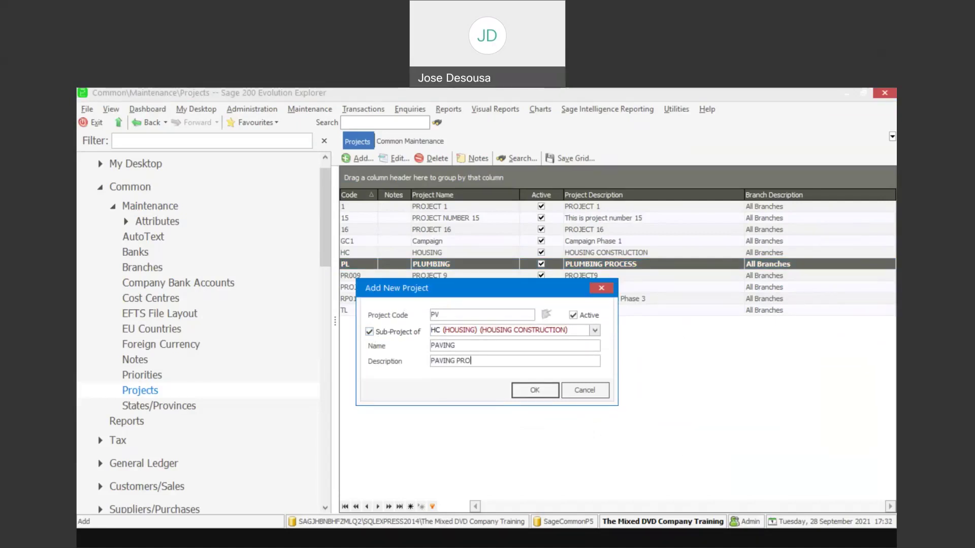
type("CESS")
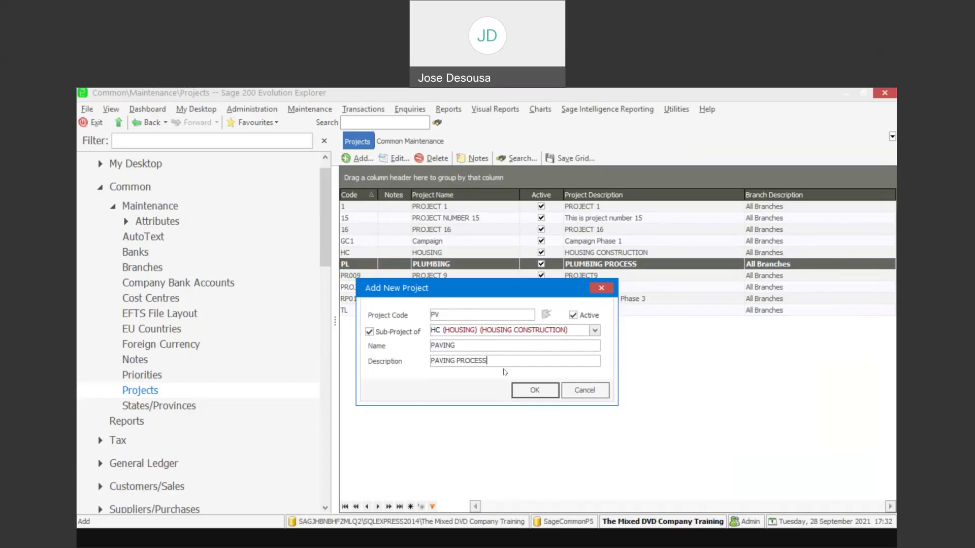
left_click(535, 390)
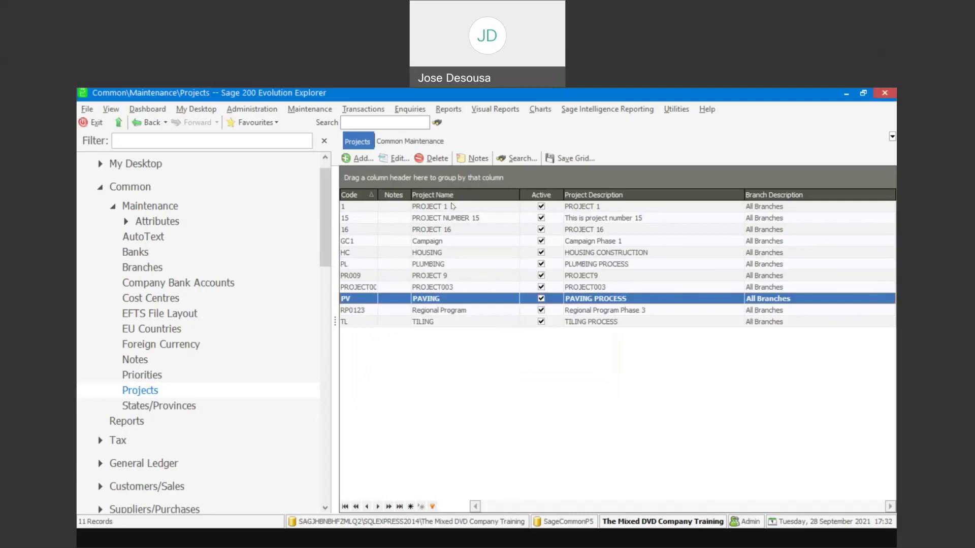
Review the project posting options under Entry Options in the Inventory Defaults, and close the dialog
left_click(315, 182)
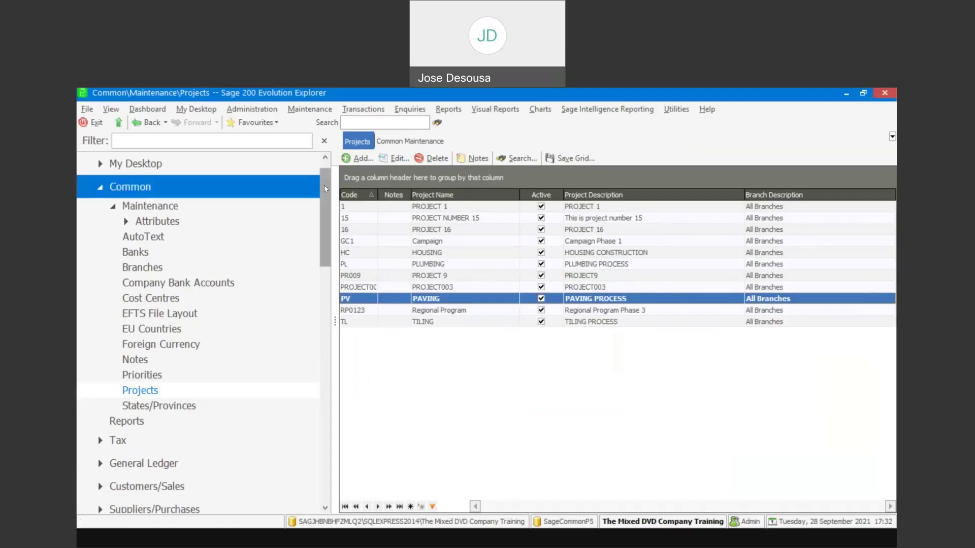
left_click_drag(325, 183, 326, 182)
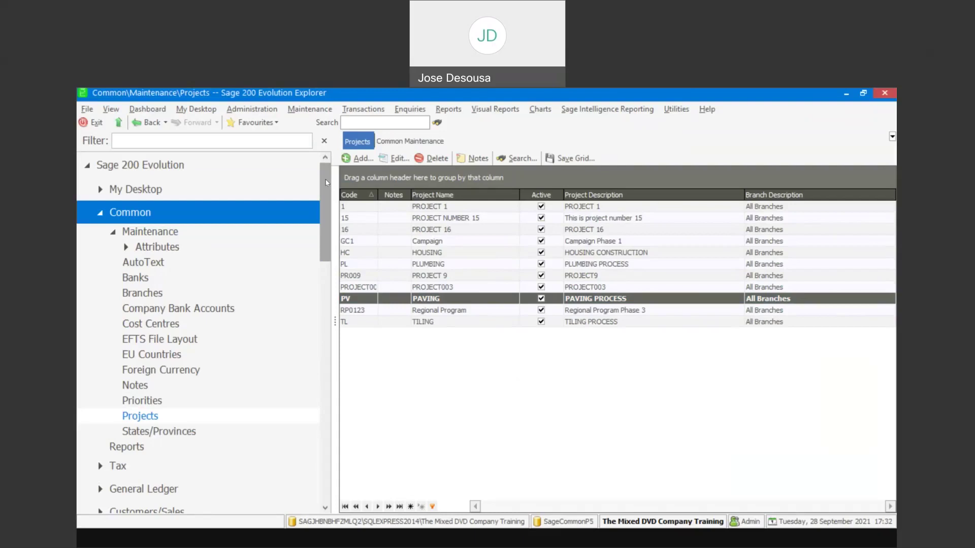
left_click_drag(327, 184, 329, 295)
left_click(209, 248)
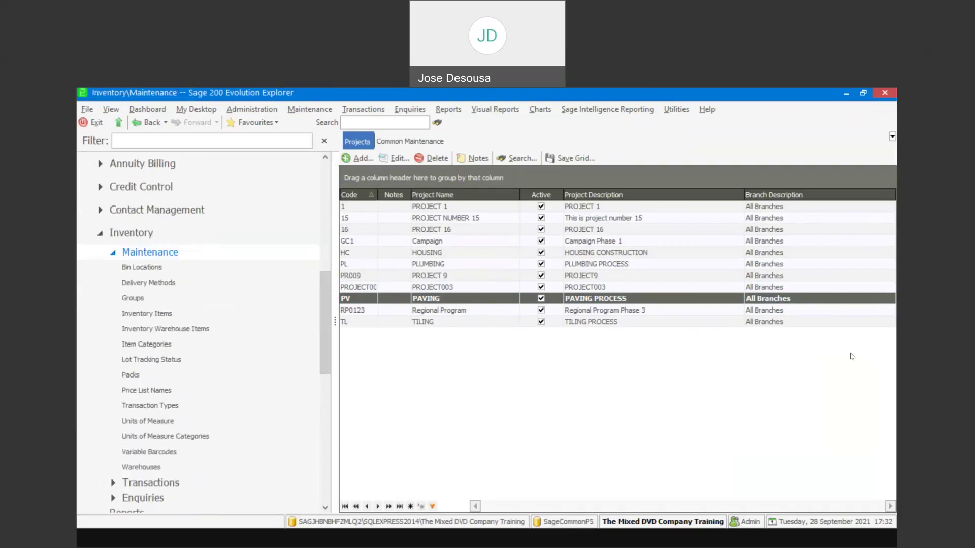
scroll(881, 315, "down", 5)
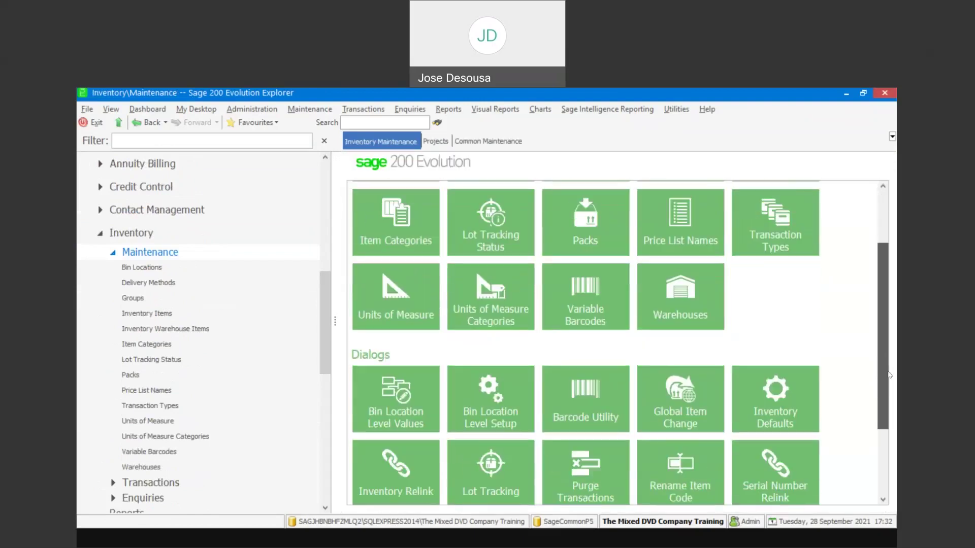
left_click(778, 395)
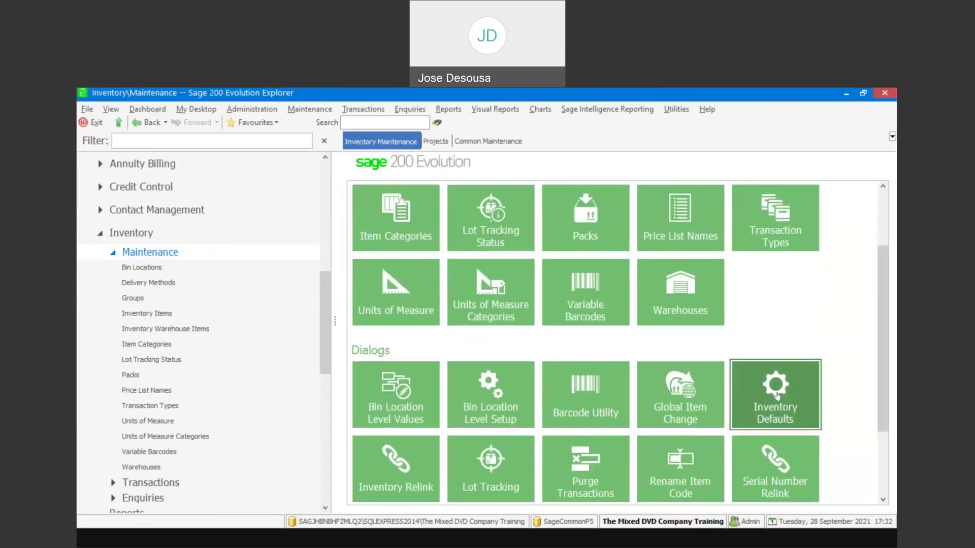
left_click(776, 395)
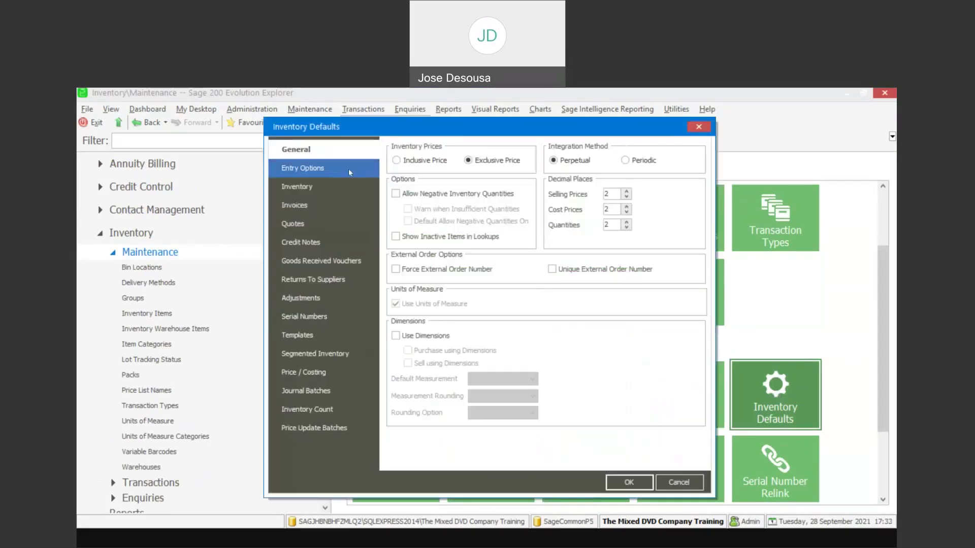
left_click(349, 173)
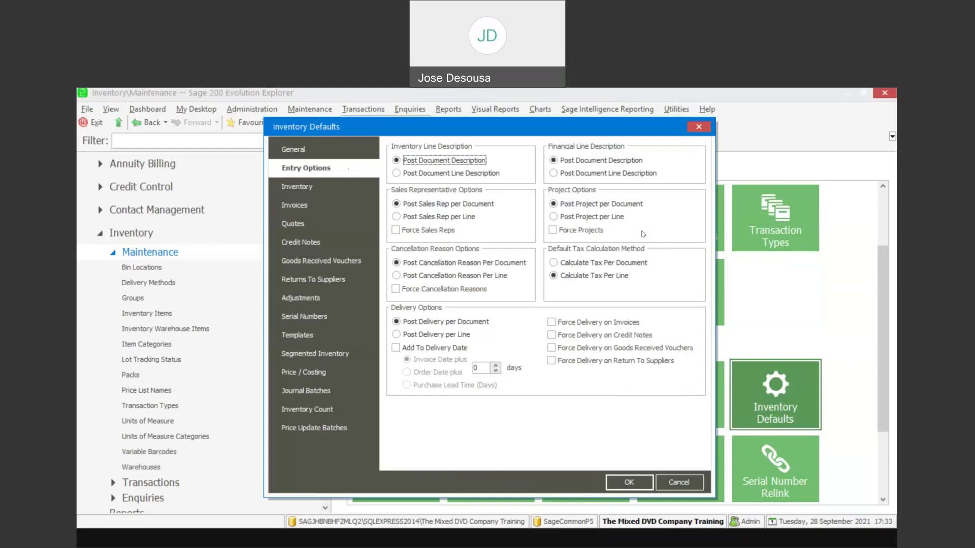
left_click(629, 486)
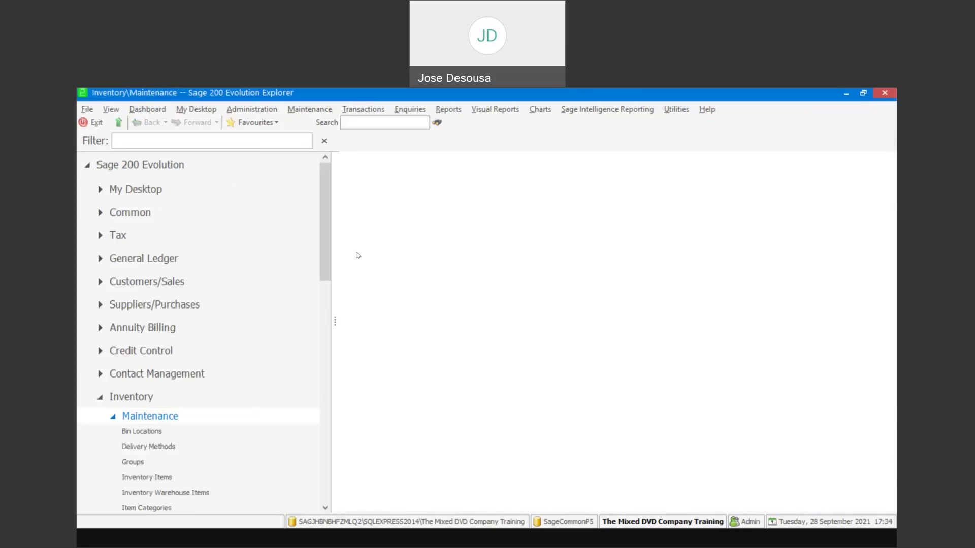
Create a new goods received voucher for supplier Quick Cleaning and assign the document to project TL (TILING)
scroll(332, 308, "down", 2)
left_click(194, 358)
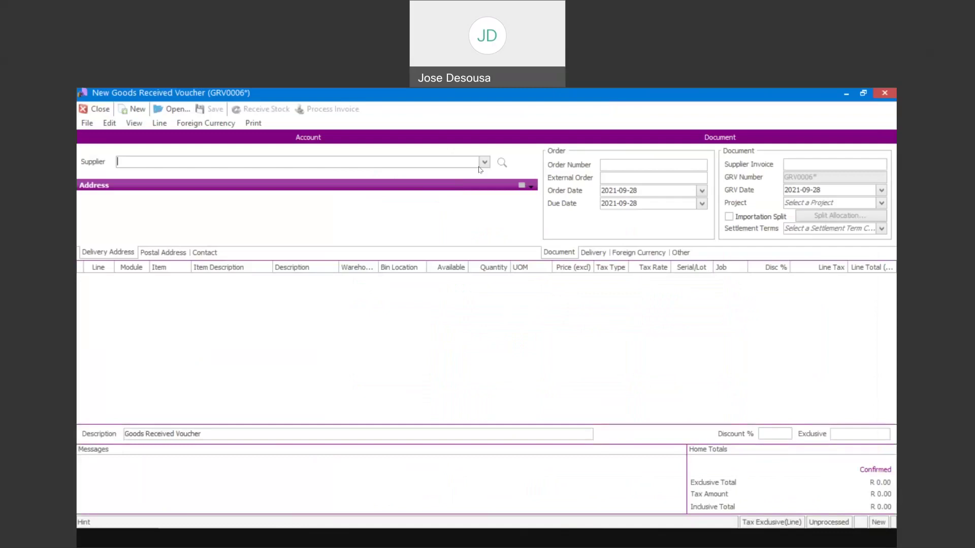
left_click(484, 162)
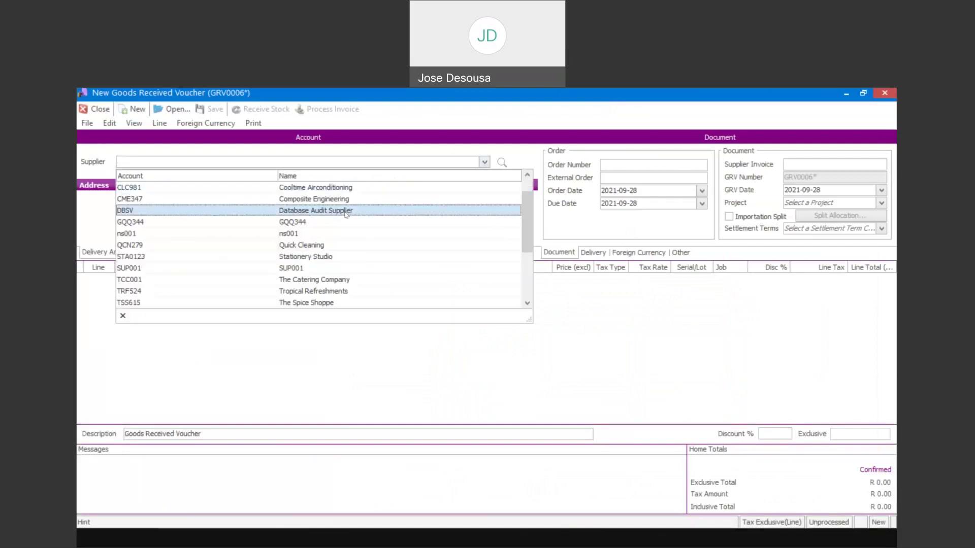
left_click(332, 248)
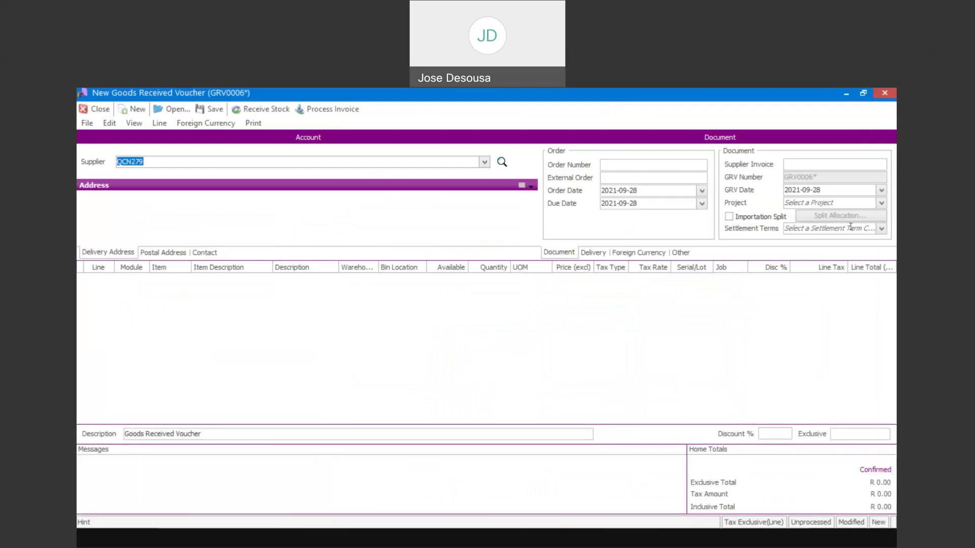
left_click(881, 204)
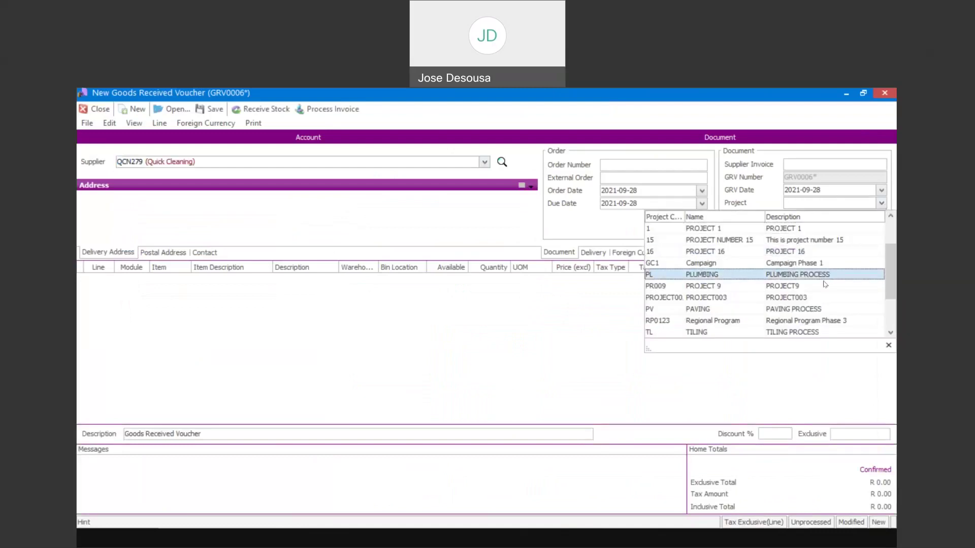
left_click(803, 333)
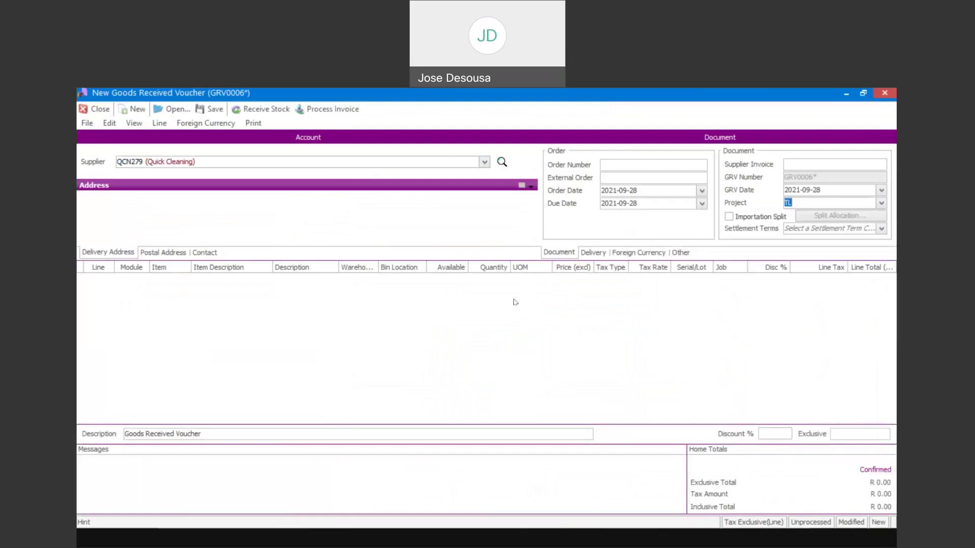
Add stock item AAA as the first voucher line, from warehouse Mstr with a quantity of 2
left_click(516, 302)
left_click(184, 279)
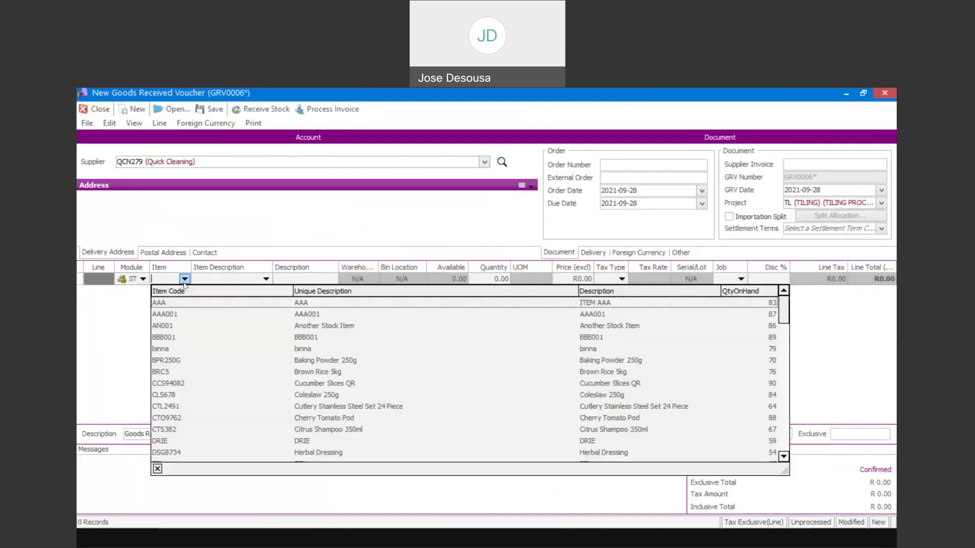
left_click(184, 280)
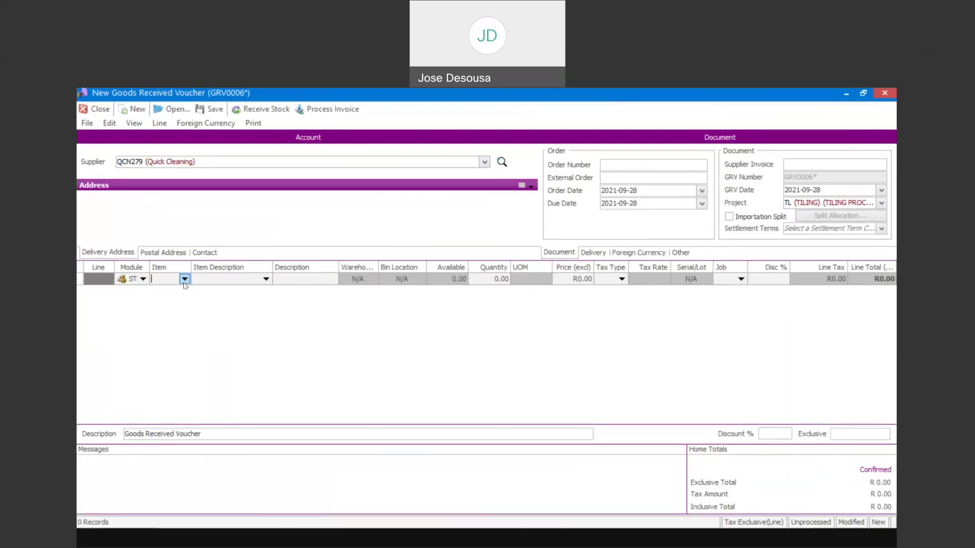
key("Tab")
left_click(184, 278)
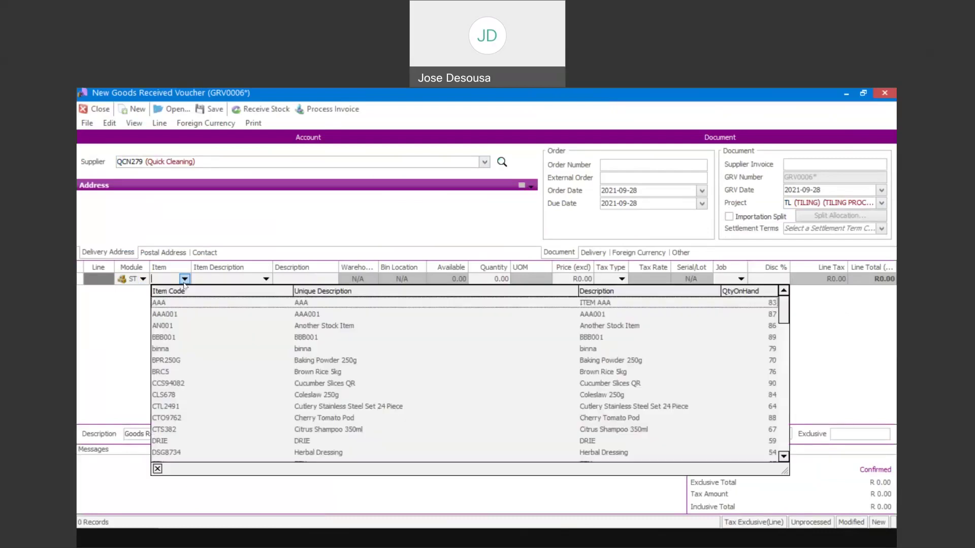
left_click(180, 303)
key("Tab")
key("Tab")
key("Tab")
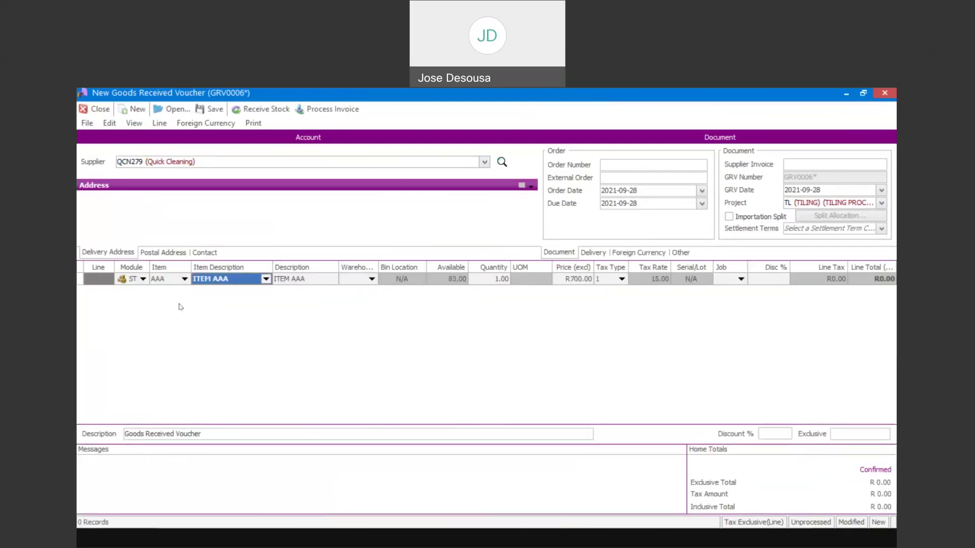
type("2")
key("Tab")
key("Tab")
key("Tab")
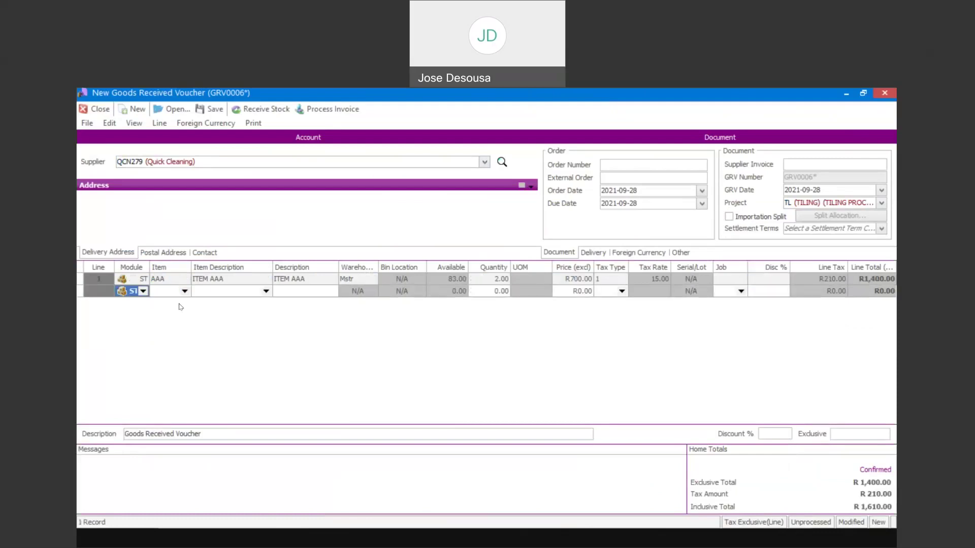
Add stock item BBB001 as the second voucher line, from warehouse Mstr with a quantity of 1
left_click(185, 291)
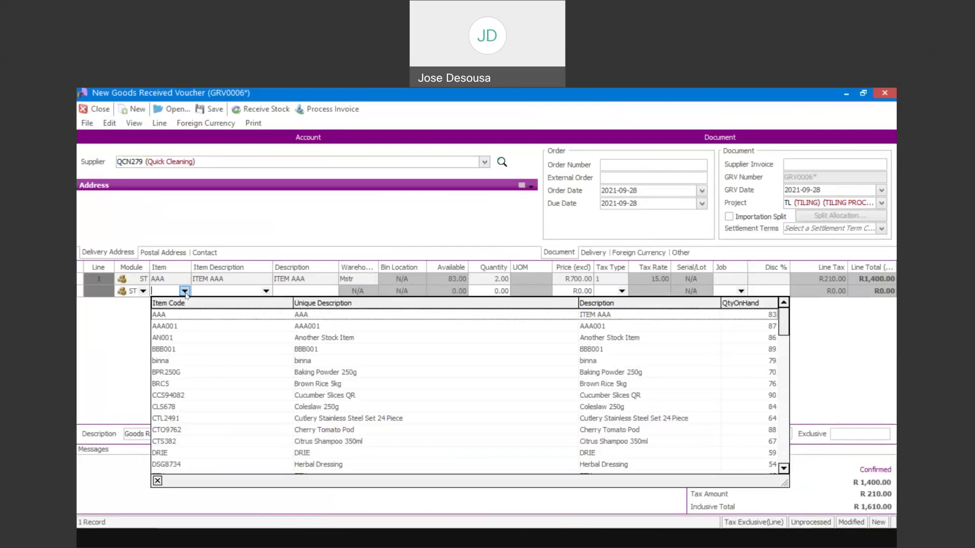
key("Down")
key("Down")
key("Down")
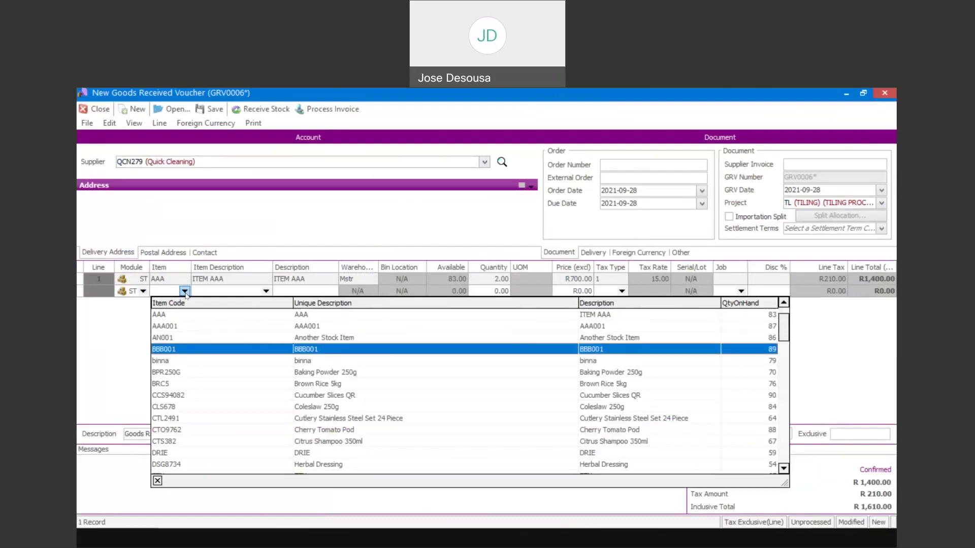
key("Return")
key("Tab")
key("Tab")
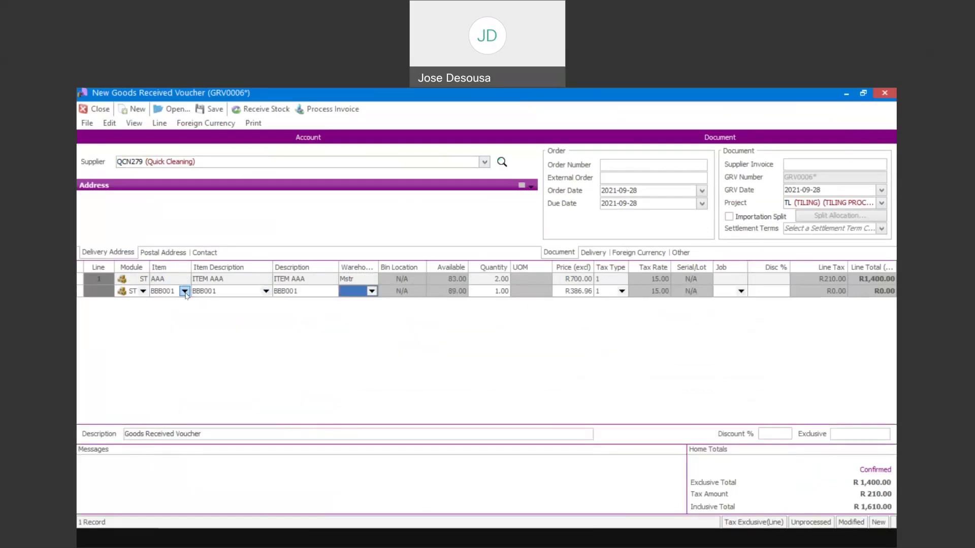
key("Tab")
key("Tab")
key("Tab")
key("Tab")
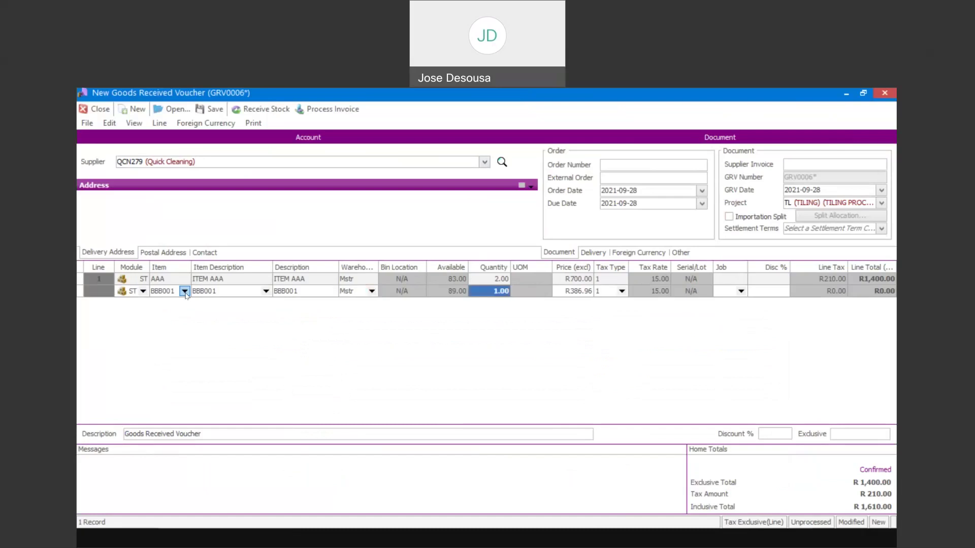
key("Tab")
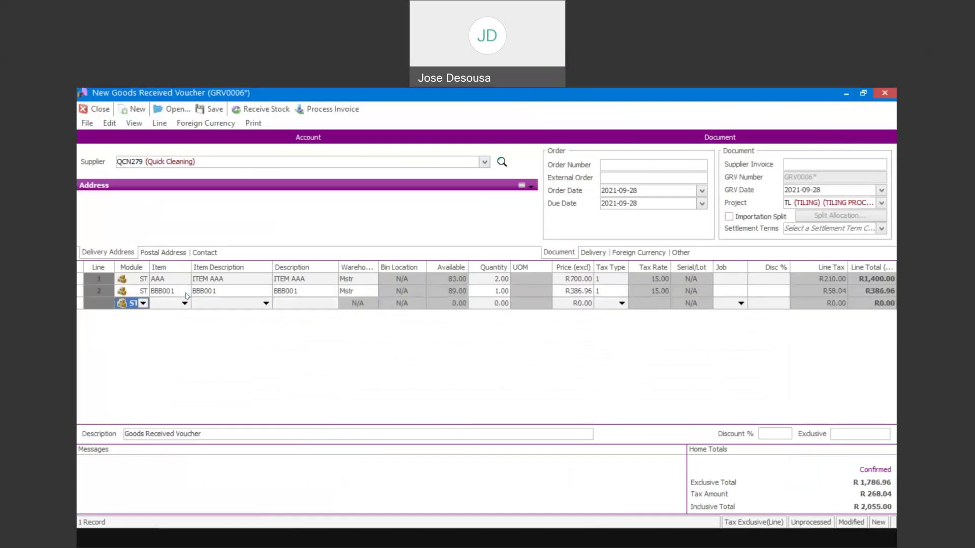
Choose stock item ITEM AAA for the third voucher line
left_click(184, 304)
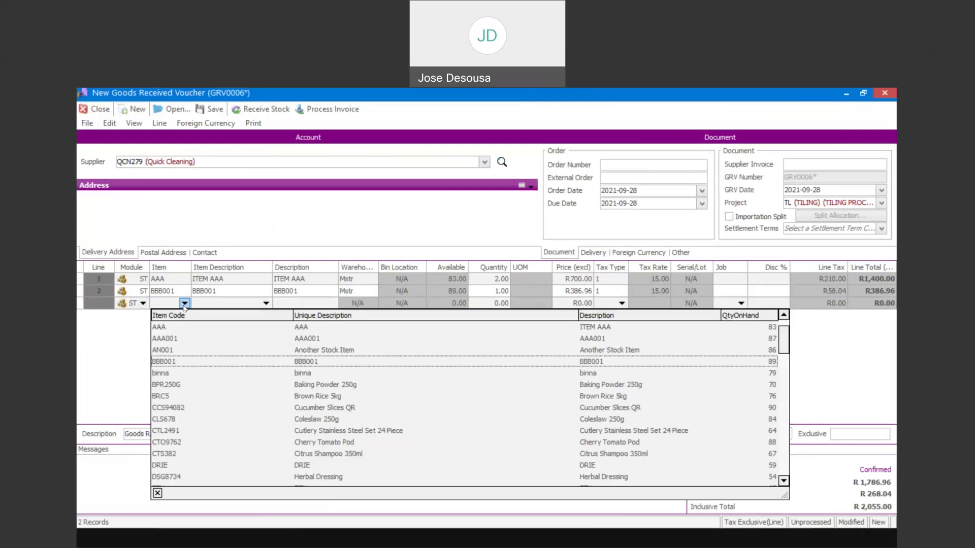
key("Down")
key("Down")
key("Down")
key("Down")
key("Down")
key("Down")
key("Down")
key("Down")
key("Down")
key("Down")
key("Down")
key("Down")
key("Down")
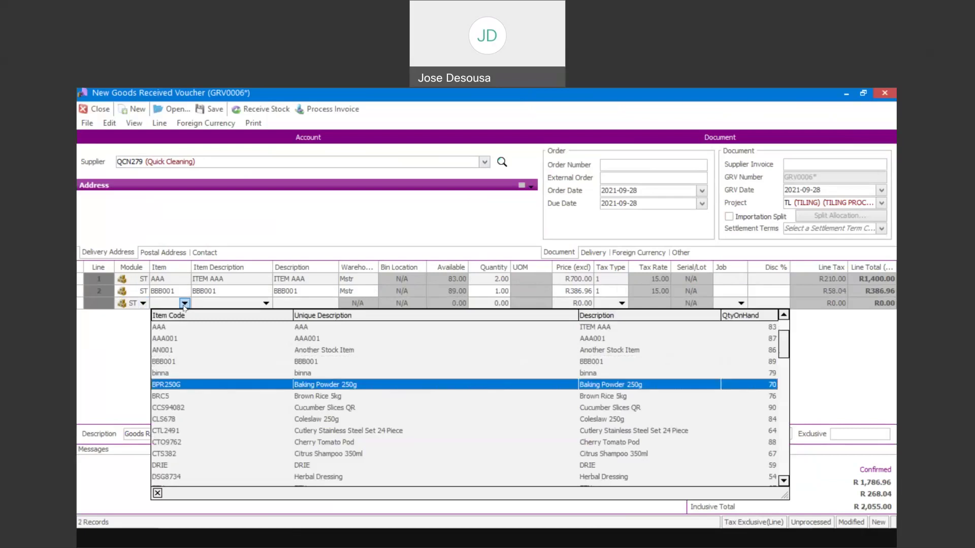
key("Down")
key("Down")
key("Down")
key("Down")
key("Down")
key("Down")
key("Down")
key("Down")
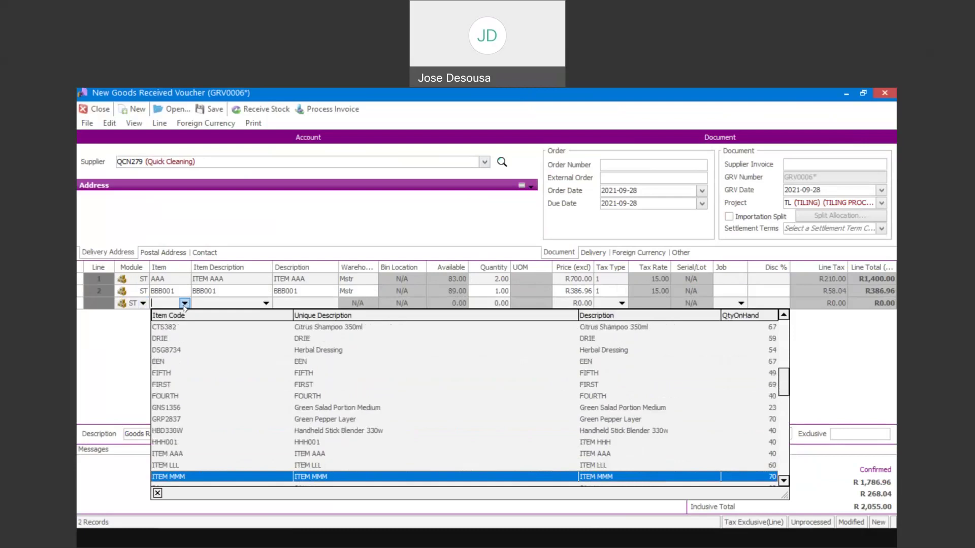
key("Up")
key("Up")
key("Up")
key("Down")
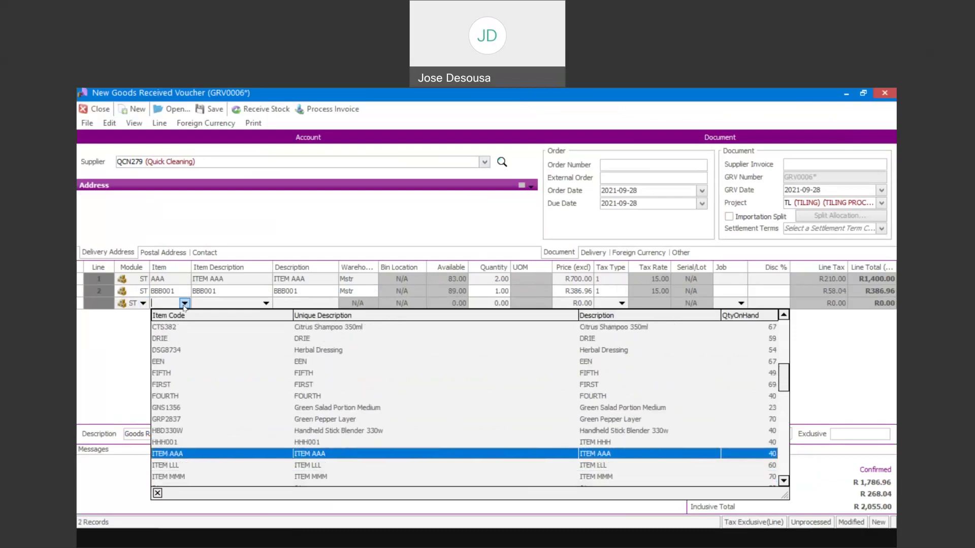
key("Return")
Complete the ITEM AAA line with warehouse Mstr, a quantity of 1 and an exclusive price of R800
key("Tab")
key("Tab")
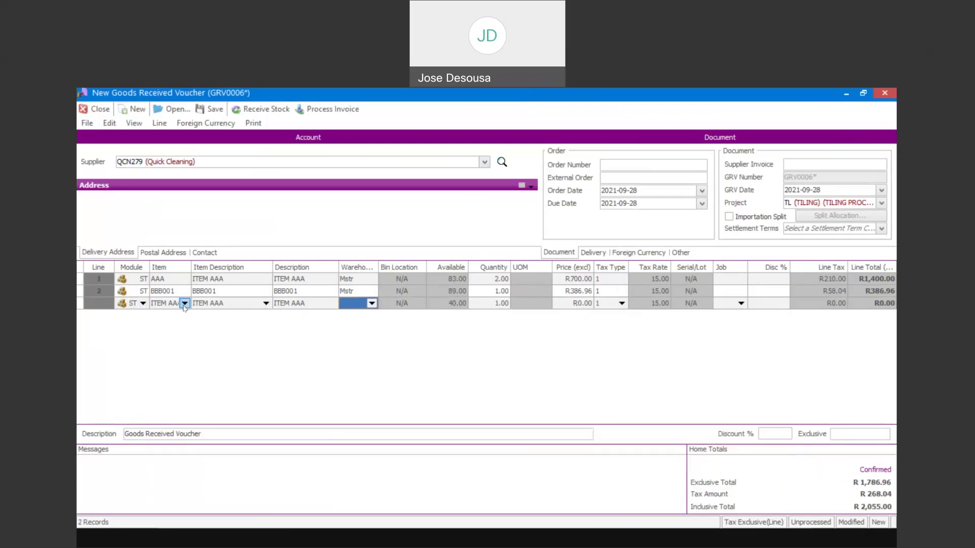
key("Tab")
key("Tab")
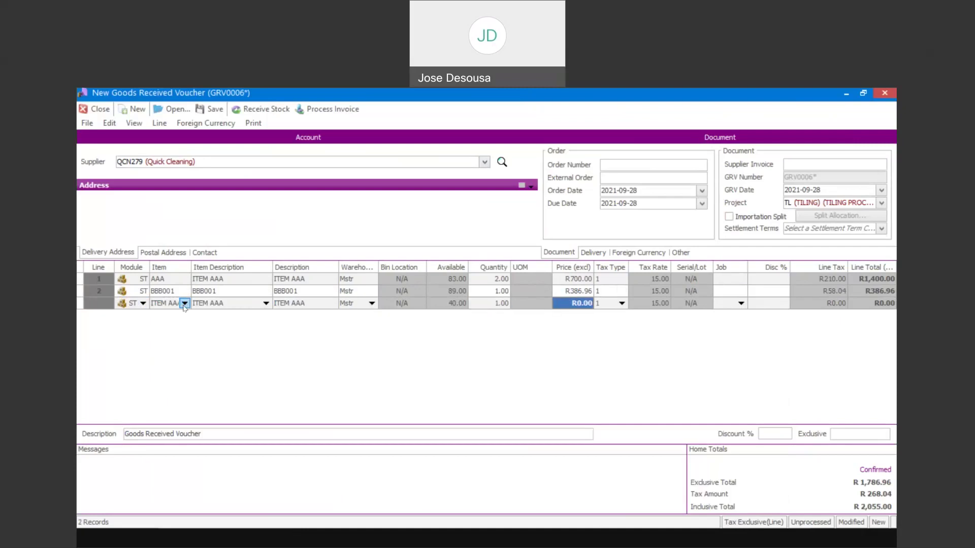
type("800")
key("Tab")
key("Tab")
key("Tab")
key("Tab")
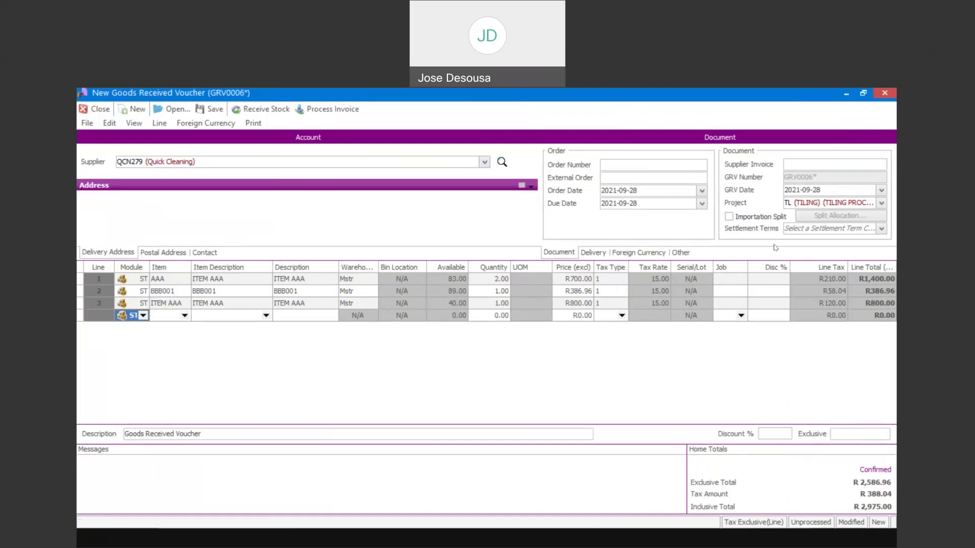
Enter supplier invoice S12345 and process the voucher's invoice, ignoring the account terms warning and declining to print both documents
left_click(792, 162)
type("S12345")
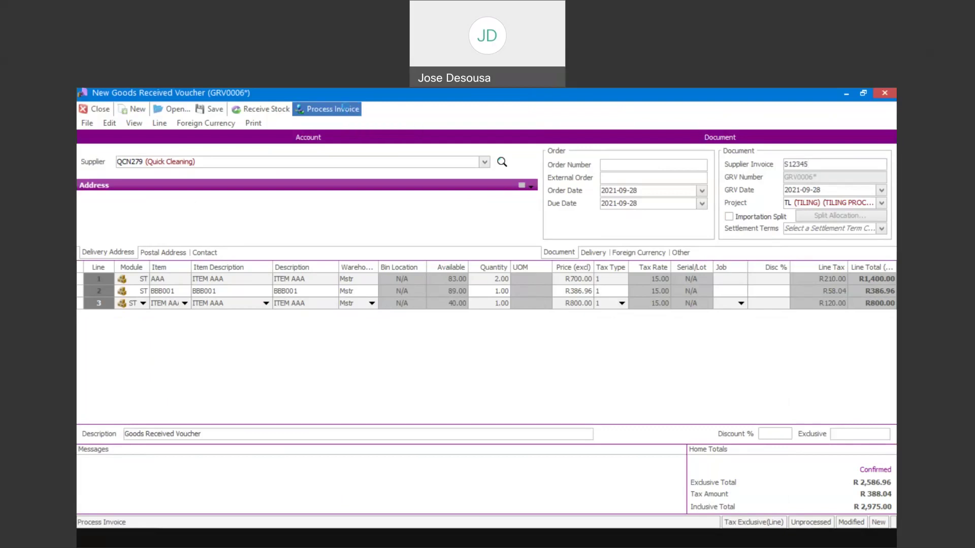
left_click(343, 109)
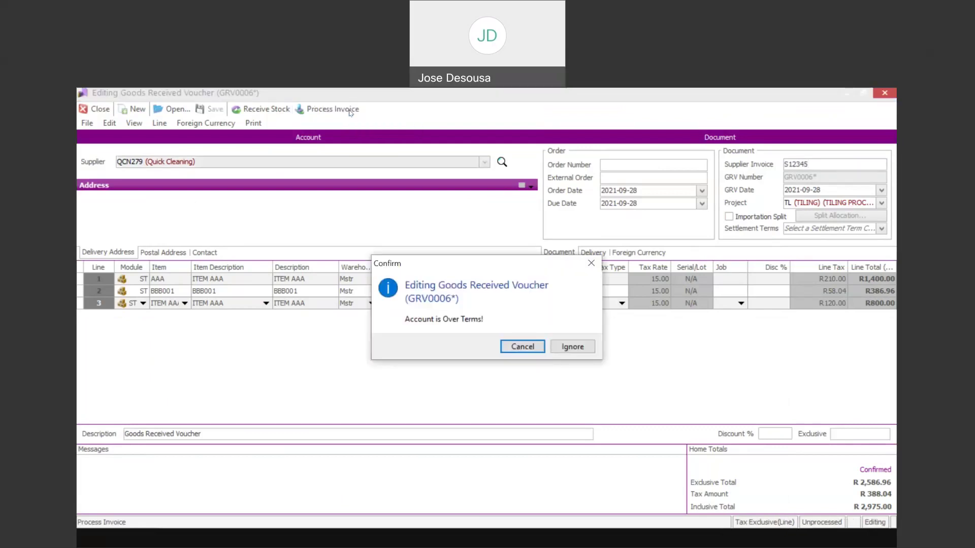
left_click(562, 350)
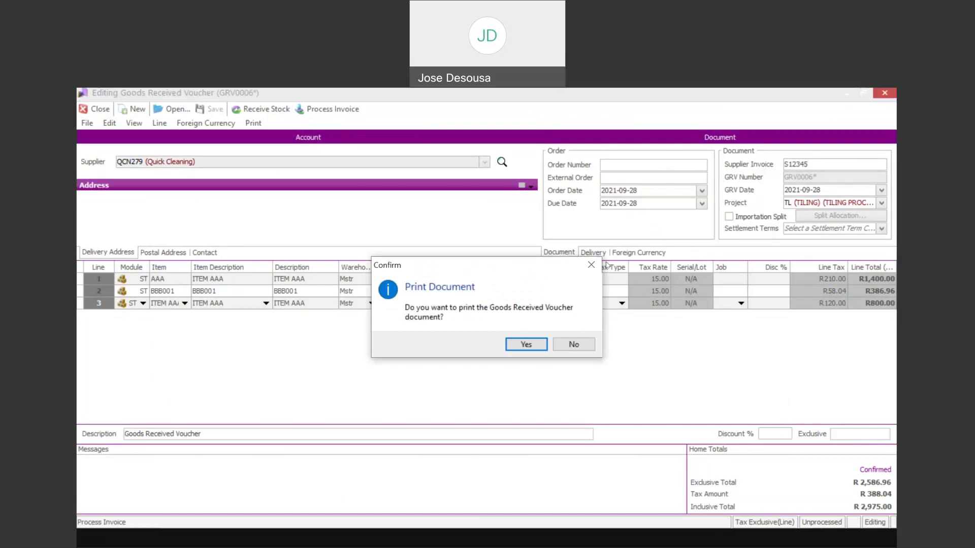
left_click(573, 345)
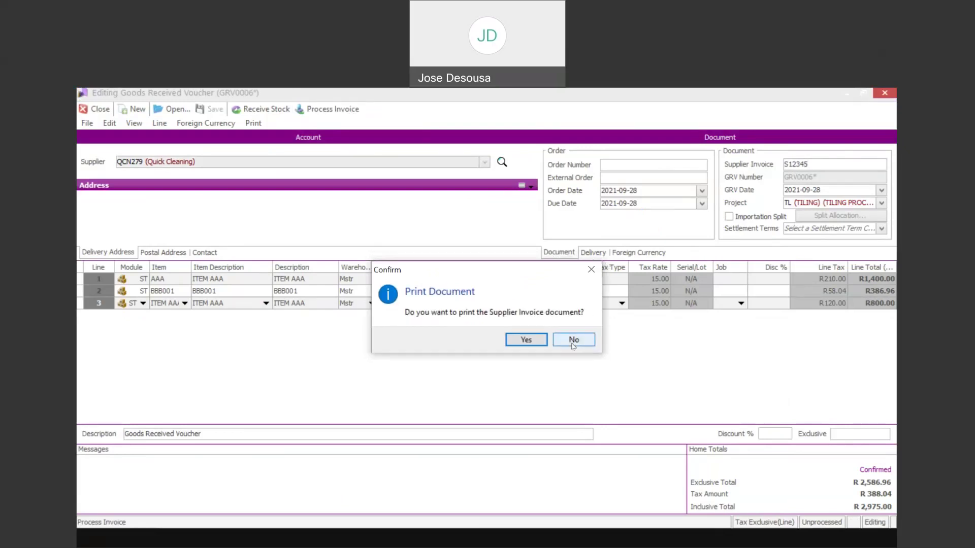
left_click(573, 345)
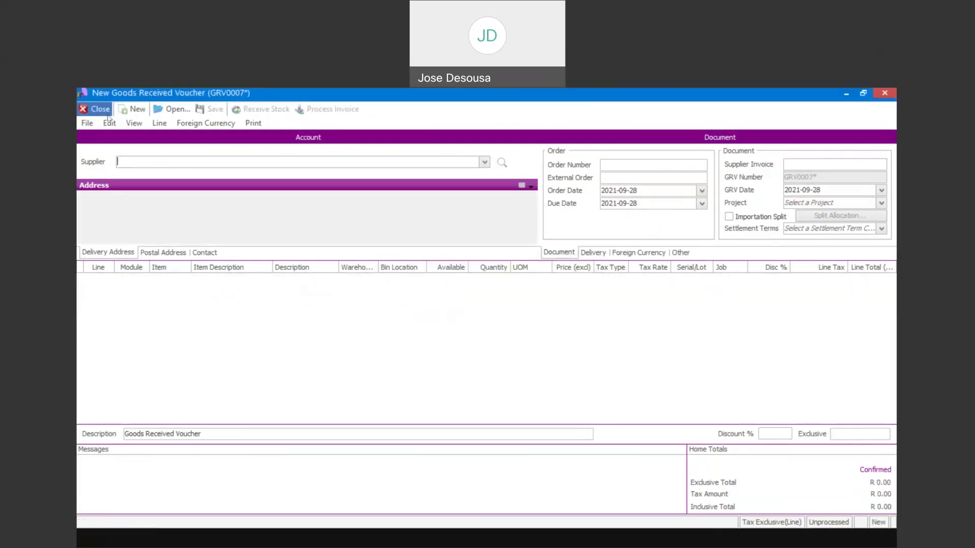
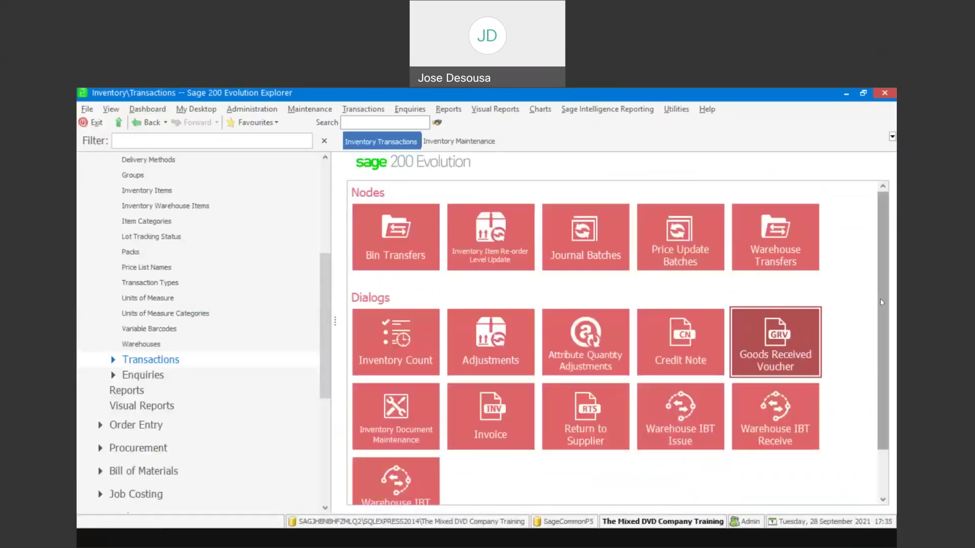
Create a new inventory invoice for customer Clayton Landscaping Services and assign it to project TL (TILING)
scroll(882, 302, "down", 1)
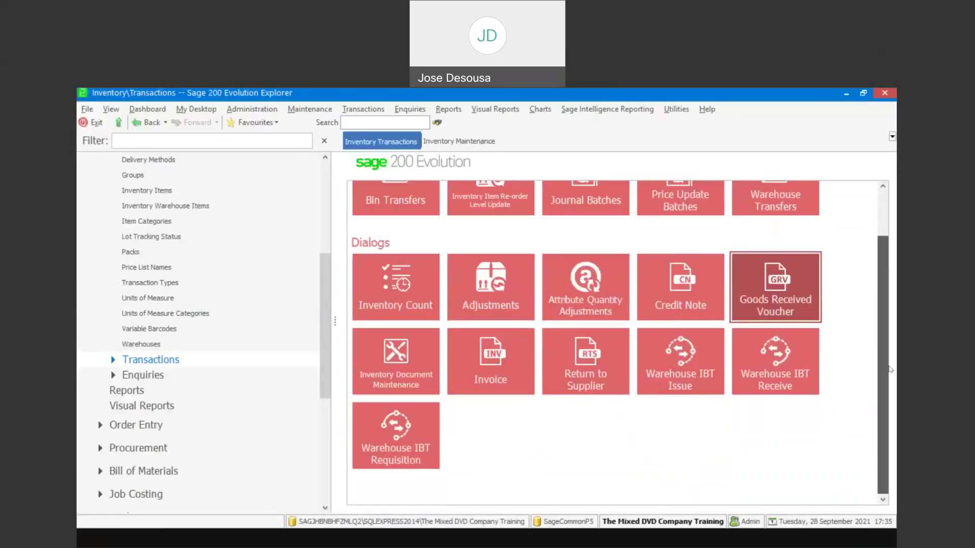
left_click(486, 363)
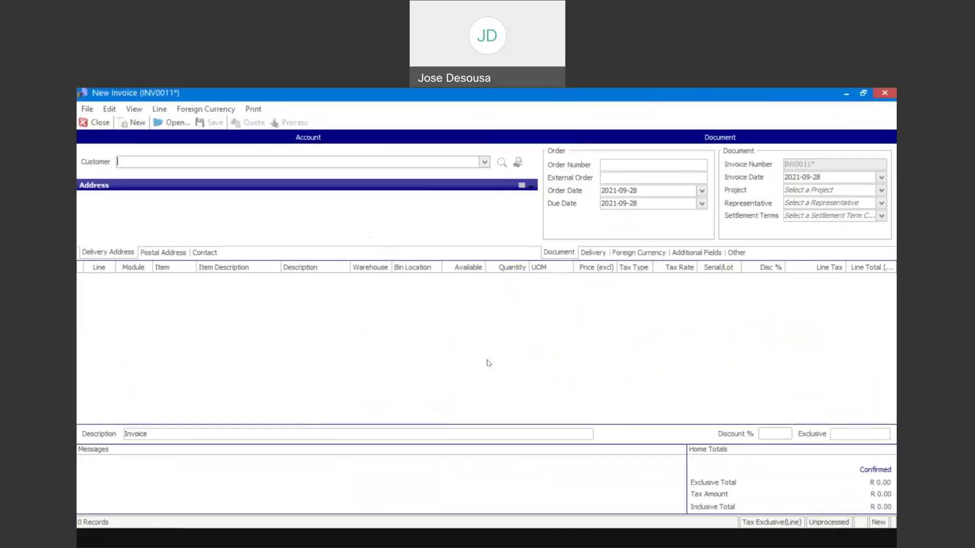
left_click(484, 161)
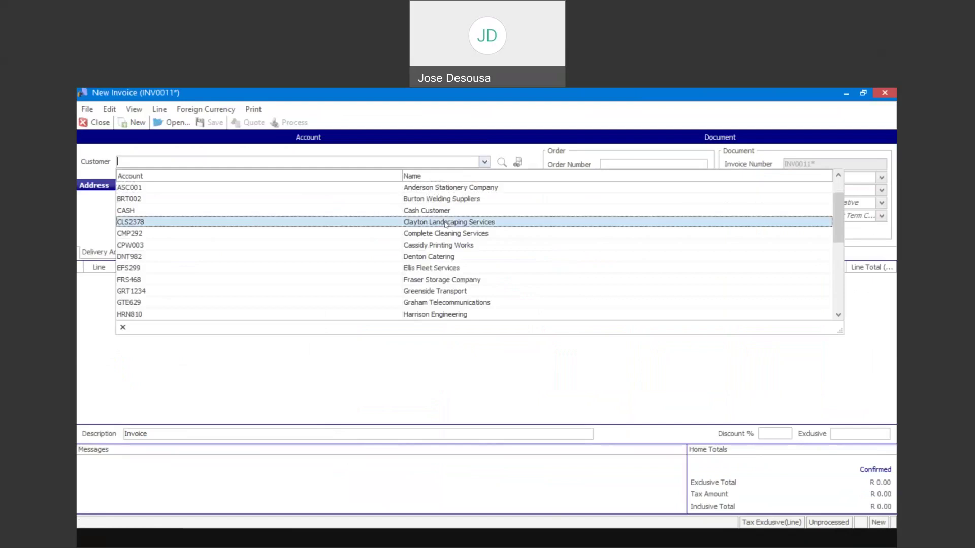
left_click(501, 222)
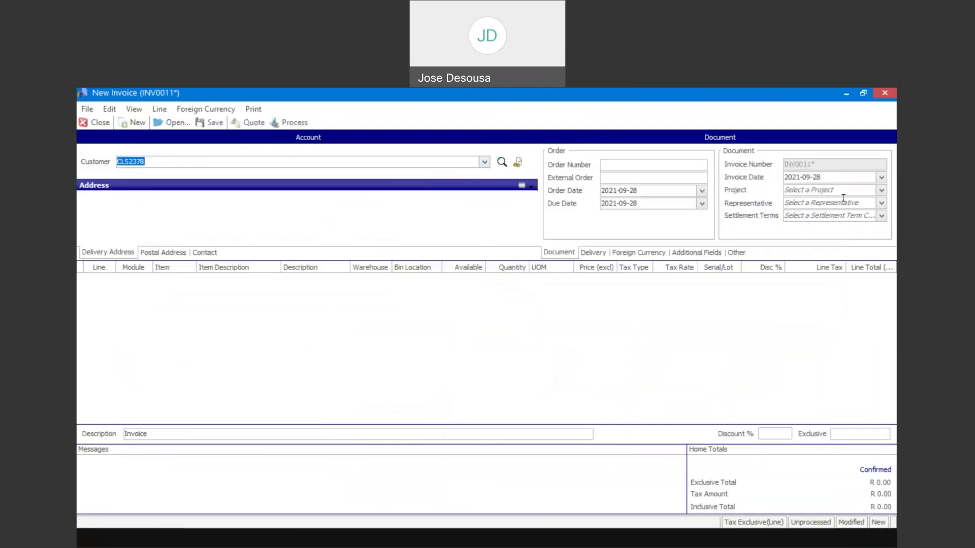
left_click(881, 190)
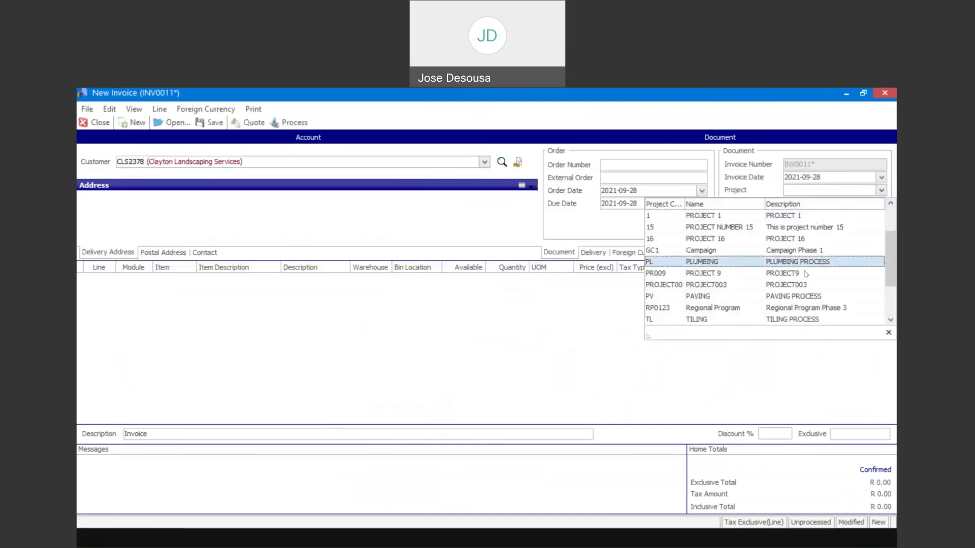
left_click(798, 319)
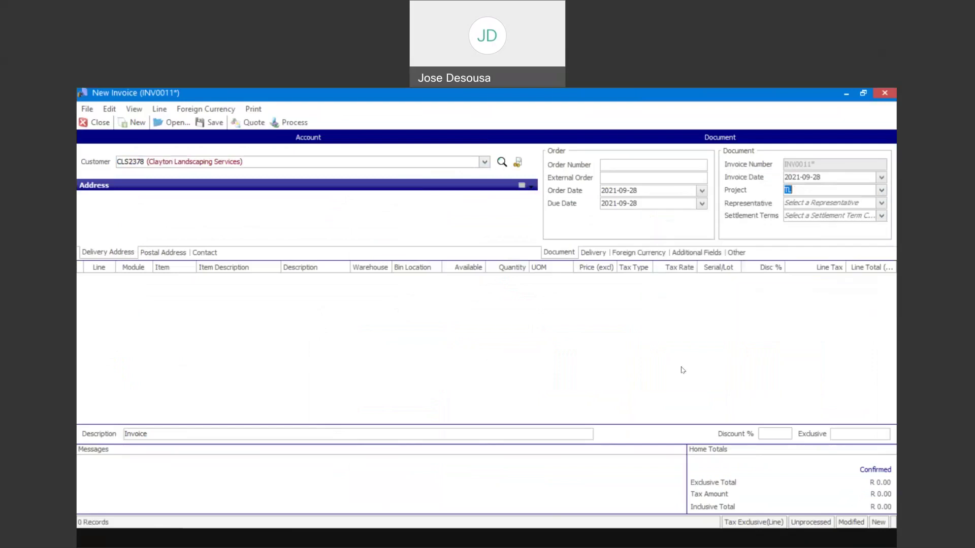
Add stock item AAA as the first invoice line, from warehouse Mstr with a quantity of 1
left_click(150, 285)
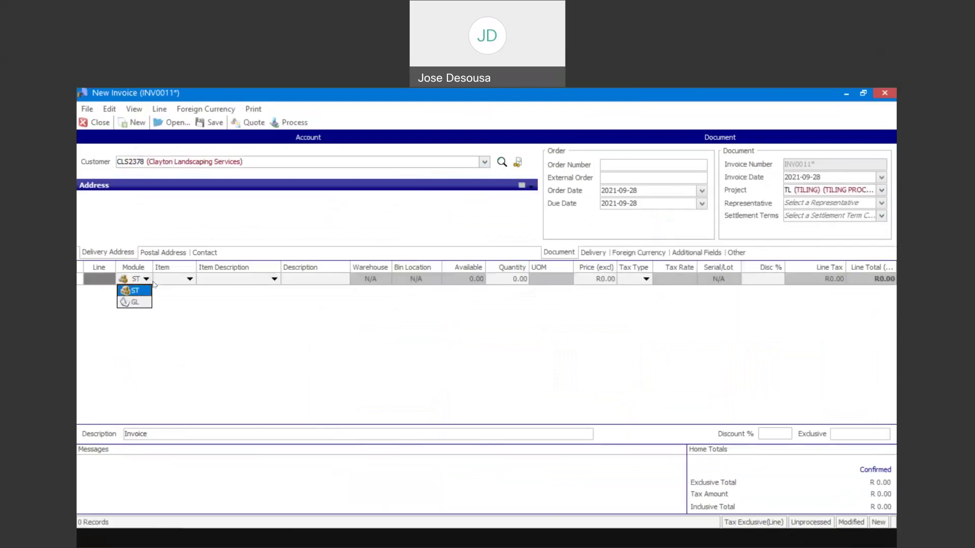
left_click(190, 279)
left_click(195, 306)
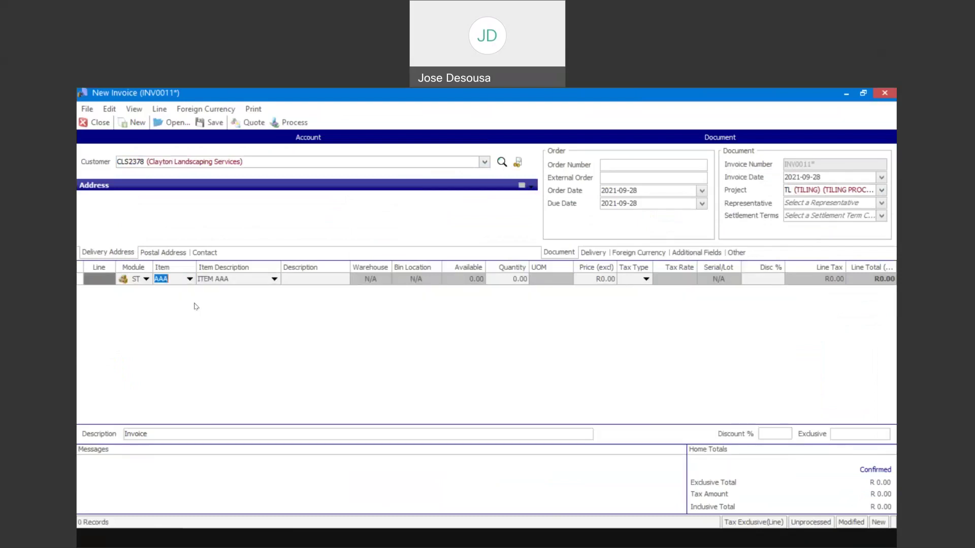
key("Tab")
key("Tab")
key("Tab")
key("Tab")
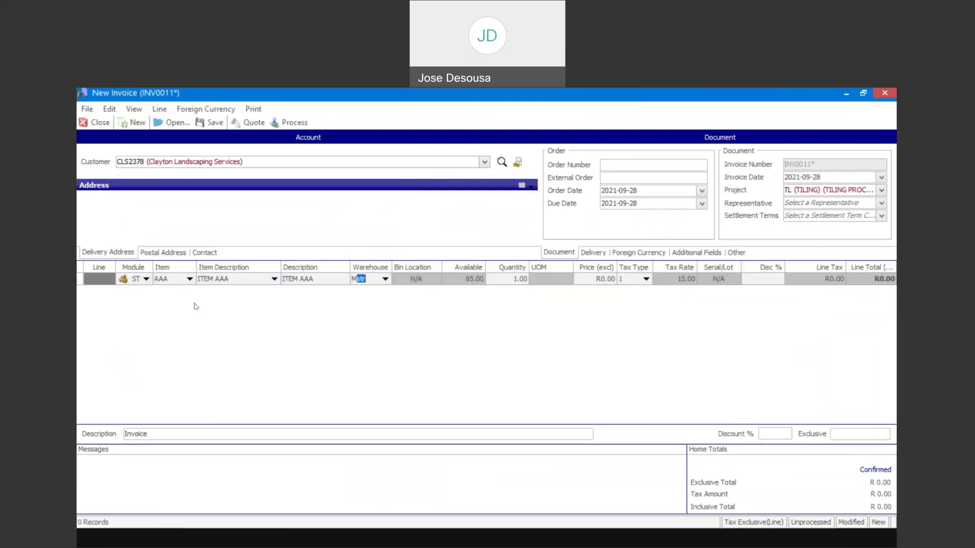
key("Tab")
key("Tab")
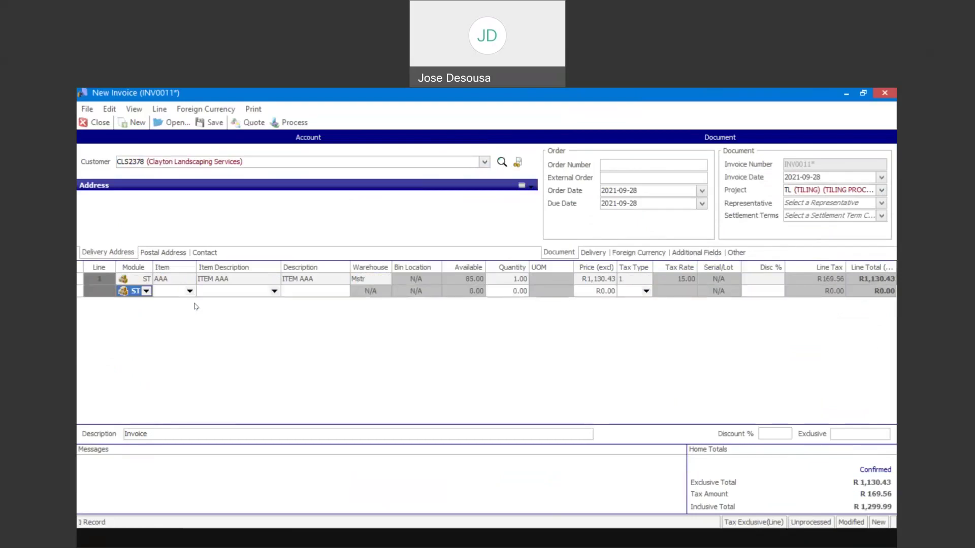
Add stock item BBB001 as the second invoice line, from warehouse Mstr with a quantity of 1
left_click(189, 291)
key("Down")
key("Down")
key("Down")
key("Down")
key("Down")
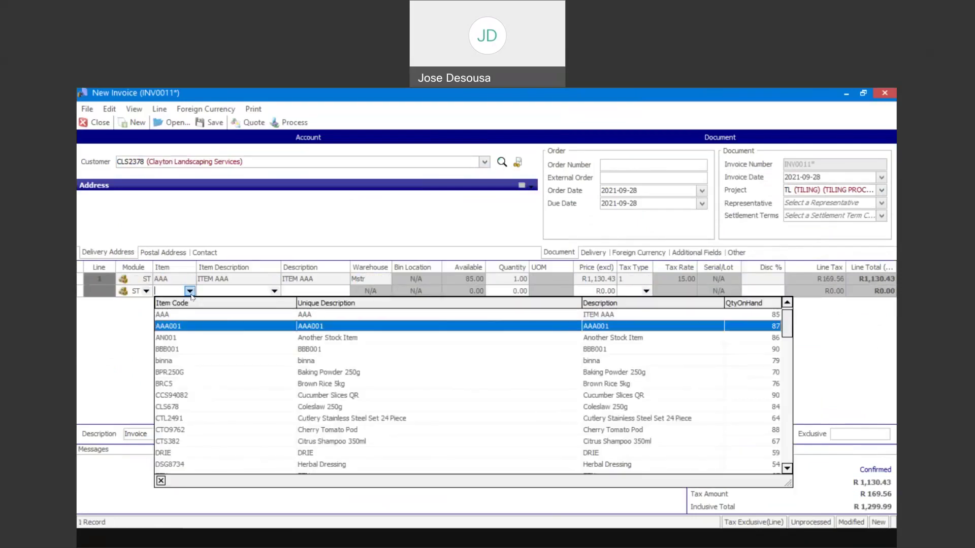
key("Up")
key("Up")
key("Up")
key("Down")
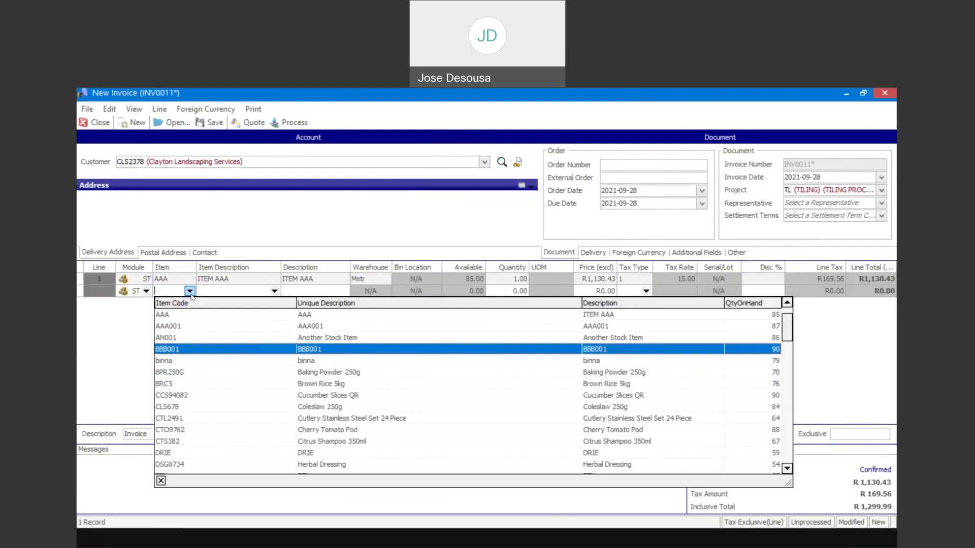
key("Return")
key("Tab")
key("Tab")
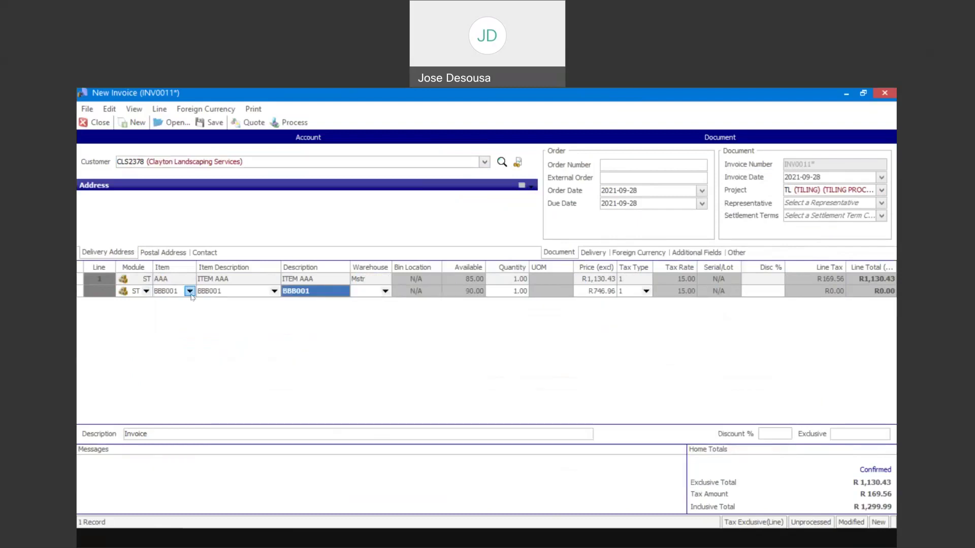
key("Tab")
type("M")
key("Tab")
key("Tab")
key("Tab")
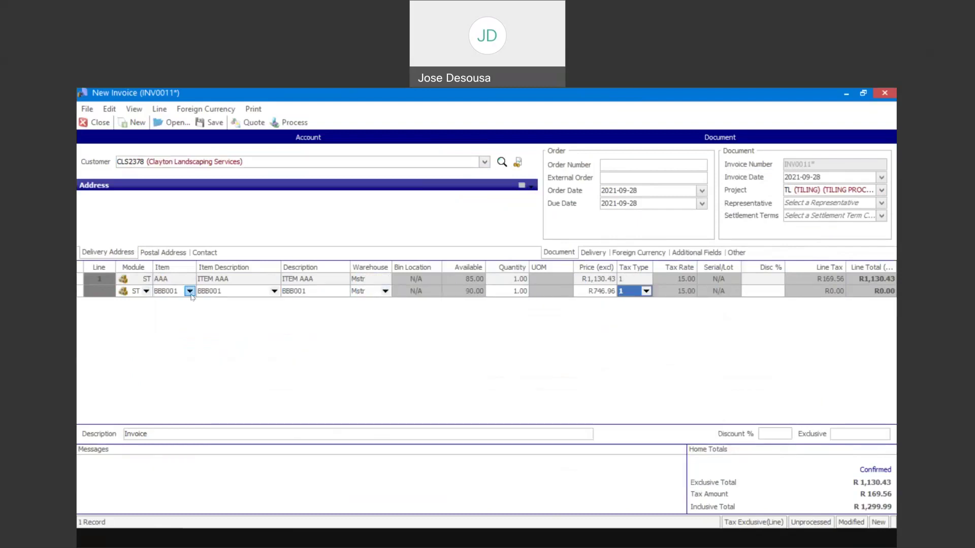
key("Tab")
Add stock item ITEM AAA as the third invoice line, from warehouse Mstr with a quantity of 1 and an exclusive price of R2,600
left_click(190, 303)
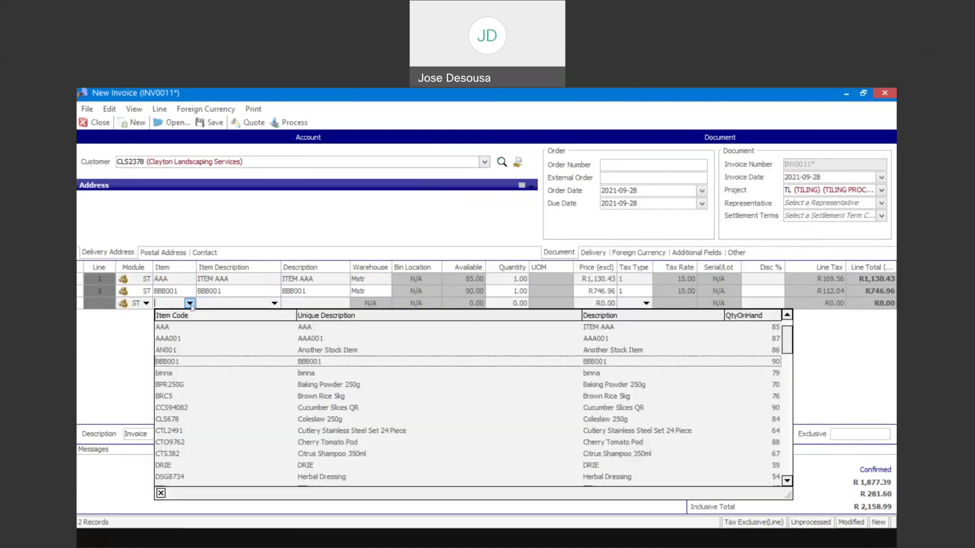
key("Down")
key("Down")
key("Down")
key("Down")
key("Down")
key("Down")
key("Down")
key("Down")
key("Down")
key("Down")
key("Down")
key("Down")
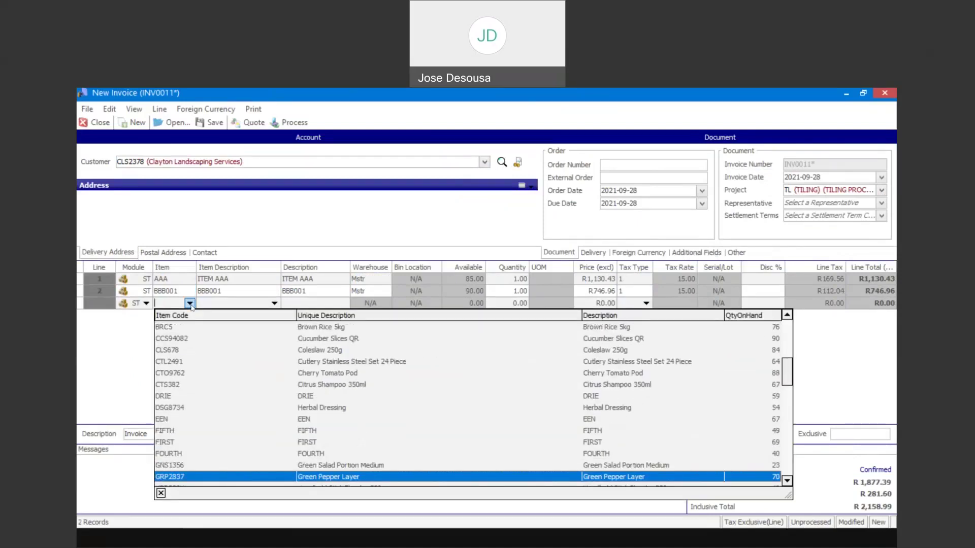
key("Up")
key("Return")
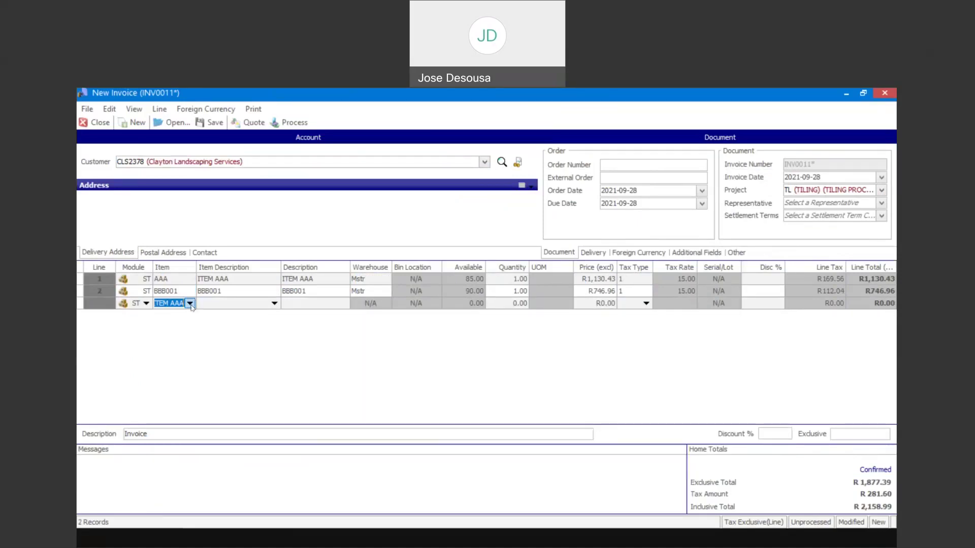
key("Tab")
key("Tab")
key("Tab")
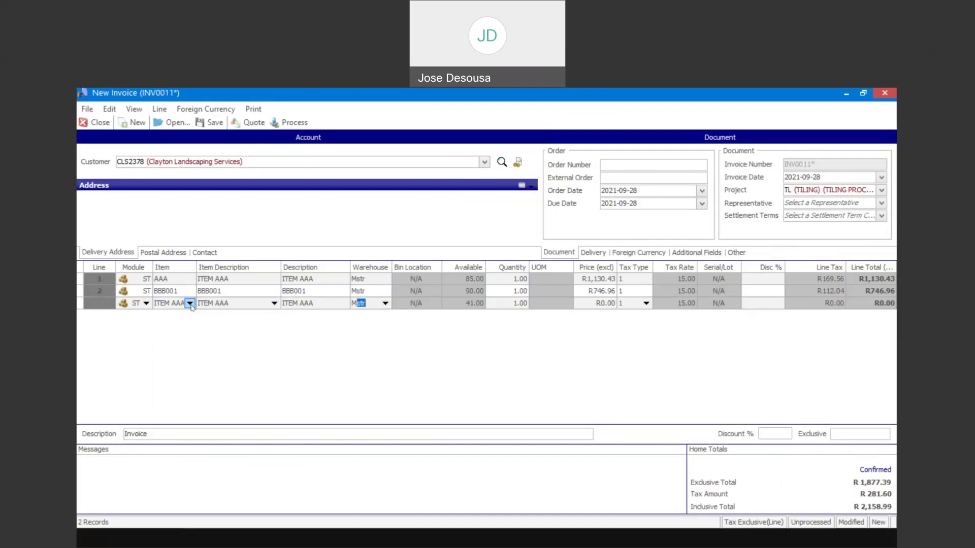
key("Tab")
key("Tab")
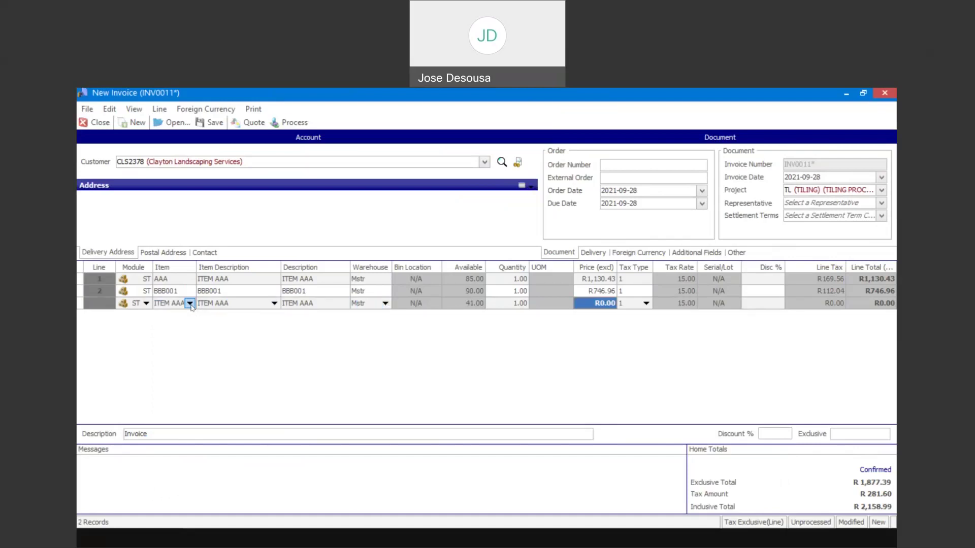
type("2")
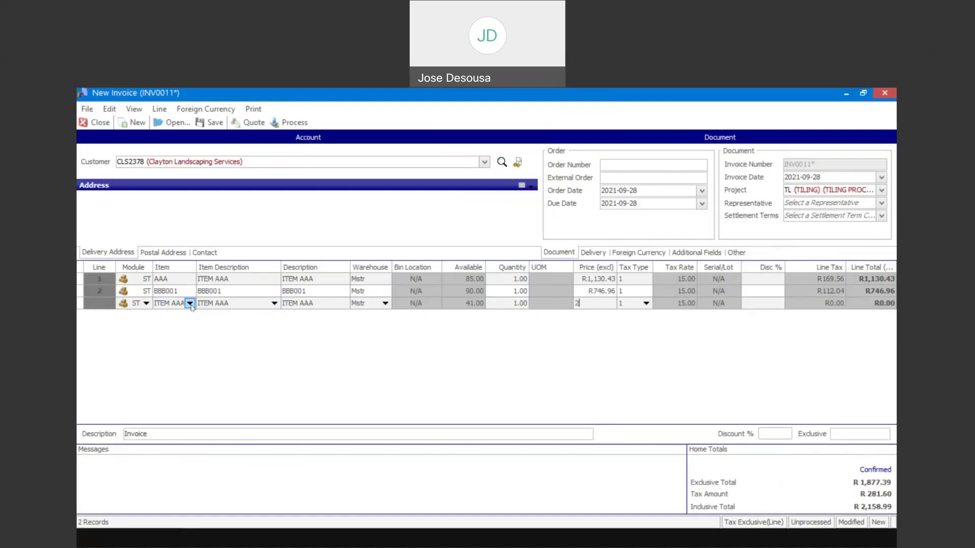
type(",600")
key("Tab")
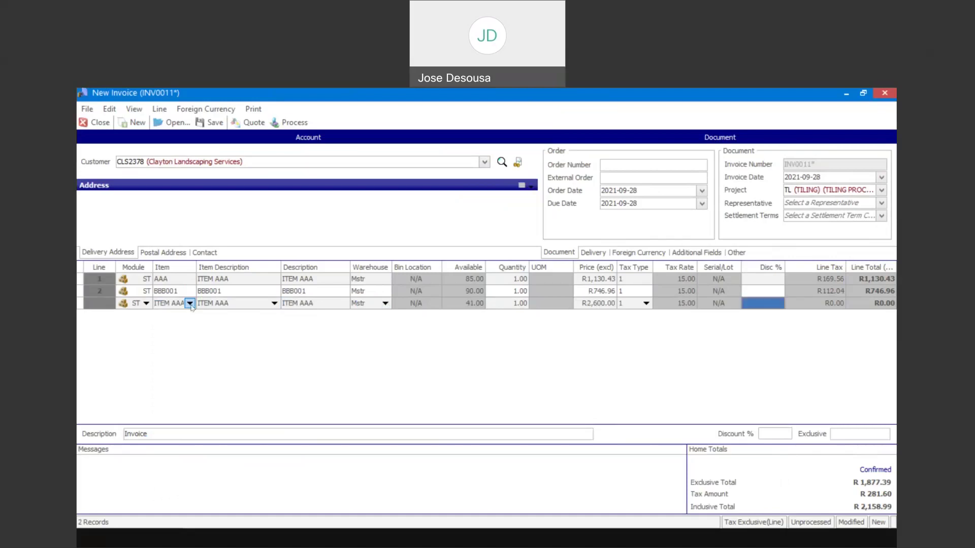
key("Tab")
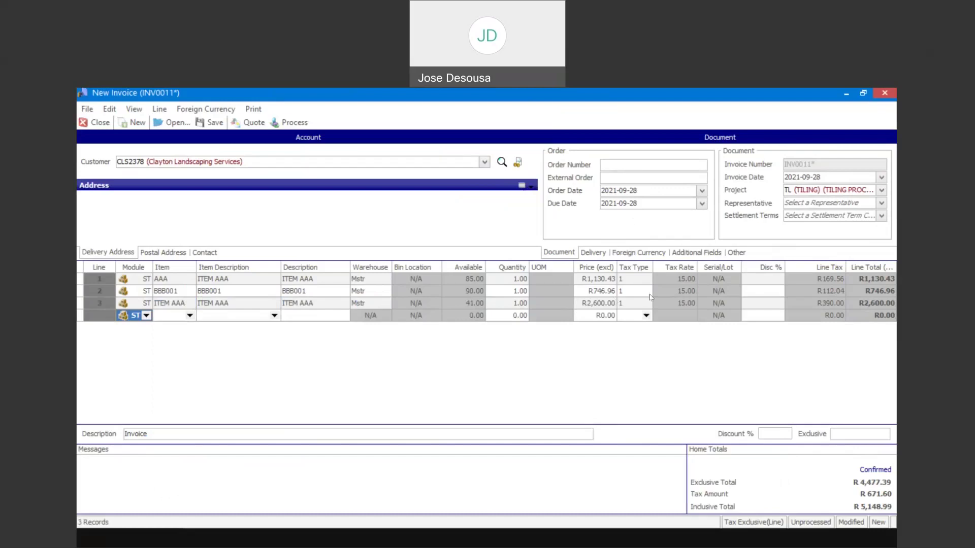
Process the customer invoice, ignoring the account terms warning and declining to print it, and close the blank invoice
left_click(294, 122)
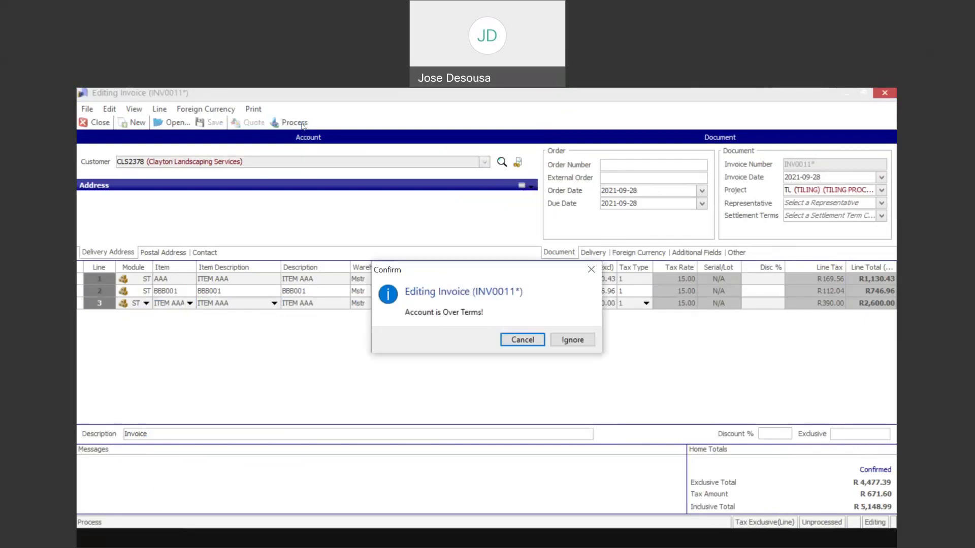
left_click(568, 339)
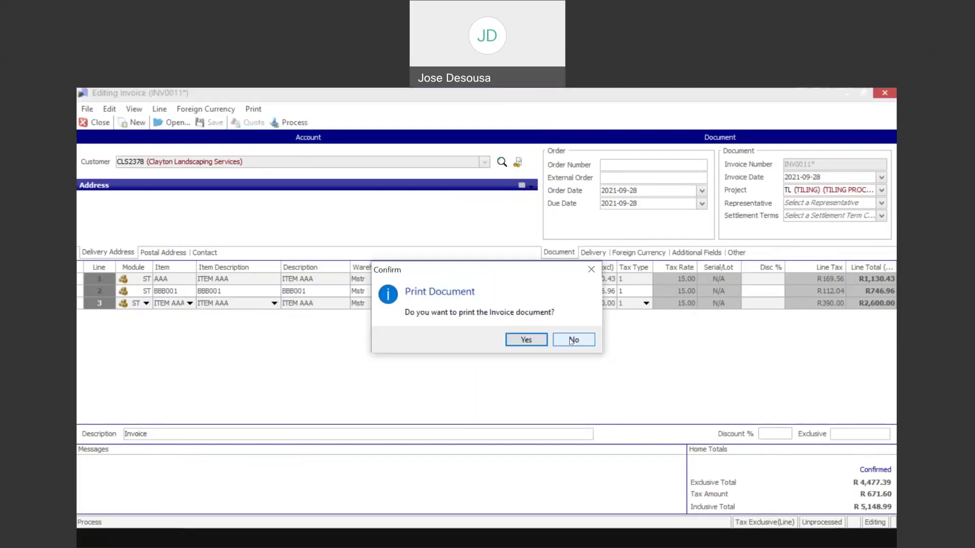
left_click(571, 341)
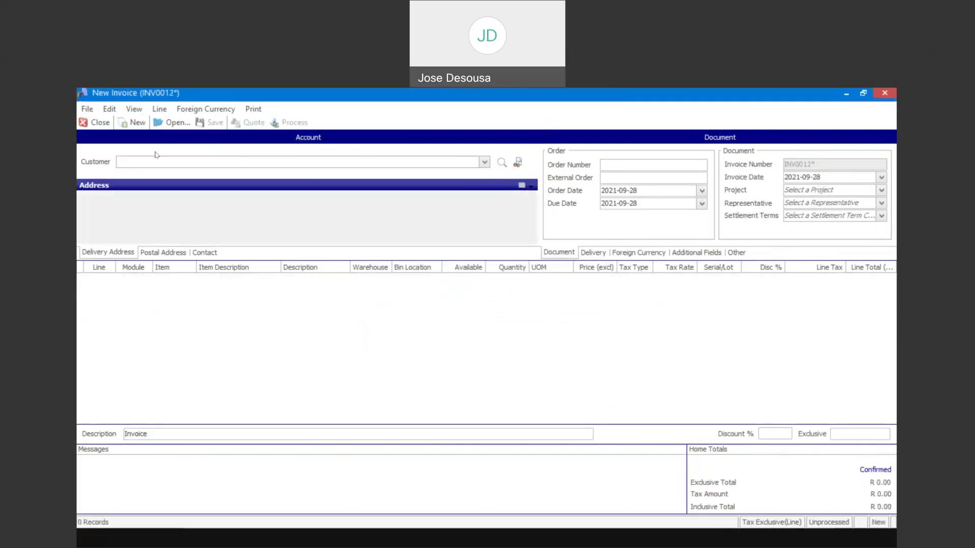
left_click(105, 130)
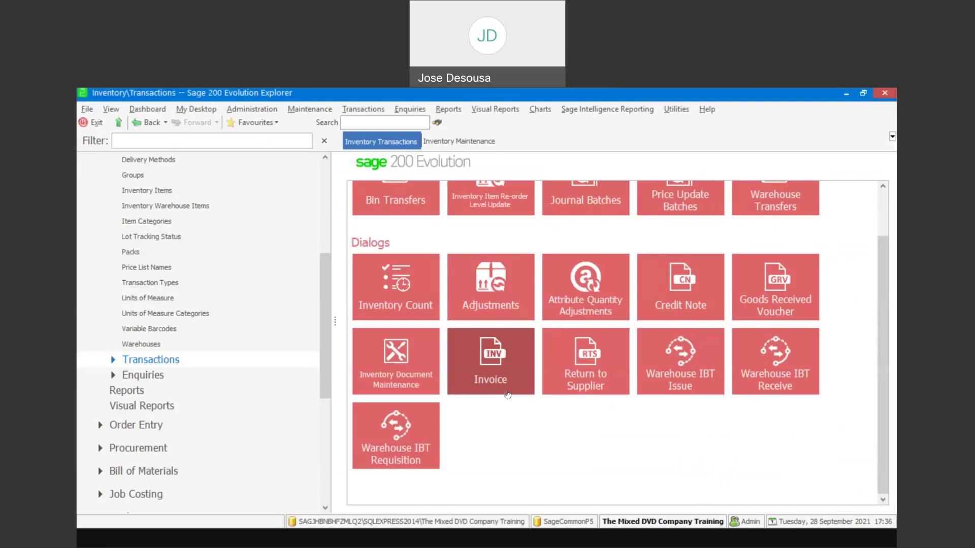
Open a new job card in Job Costing, examine the project field in its job details, and close it unsaved
left_click(507, 394)
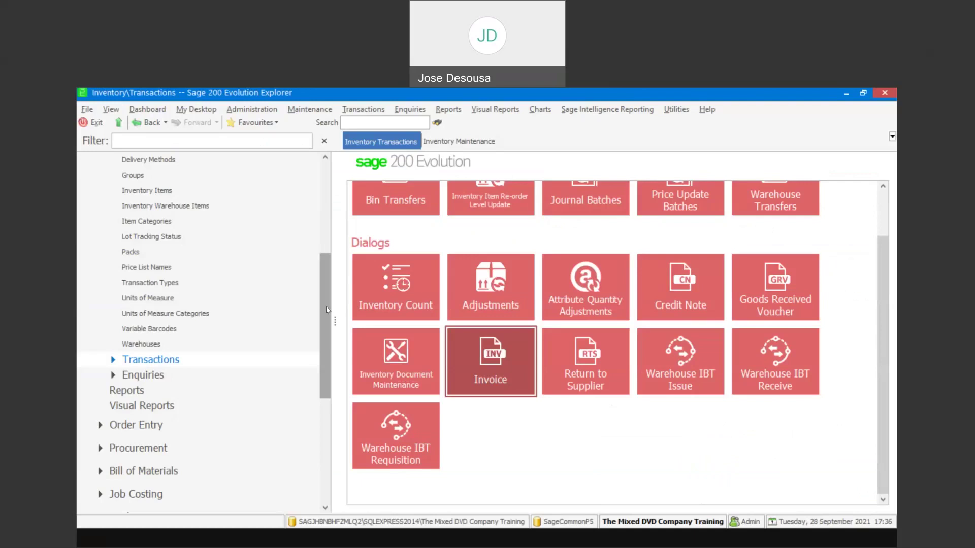
left_click_drag(328, 309, 328, 361)
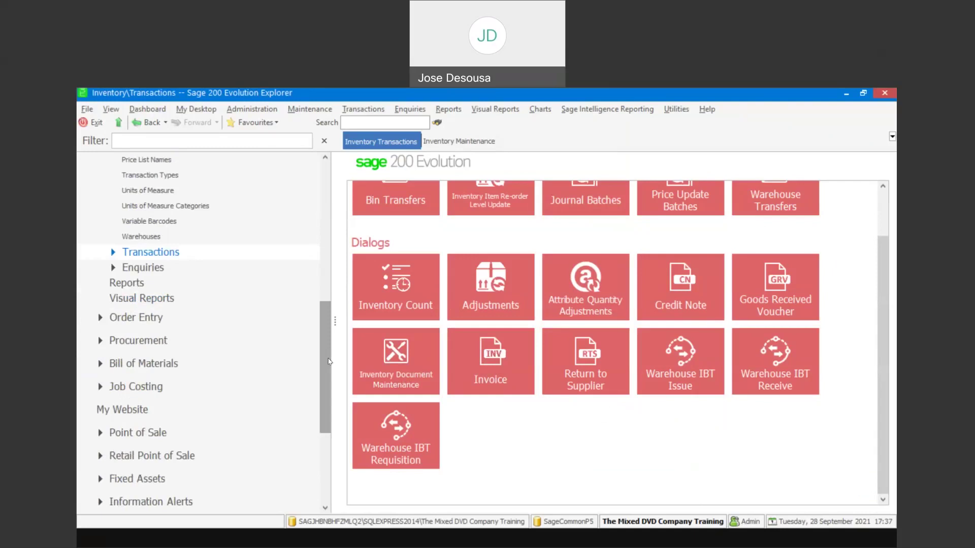
left_click(199, 384)
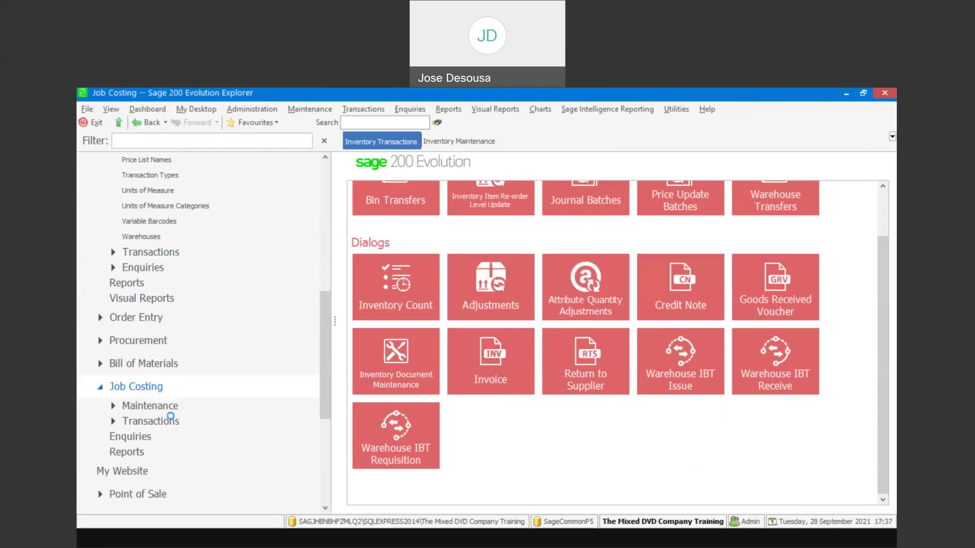
left_click(171, 417)
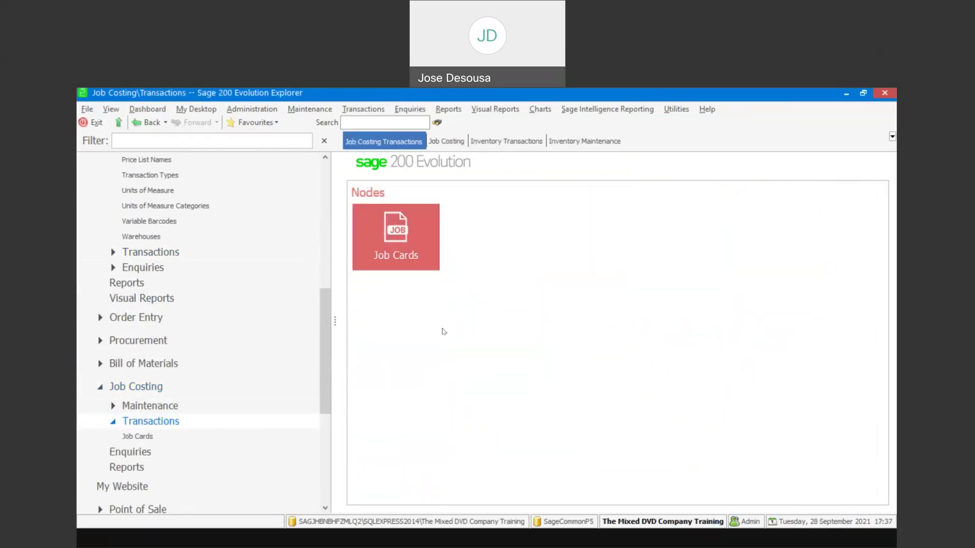
left_click(410, 243)
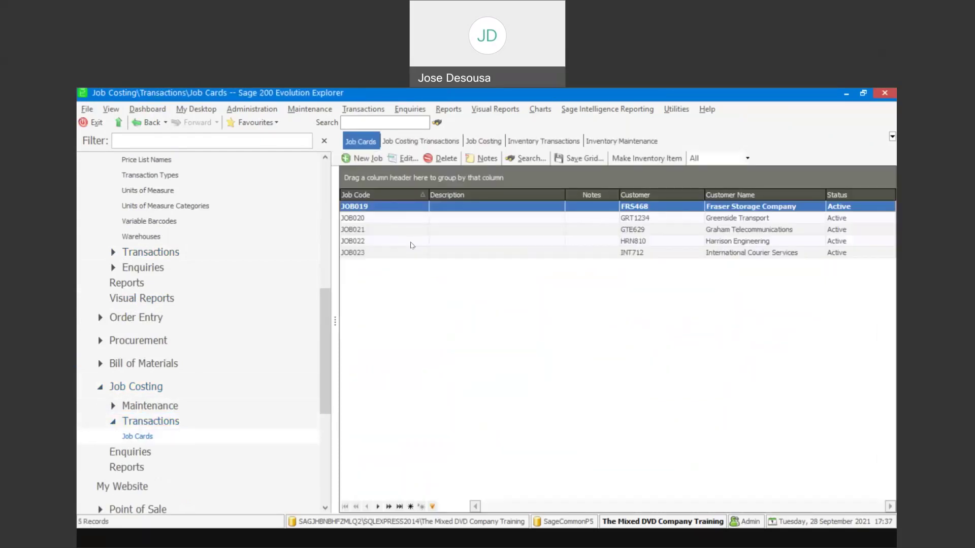
left_click(368, 158)
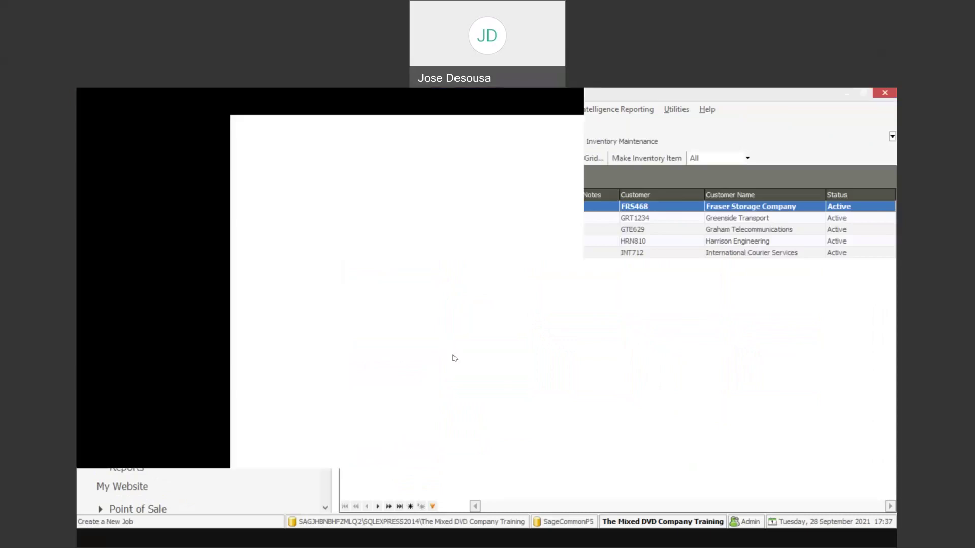
left_click(133, 138)
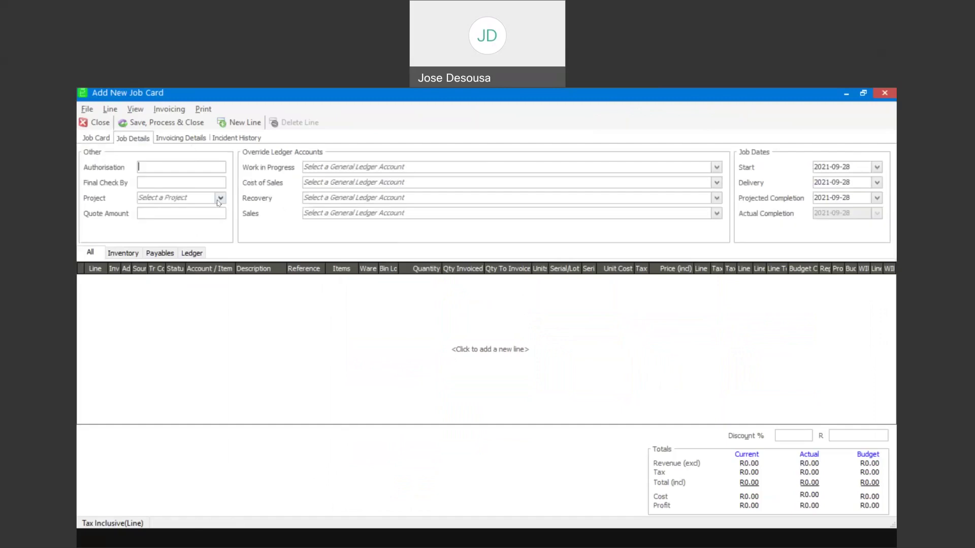
left_click(101, 124)
Start a Bill of Materials manufacture process for item GNS1356, examine its project field, and close it unsaved
left_click(198, 363)
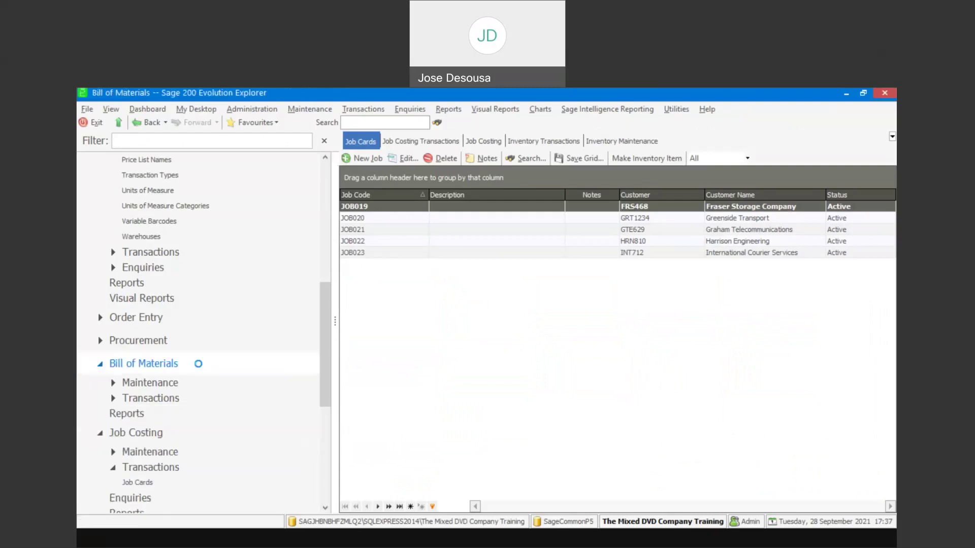
left_click(175, 397)
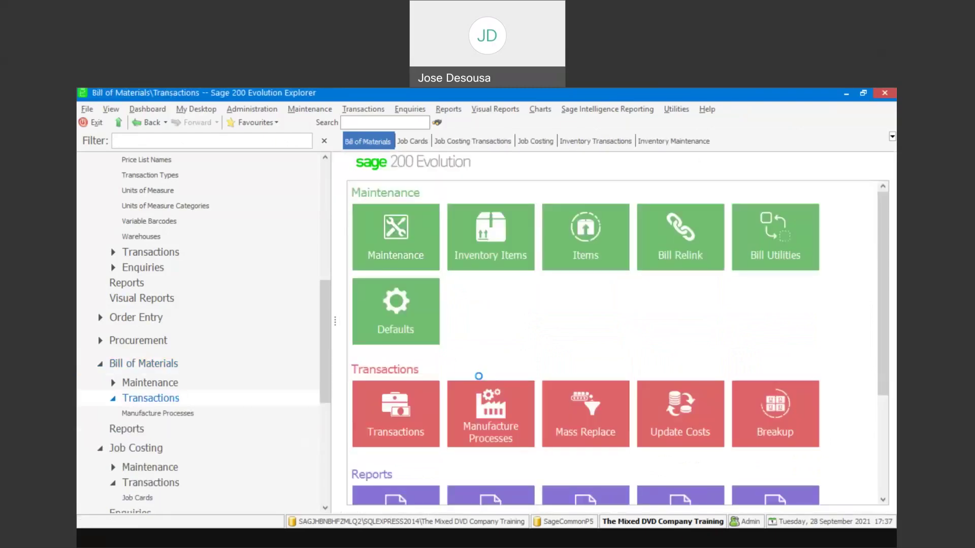
left_click(396, 228)
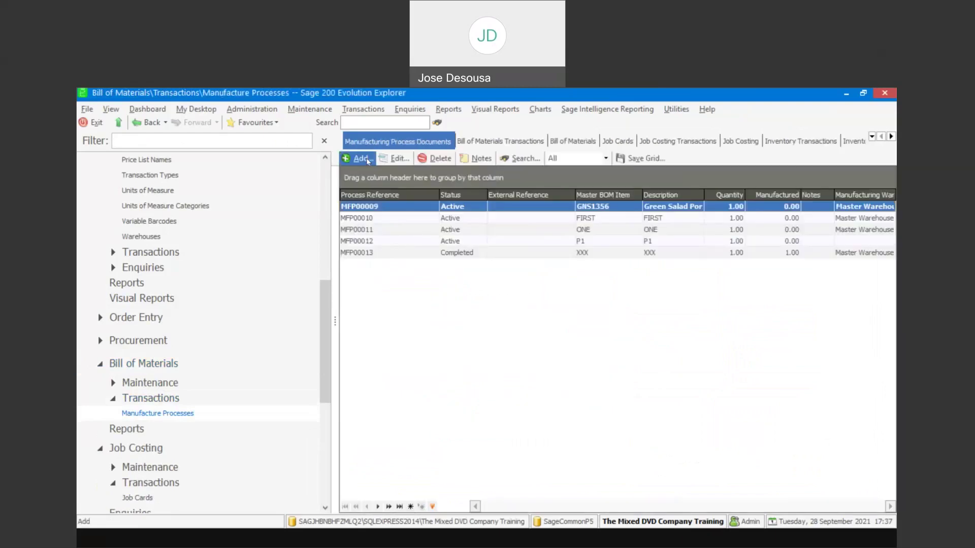
left_click(363, 159)
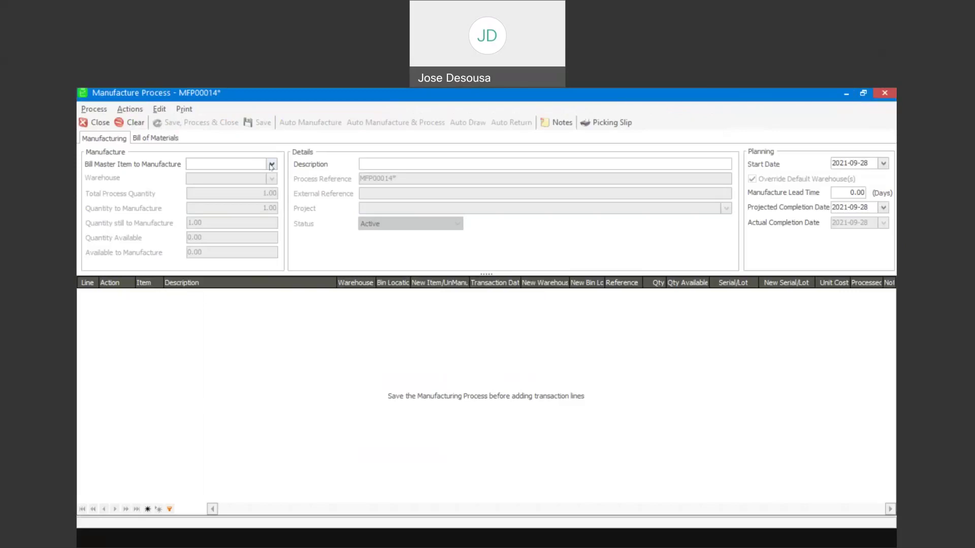
left_click(271, 165)
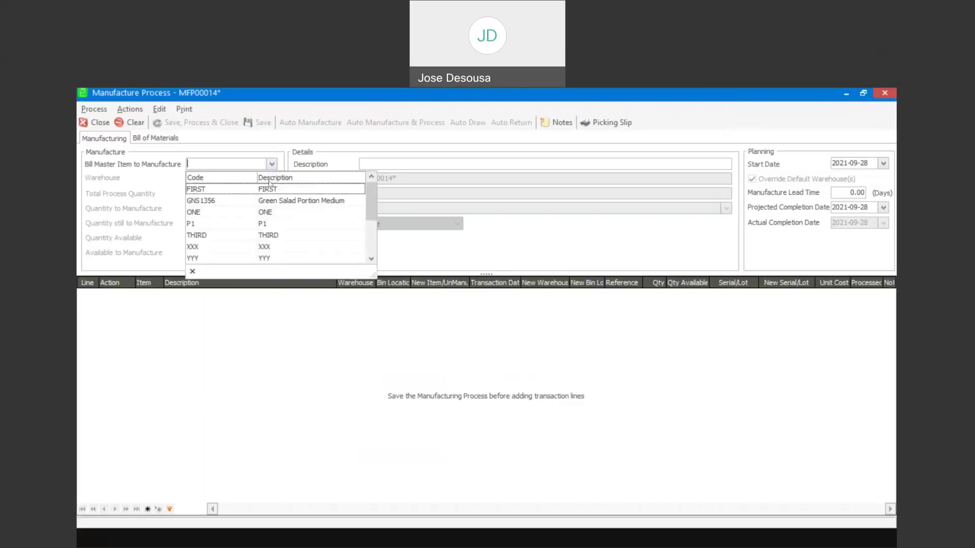
left_click(226, 201)
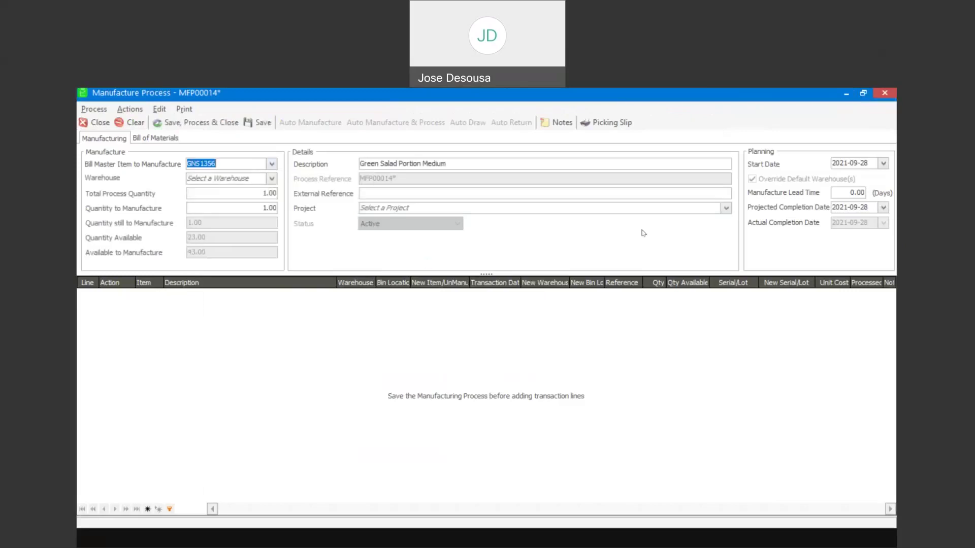
left_click(101, 124)
Open a new incident in Contact Management, examine its project field, and close it without posting
left_click_drag(325, 357, 324, 248)
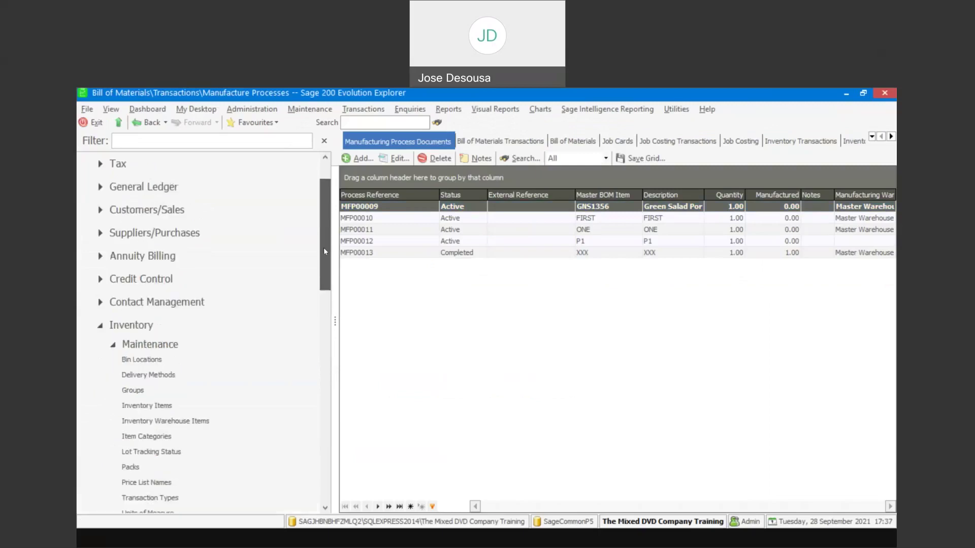
left_click(213, 303)
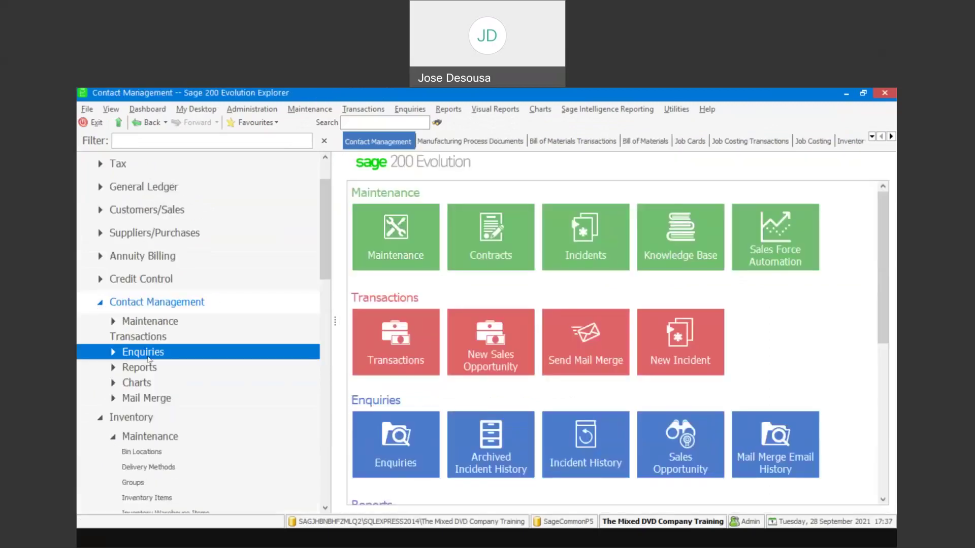
left_click(162, 339)
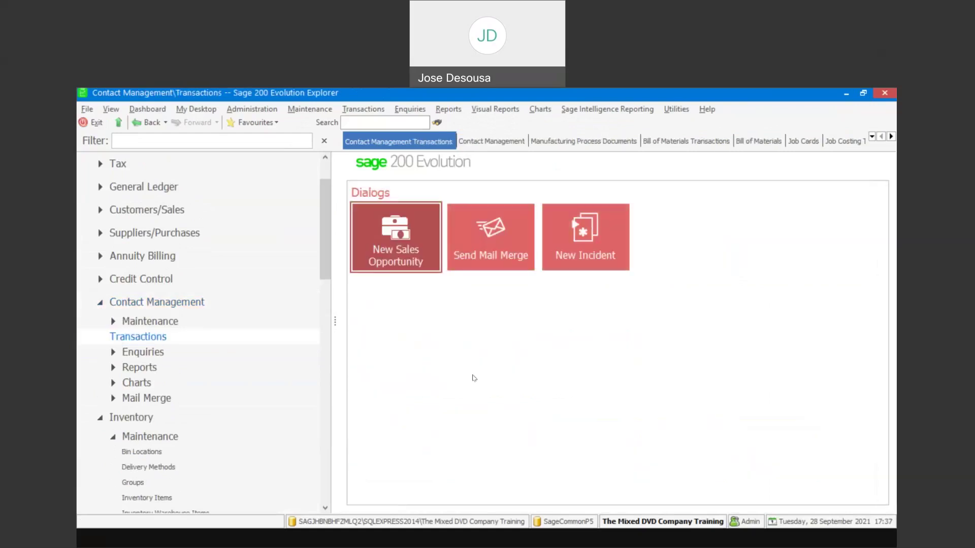
left_click(589, 254)
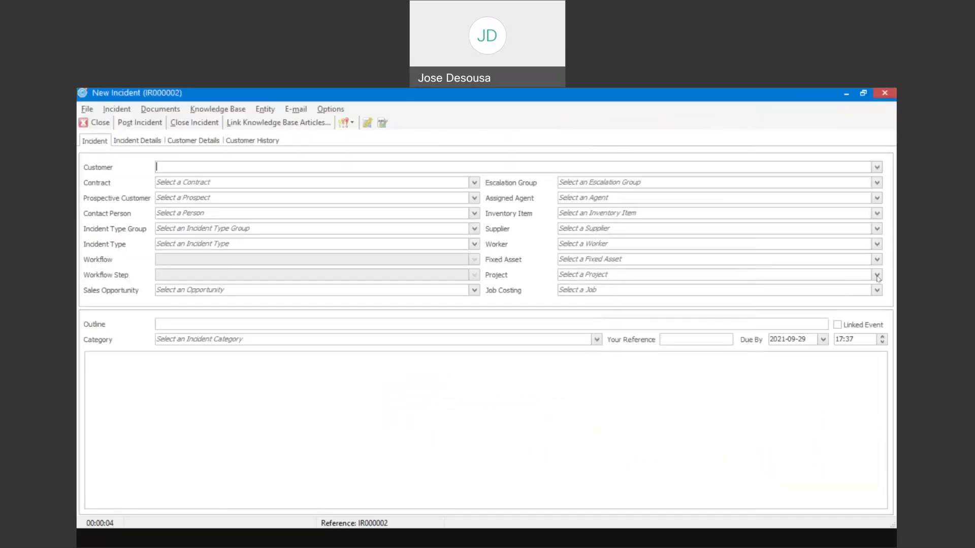
left_click(119, 127)
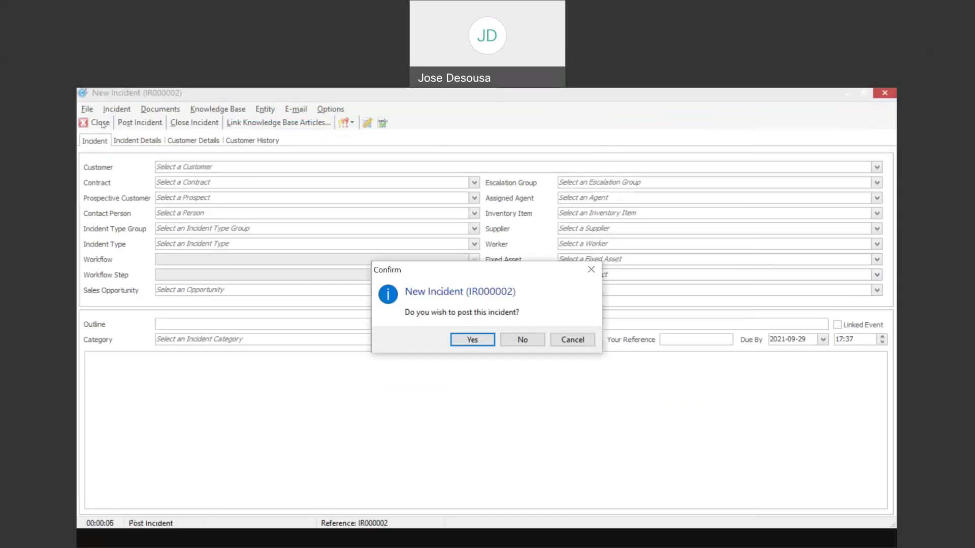
left_click(513, 340)
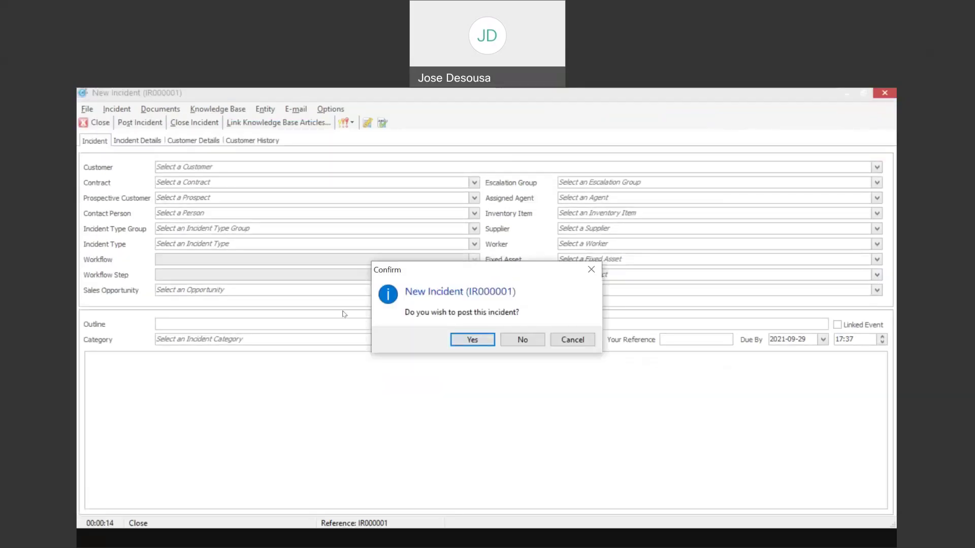
key("Tab")
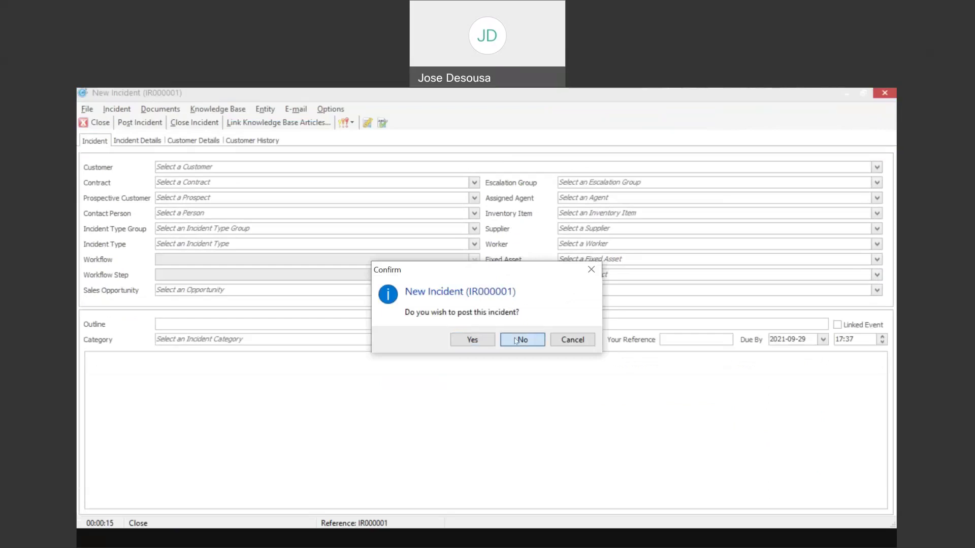
key("Return")
Open General Ledger journal batch JB035, examine the project column of its lines, and close the batch
left_click(240, 187)
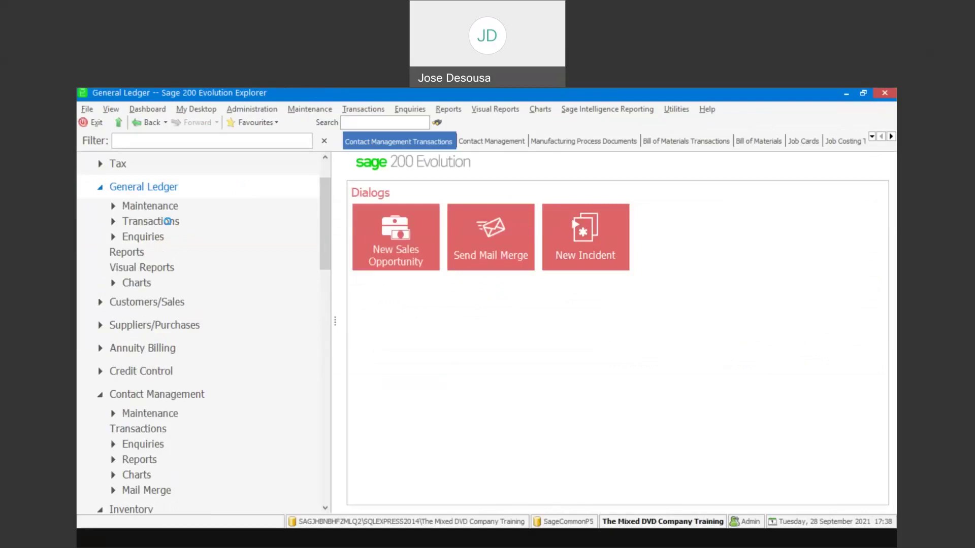
left_click(167, 221)
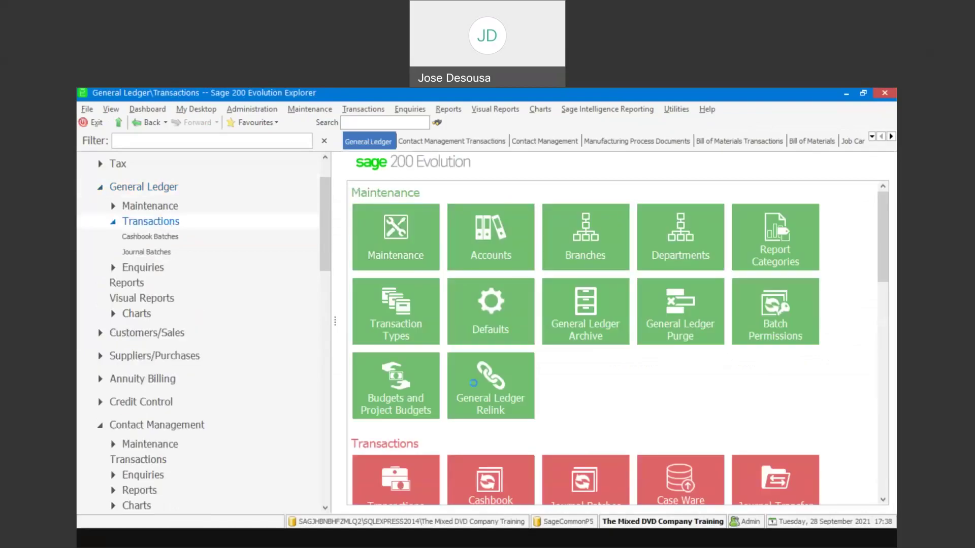
left_click(495, 252)
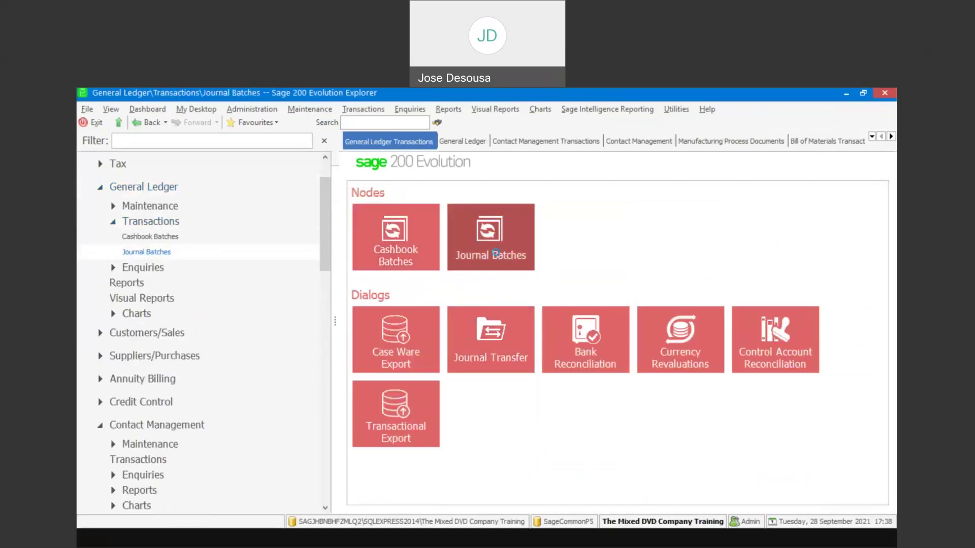
left_click(418, 451)
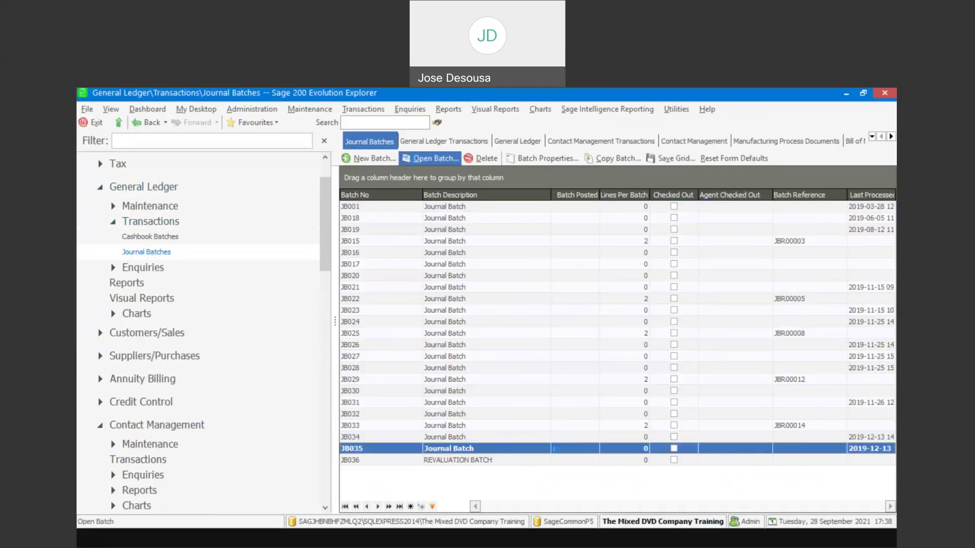
left_click(430, 158)
left_click_drag(548, 510, 790, 509)
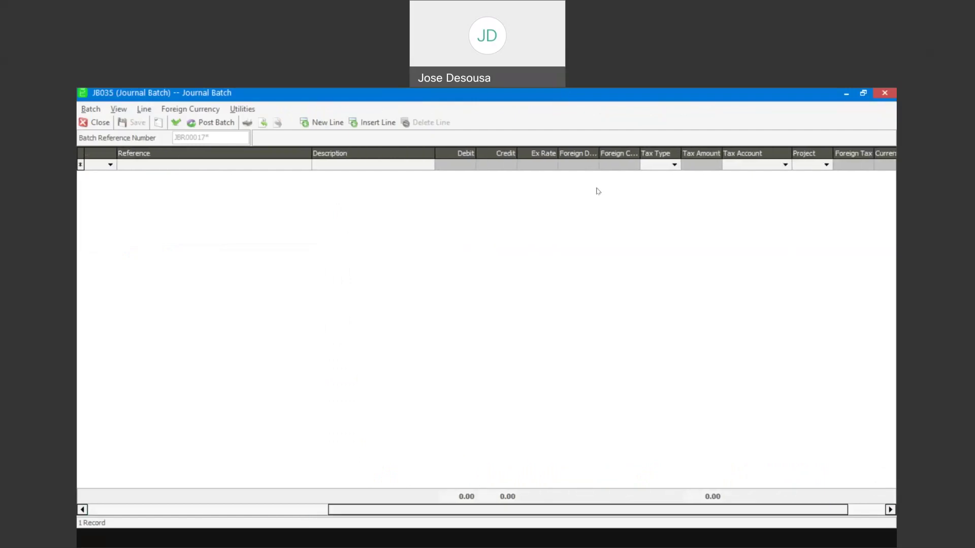
left_click(95, 124)
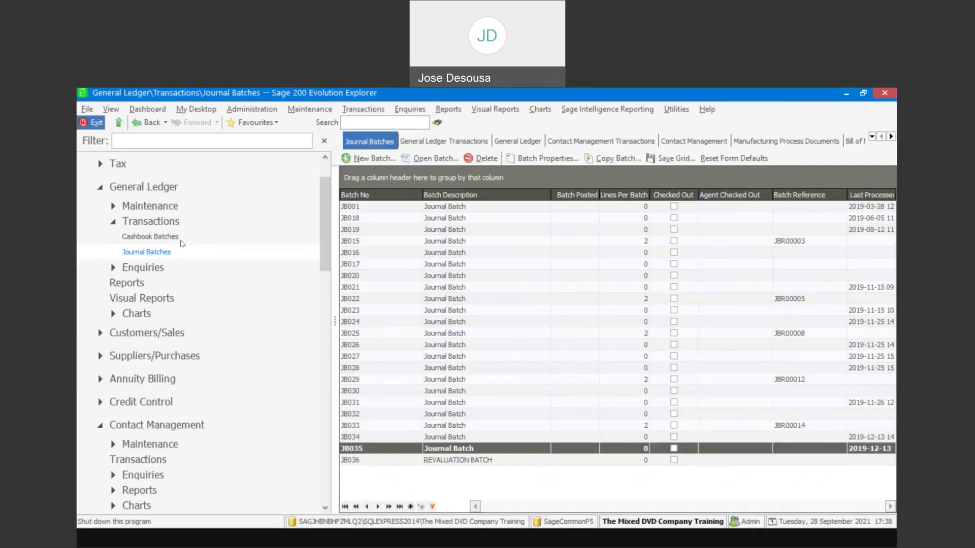
Open General Ledger cashbook batch CB019, examine the project column of its lines, and close the batch
left_click(150, 236)
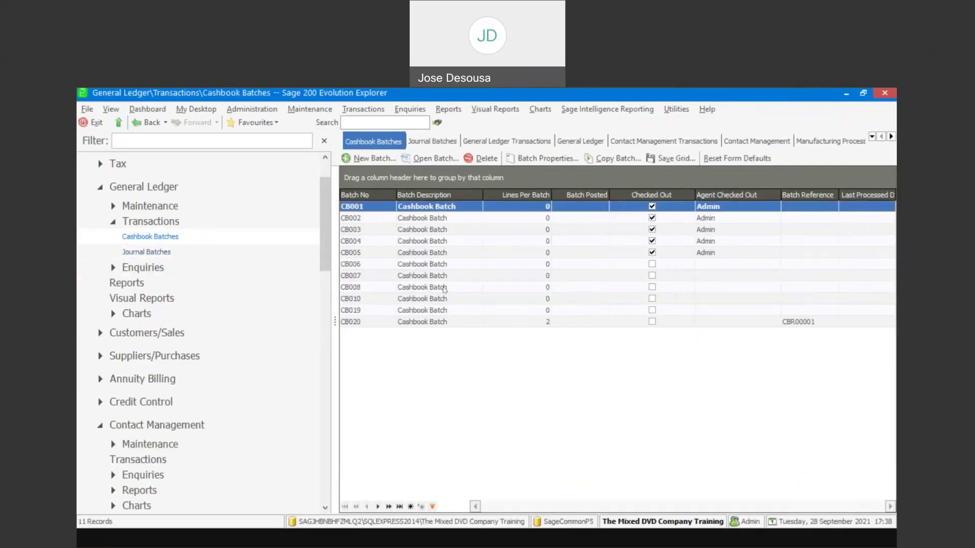
left_click(440, 311)
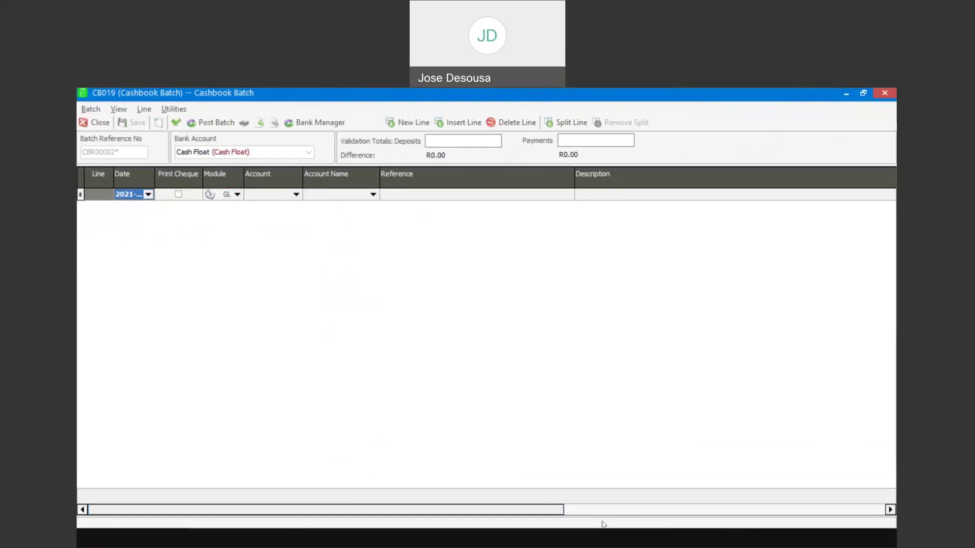
left_click_drag(566, 511, 888, 507)
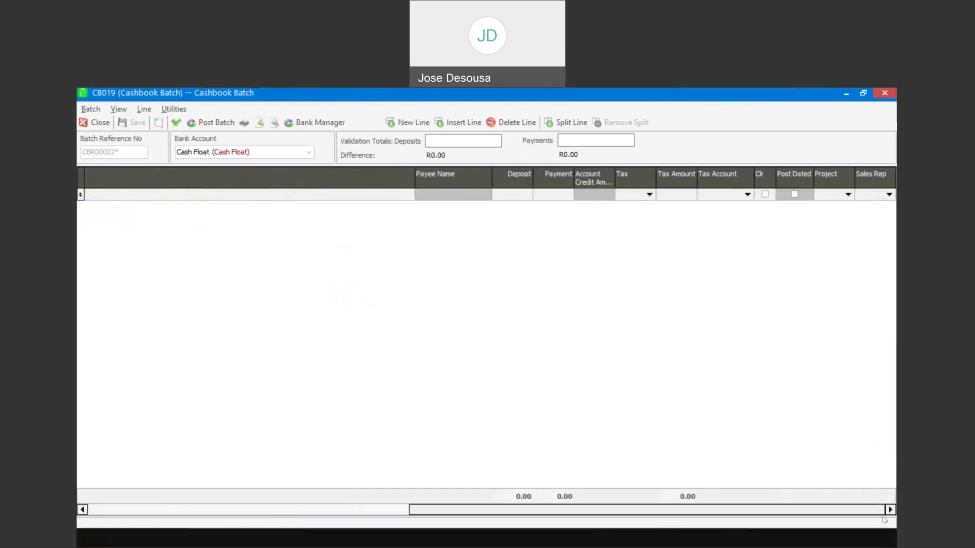
left_click(93, 123)
Open the Inventory Transactions report, enable the 2021-09-28 start date, examine the projects filter in its transaction options, and close it
left_click_drag(327, 245, 328, 259)
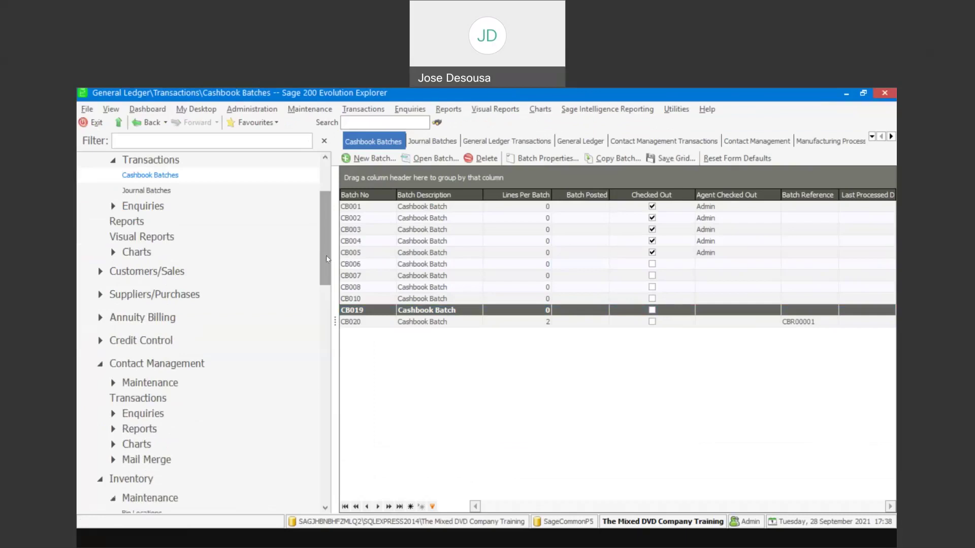
left_click_drag(326, 259, 327, 358)
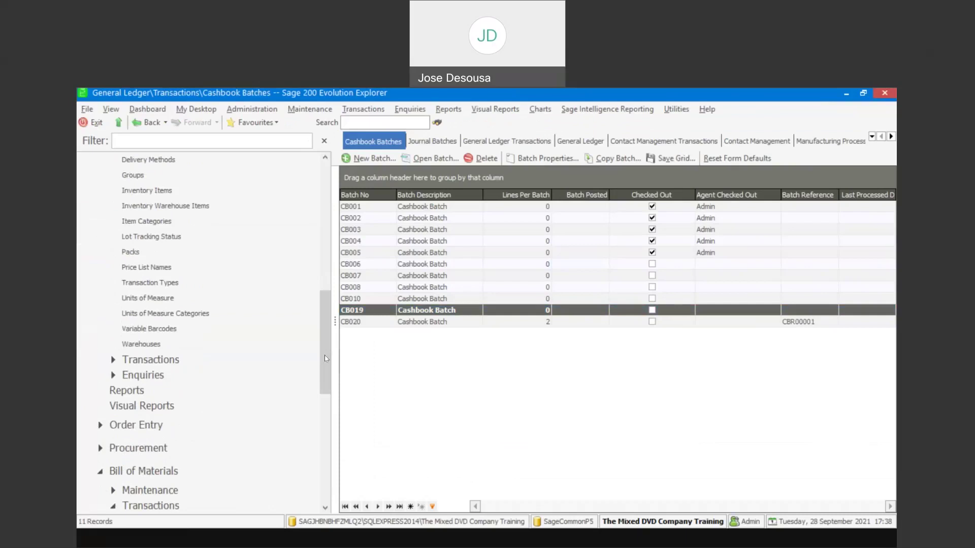
left_click(186, 384)
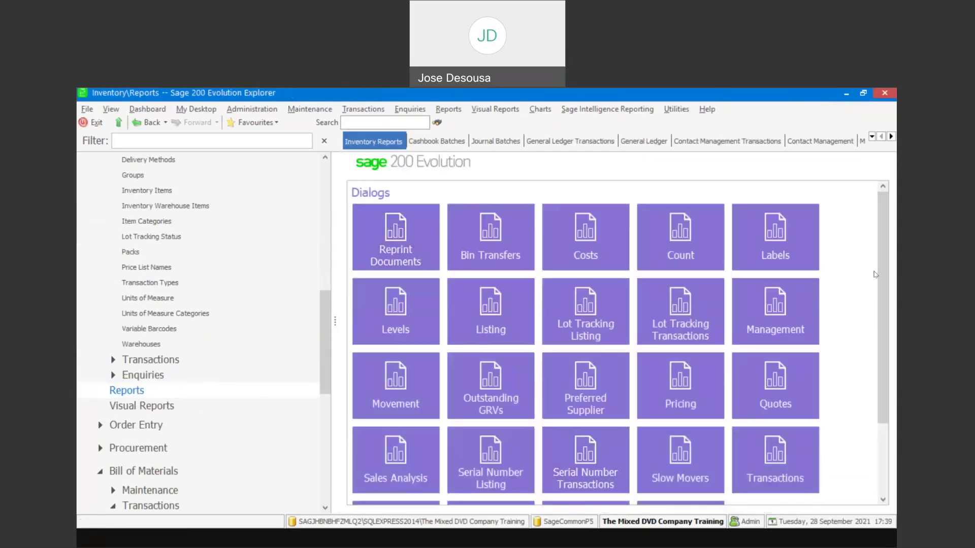
left_click(781, 449)
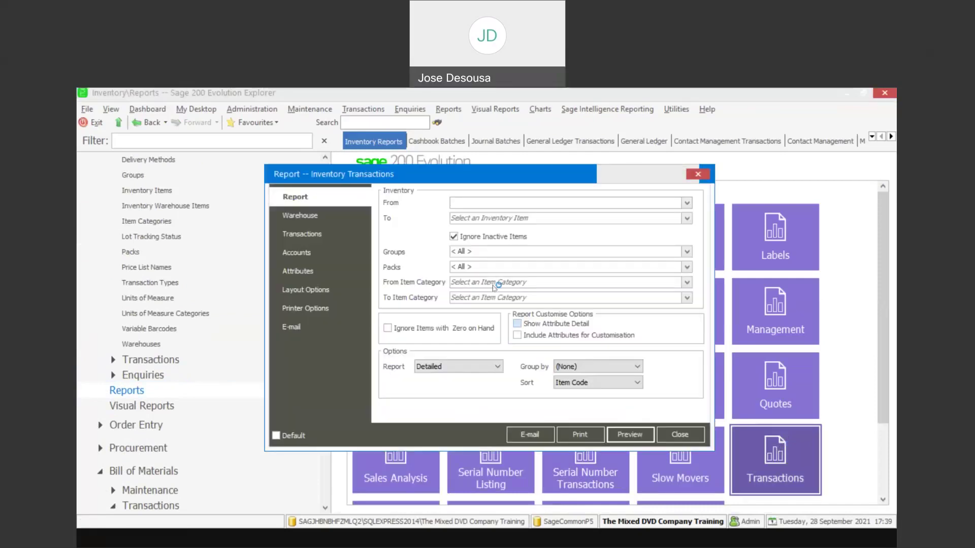
left_click(333, 237)
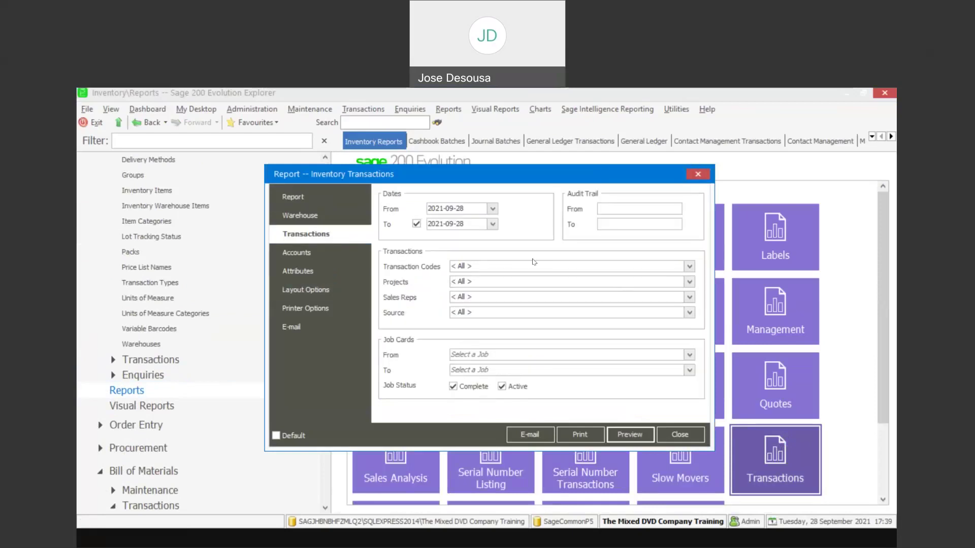
left_click(417, 208)
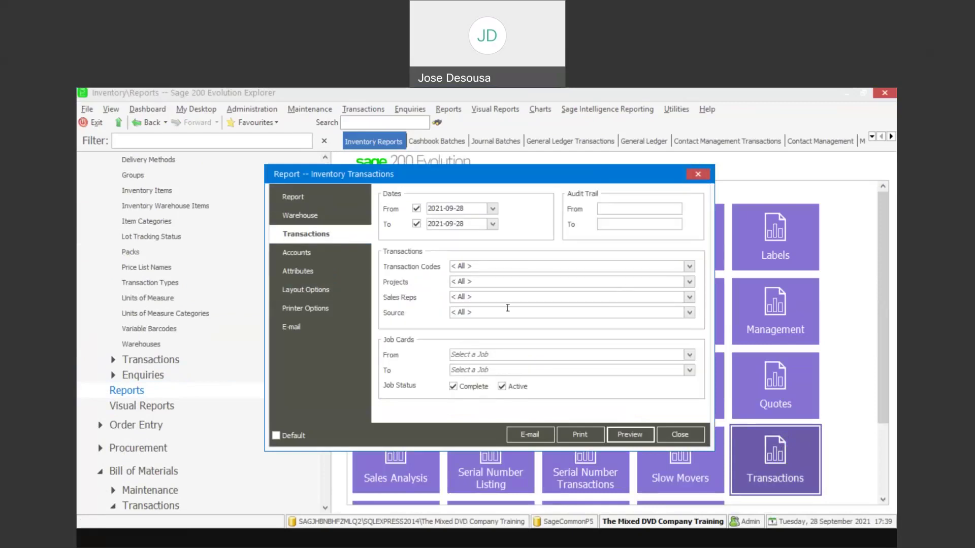
left_click(680, 435)
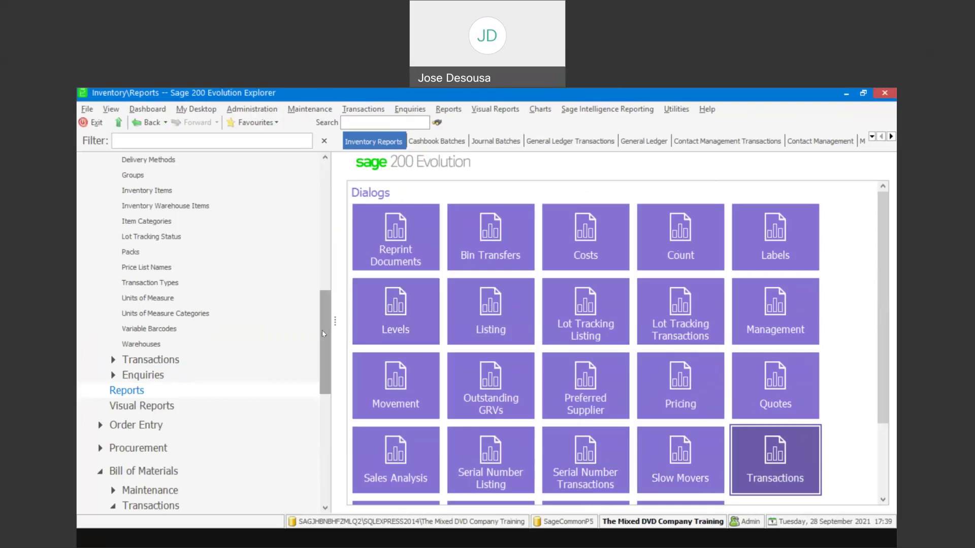
Open Budgets and Project Budgets in General Ledger maintenance, examine its projects selection, and close it
left_click_drag(322, 330, 328, 198)
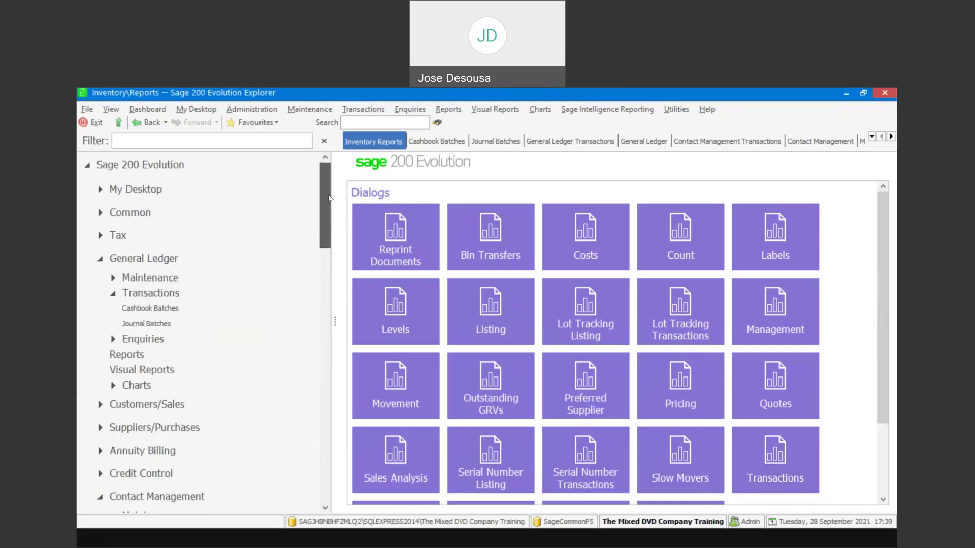
left_click(176, 276)
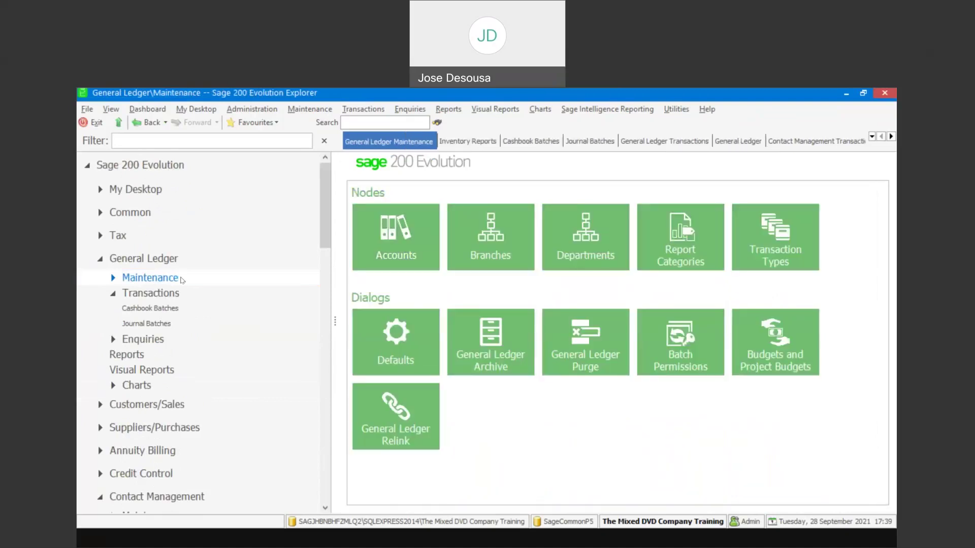
left_click(773, 343)
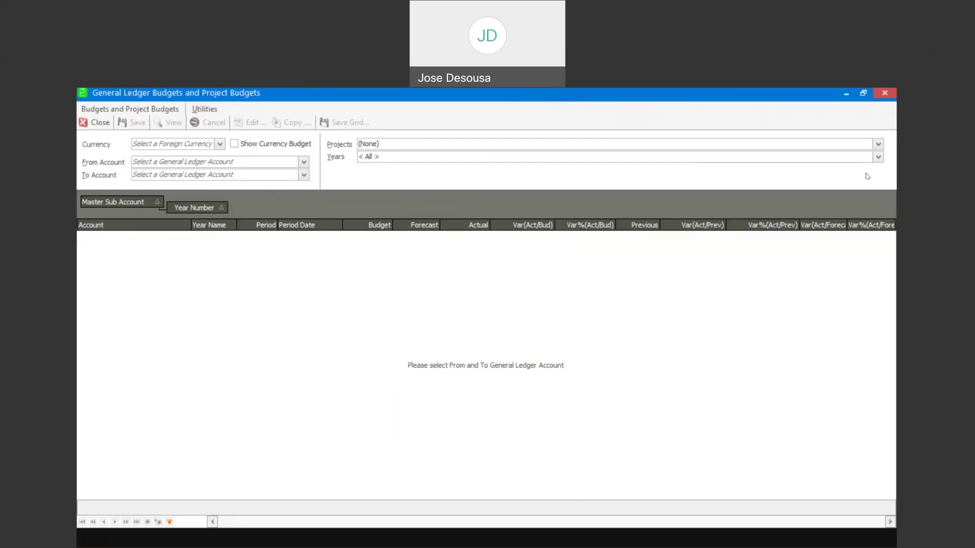
left_click(101, 125)
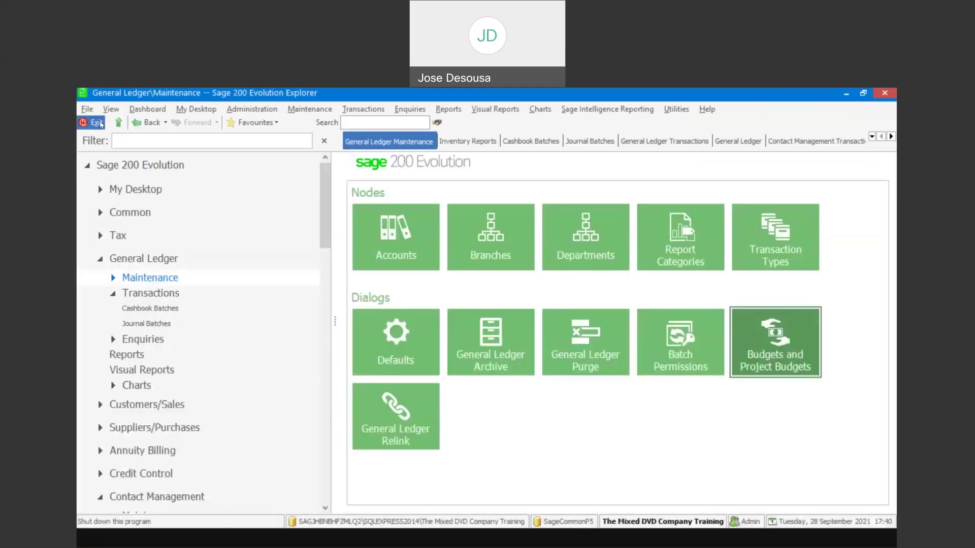
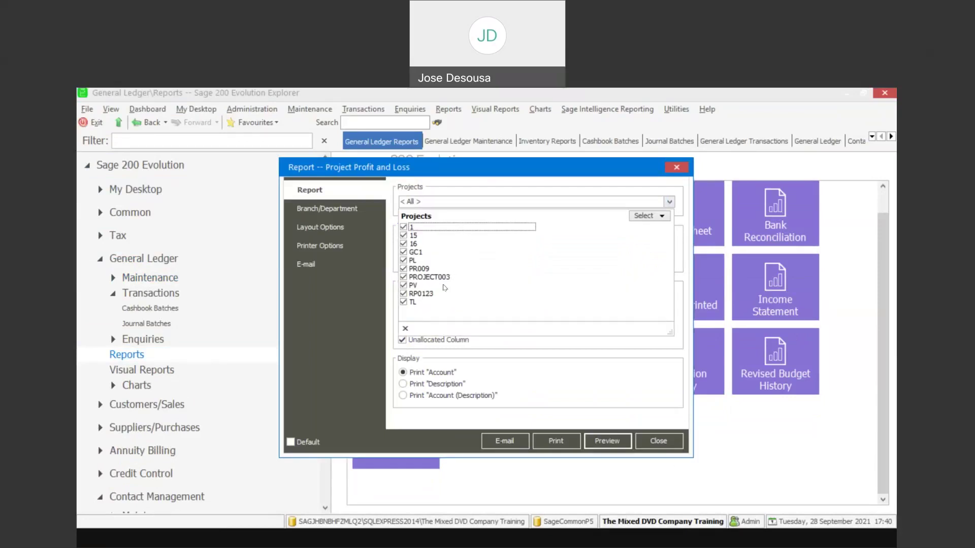
Limit the General Ledger Project Profit and Loss report to project TL by excluding all other projects
left_click(404, 294)
left_click(403, 285)
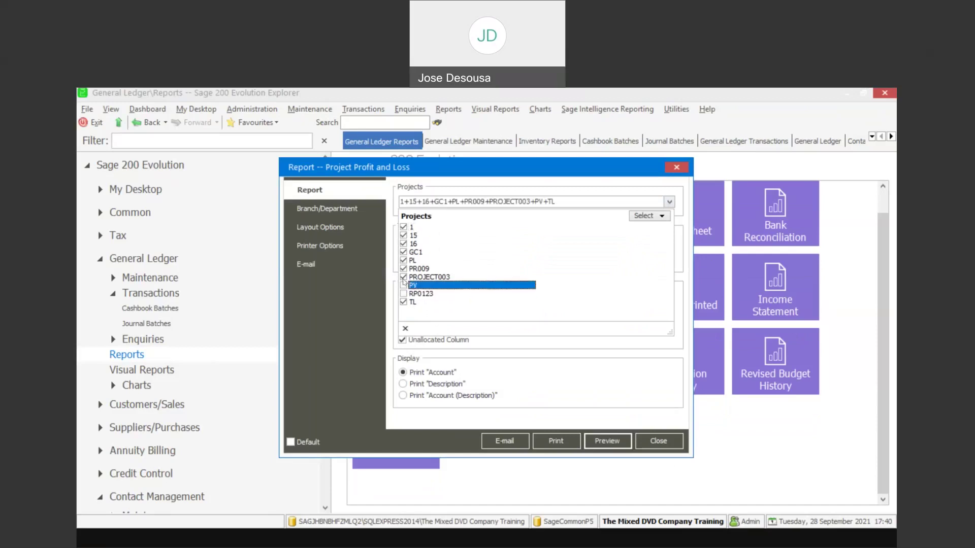
left_click(403, 277)
left_click(404, 268)
left_click(404, 260)
left_click(403, 252)
left_click(403, 244)
left_click(404, 236)
left_click(403, 227)
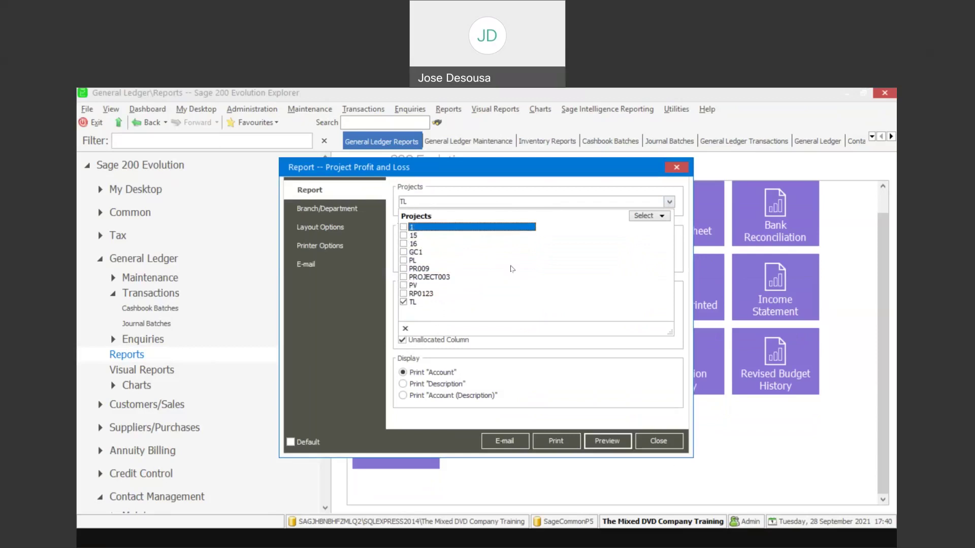
left_click(665, 186)
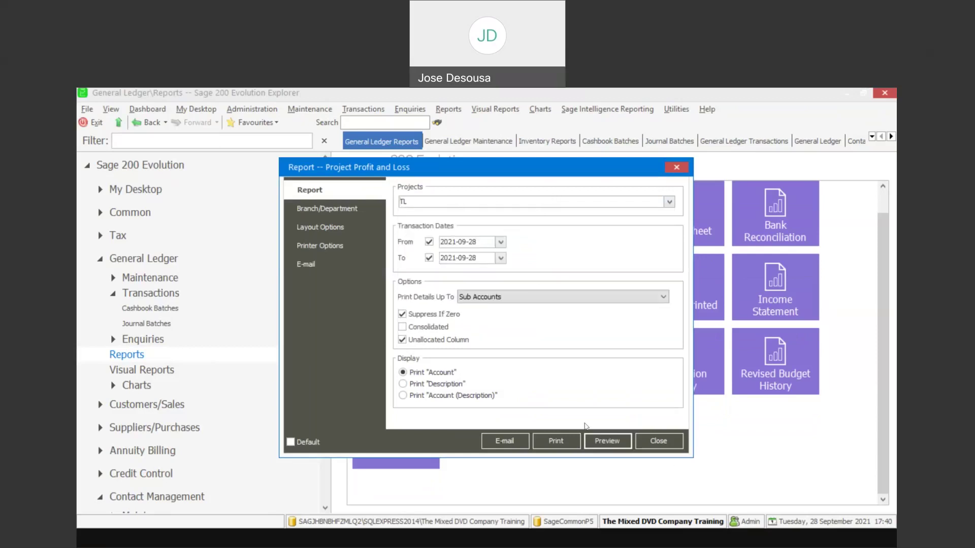
Preview the Project Profit and Loss report for the tiling project, examine its revenue and cost of sales, and close the report
left_click(600, 439)
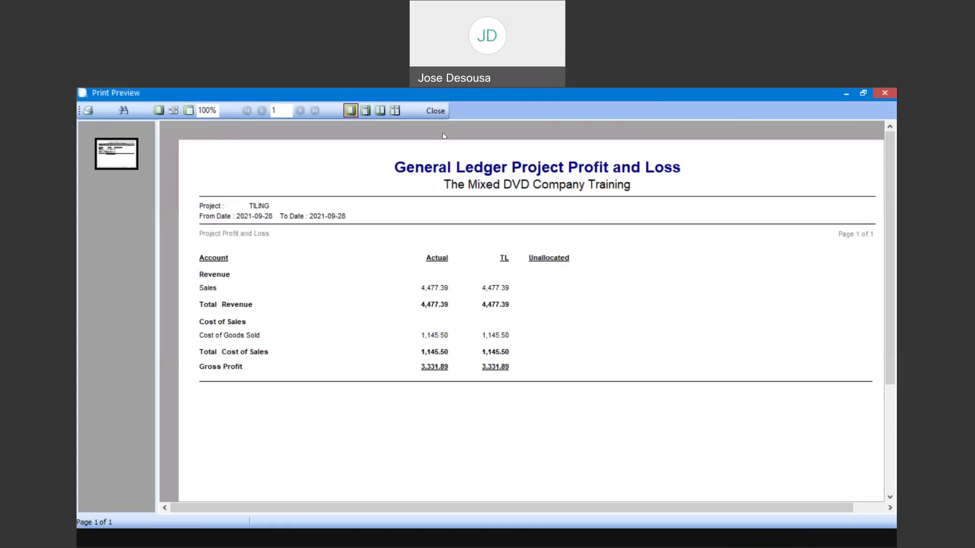
left_click(440, 111)
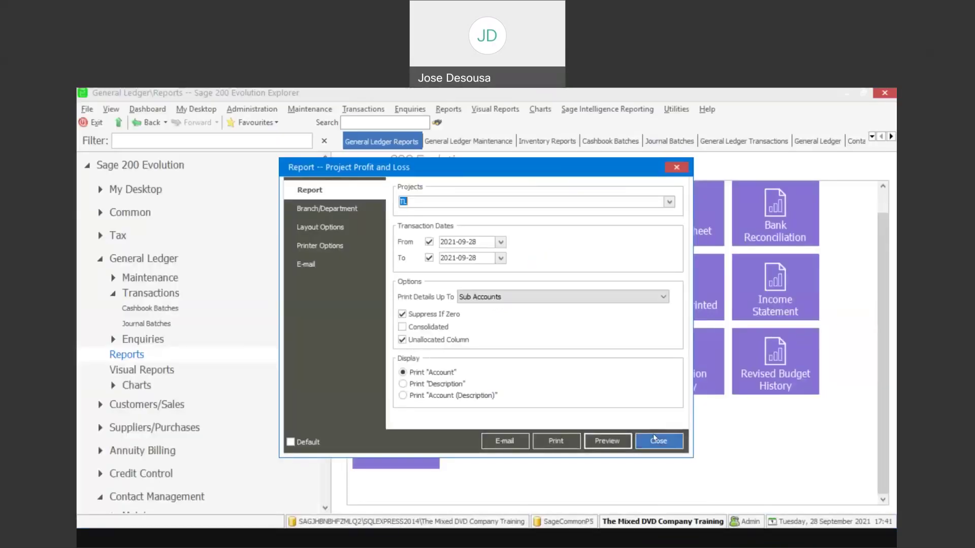
left_click(655, 440)
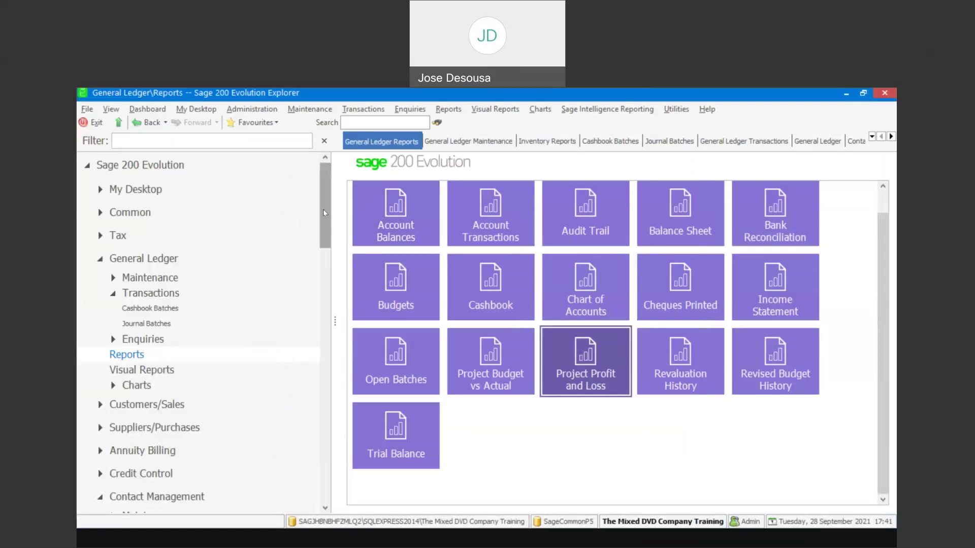
Set the project entry option in Inventory Defaults to Post Project per Line and save the defaults
left_click_drag(323, 209, 325, 291)
left_click(305, 259)
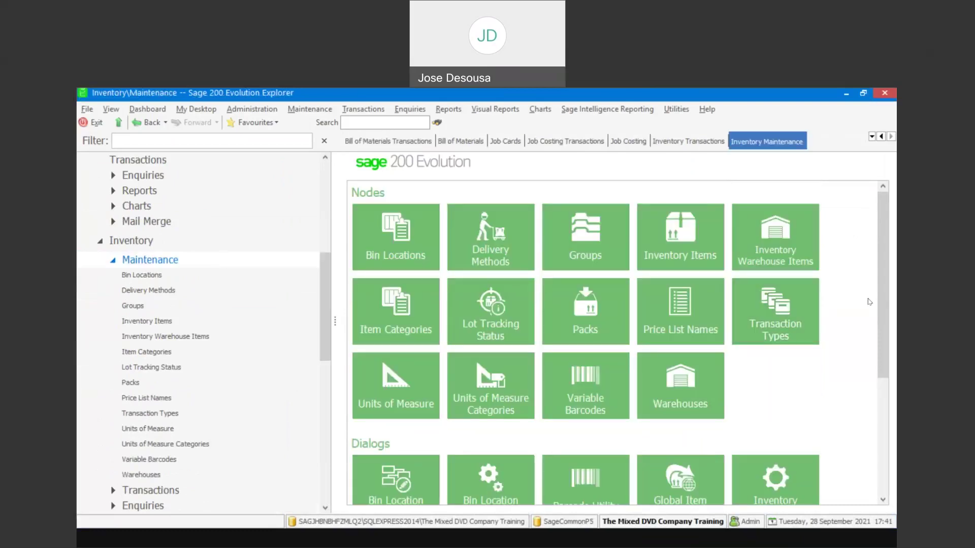
scroll(882, 311, "down", 3)
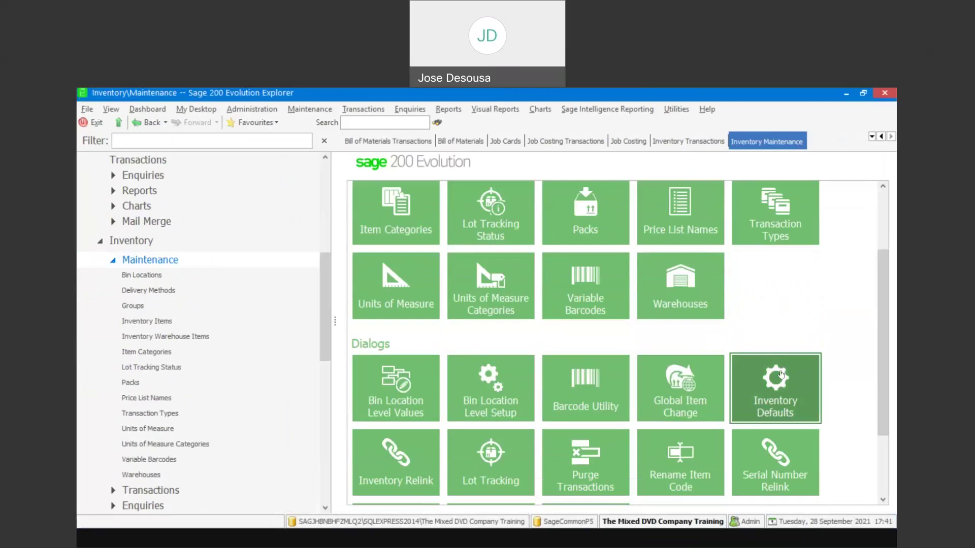
left_click(781, 374)
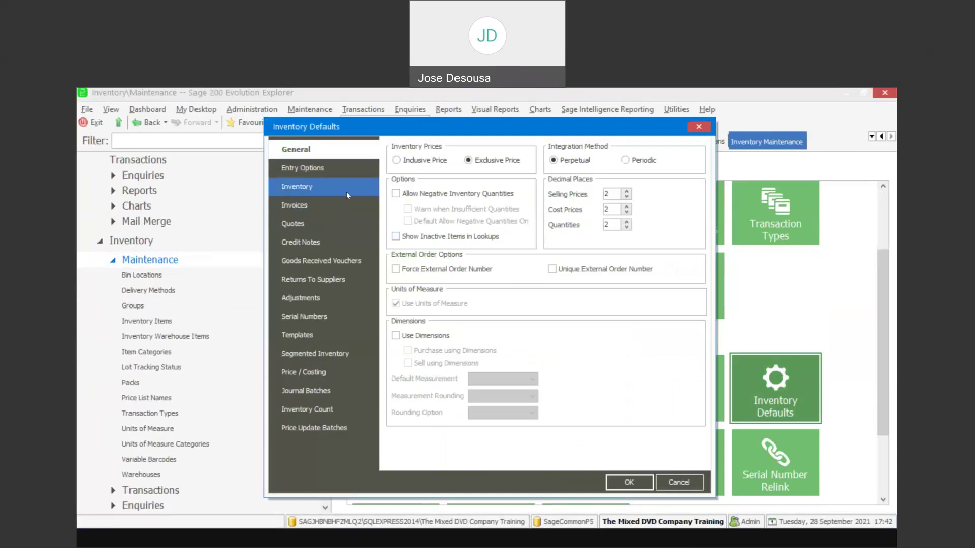
left_click(357, 173)
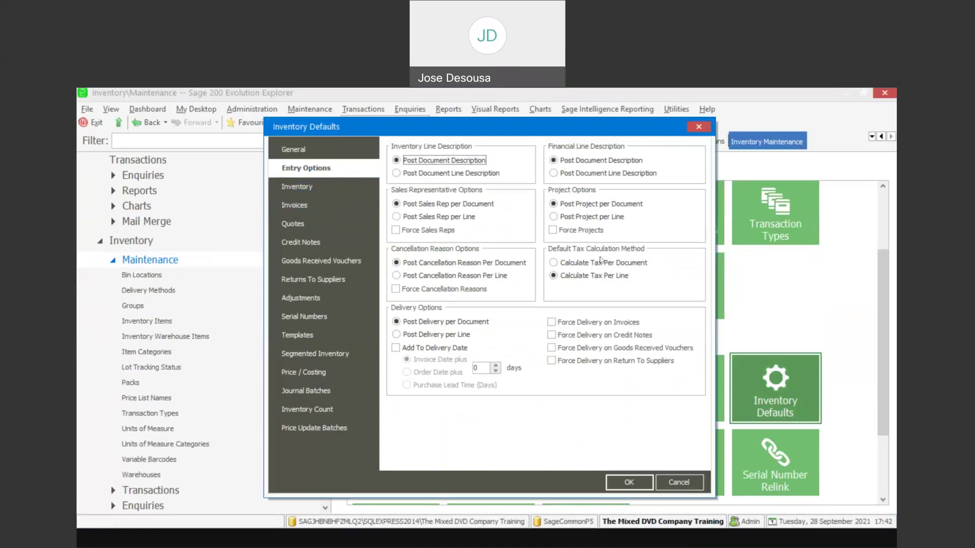
left_click(554, 217)
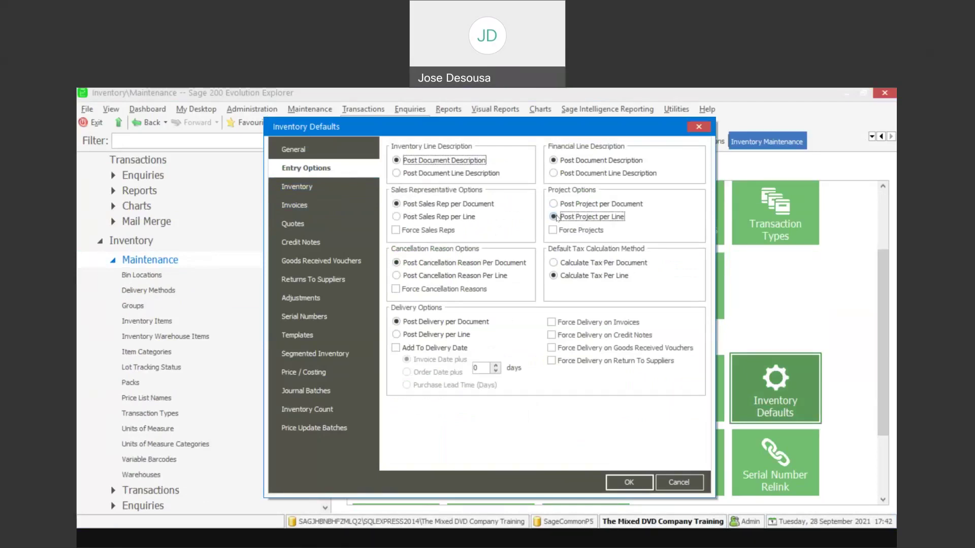
left_click(625, 483)
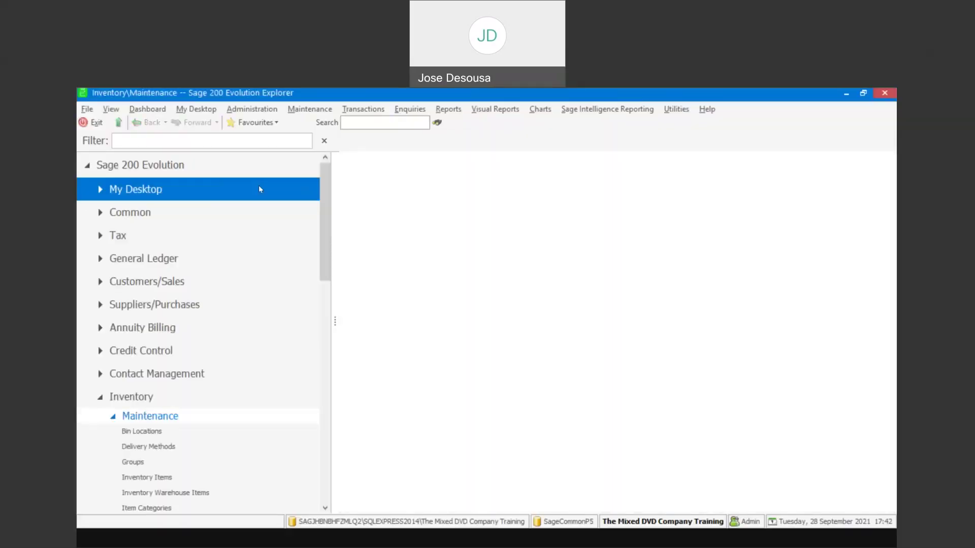
Create a new inventory Goods Received Voucher for the supplier The Catering Company
left_click_drag(325, 212, 331, 288)
left_click(163, 414)
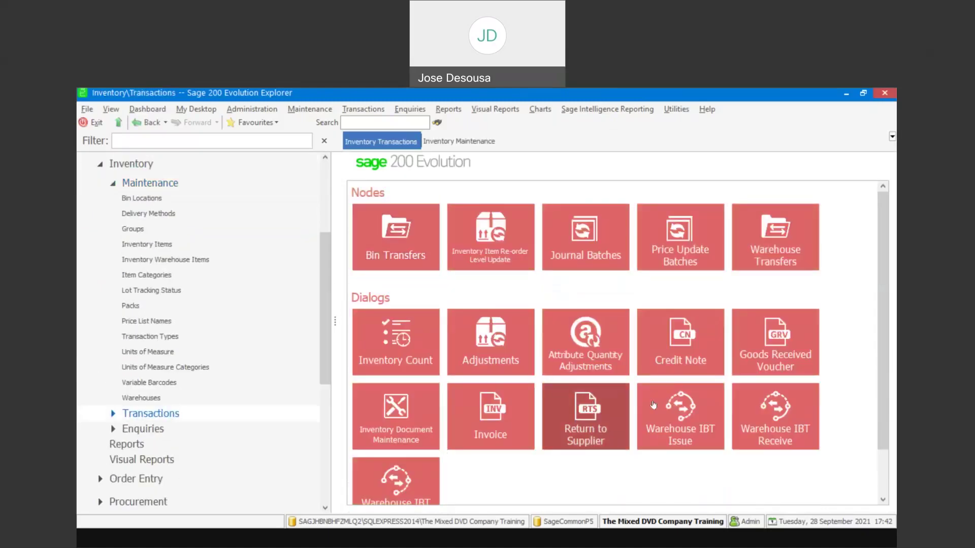
left_click(785, 351)
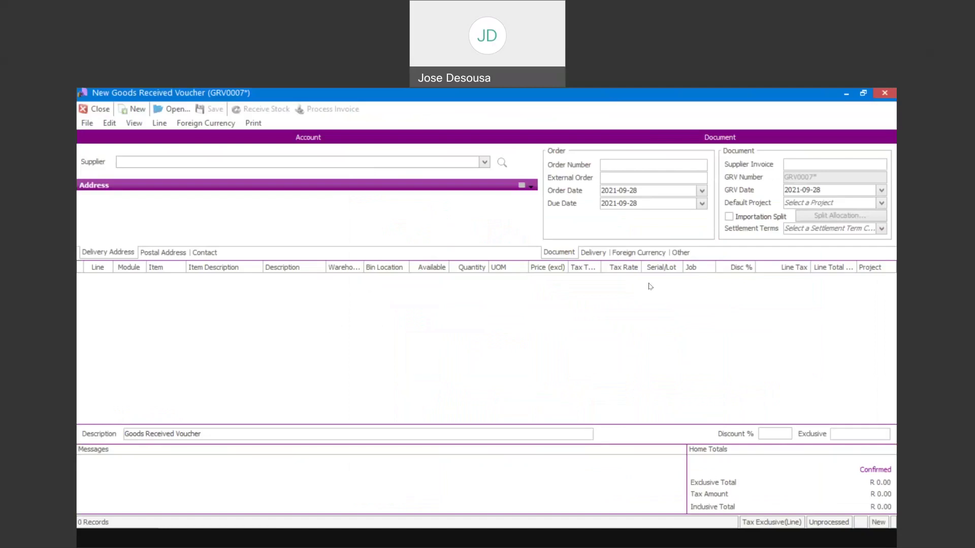
left_click(483, 162)
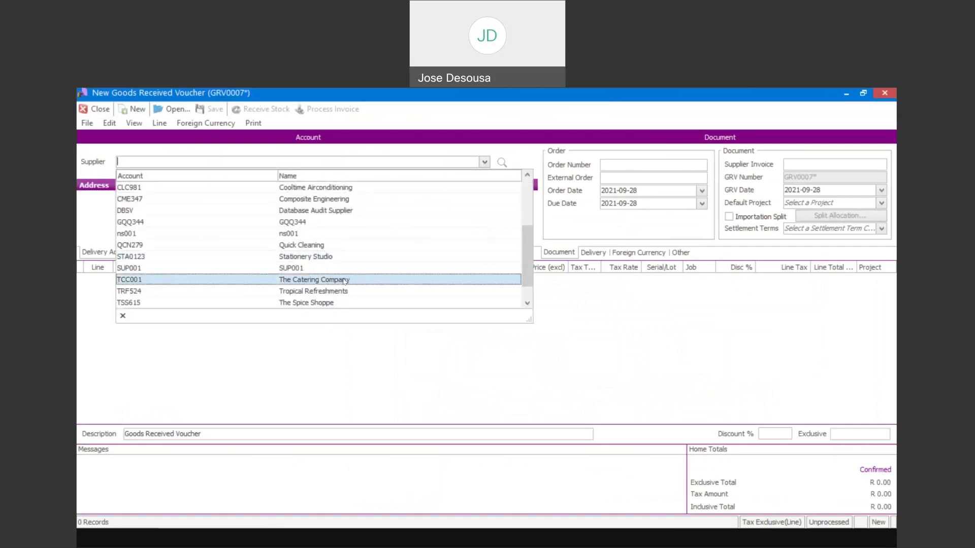
left_click(254, 279)
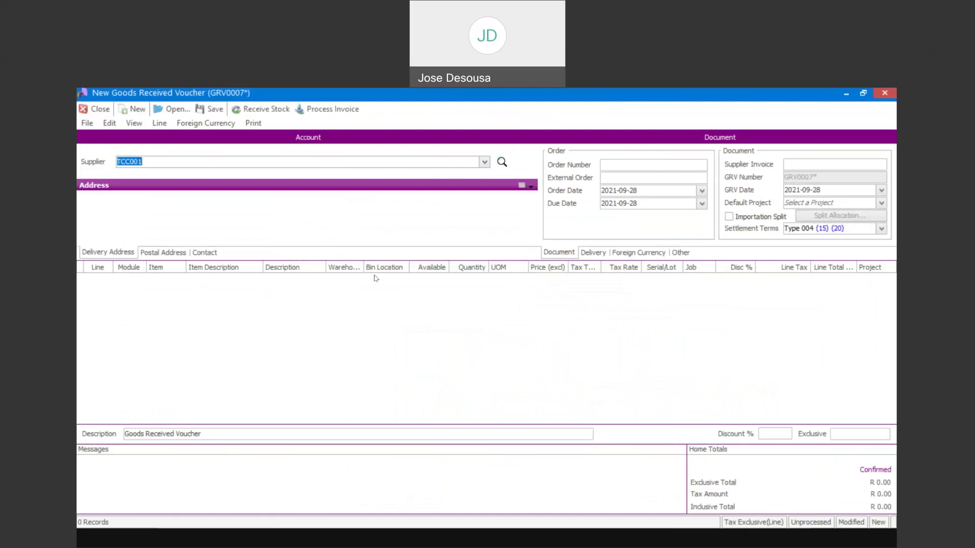
Add a voucher line for item AN001 with quantity 4, assigned to the plumbing project PL
left_click(135, 288)
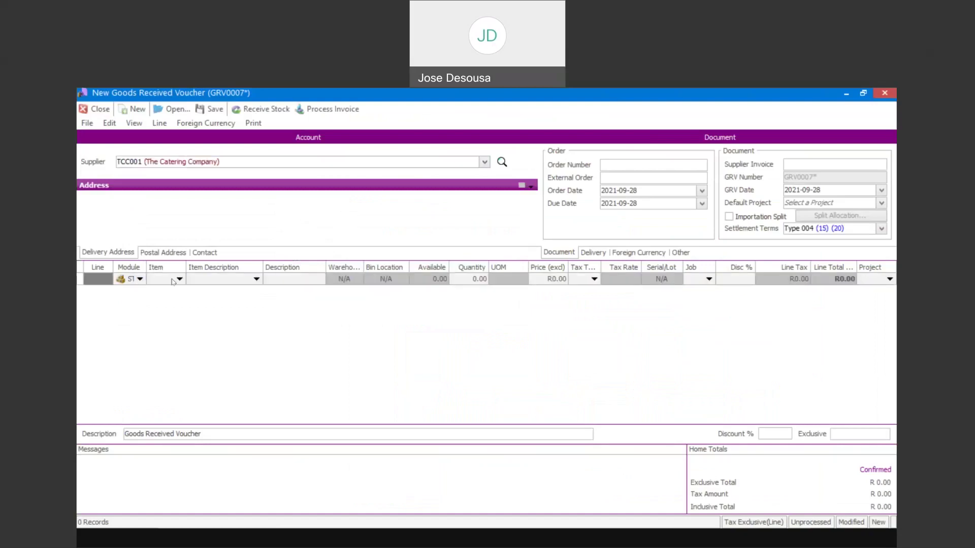
left_click(179, 280)
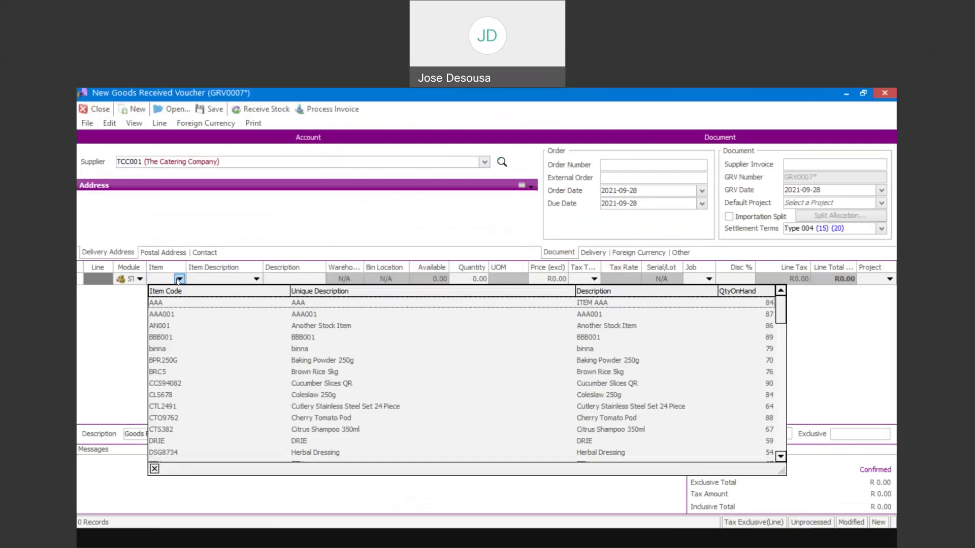
key("Down")
key("Down")
key("Return")
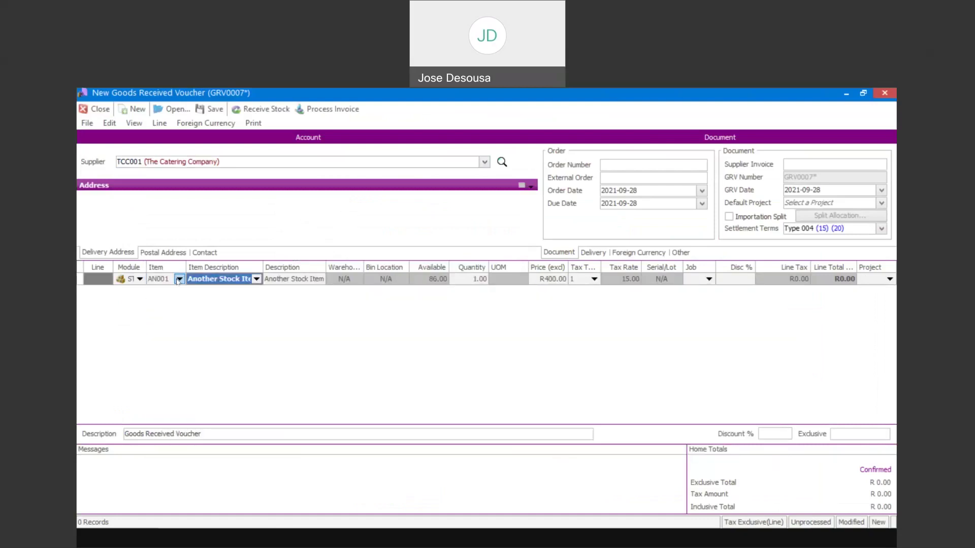
key("Return")
type("4")
key("Return")
key("Return")
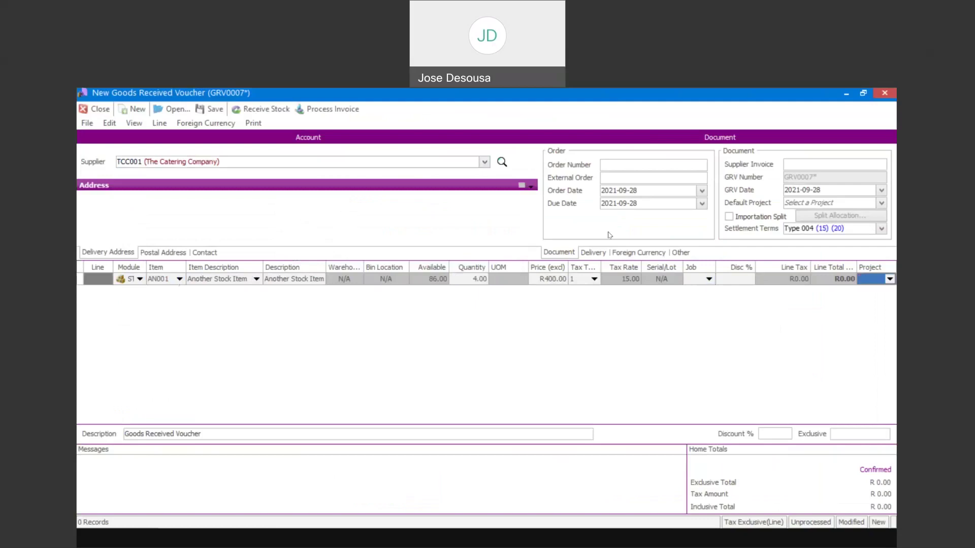
left_click(890, 279)
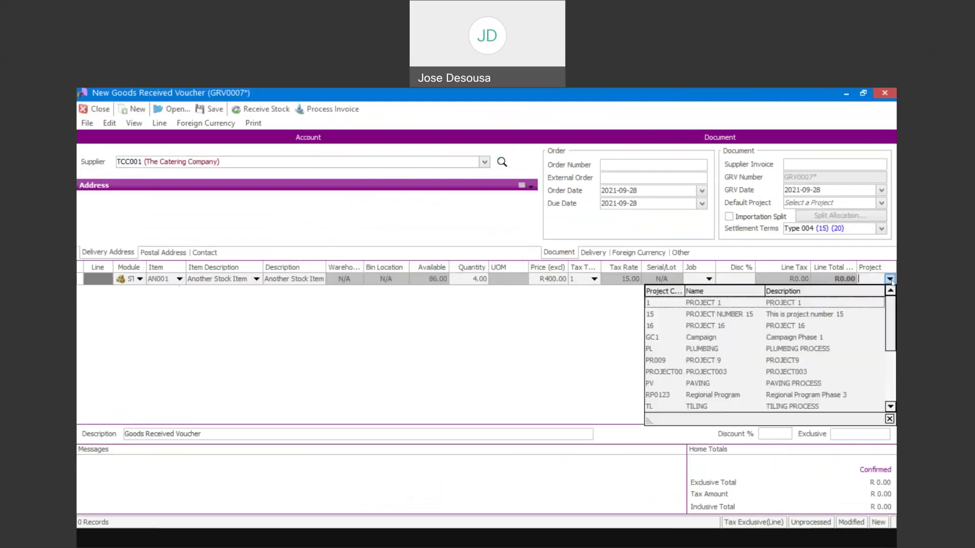
left_click(808, 350)
key("Tab")
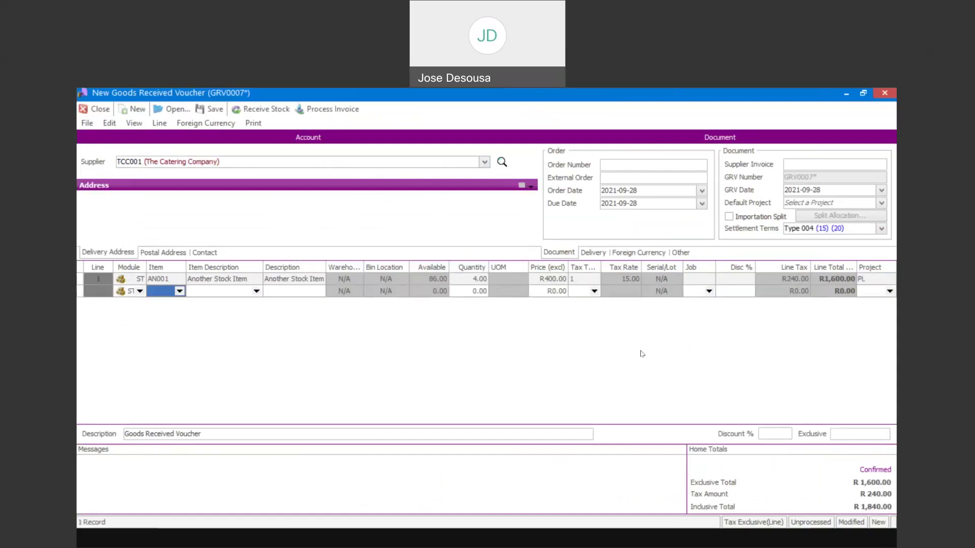
Add a second voucher line for item HHH001 from warehouse Mstr, assigned to the tiling project TL
left_click(178, 290)
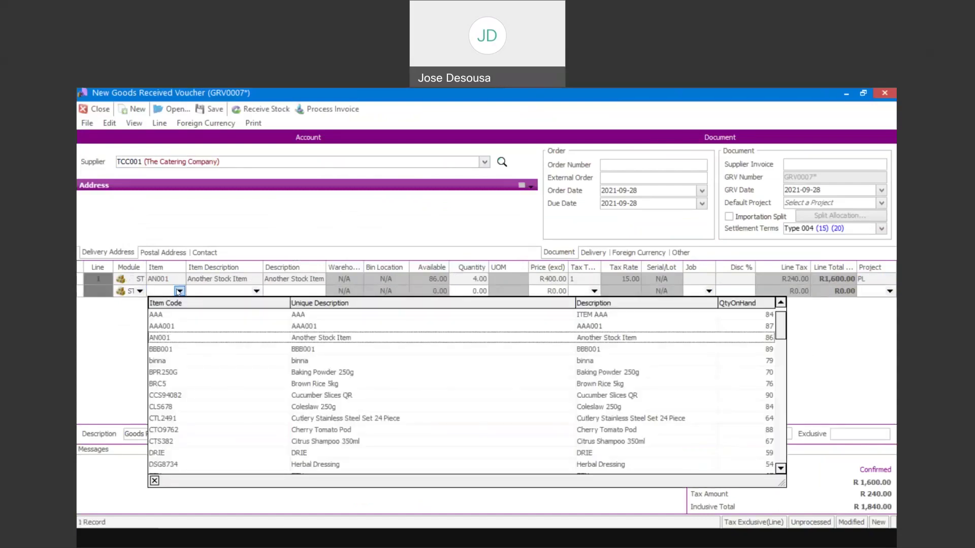
key("Down")
key("Down")
key("Down")
key("Down")
key("Down")
key("Down")
key("Down")
key("Down")
key("Down")
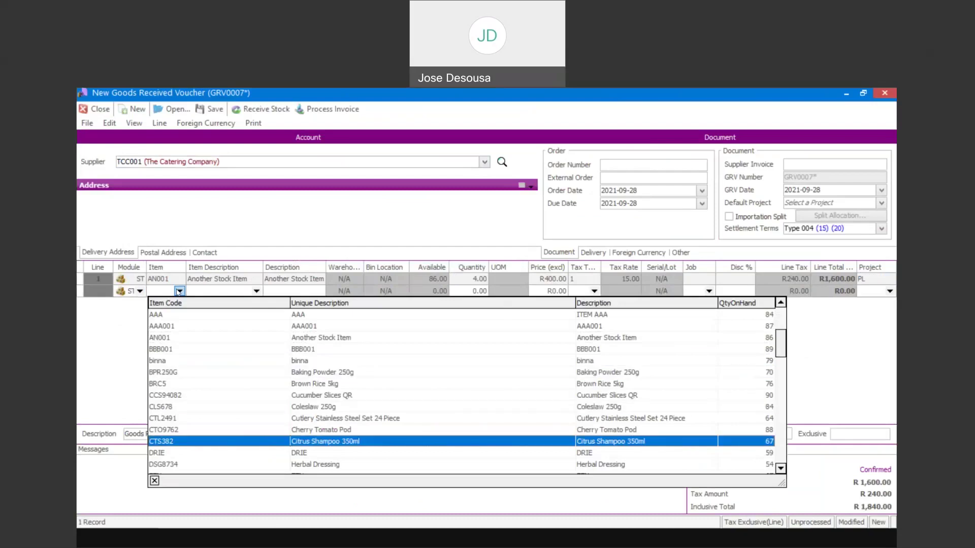
key("Down")
key("Down")
key("Down")
key("Down")
key("Down")
key("Down")
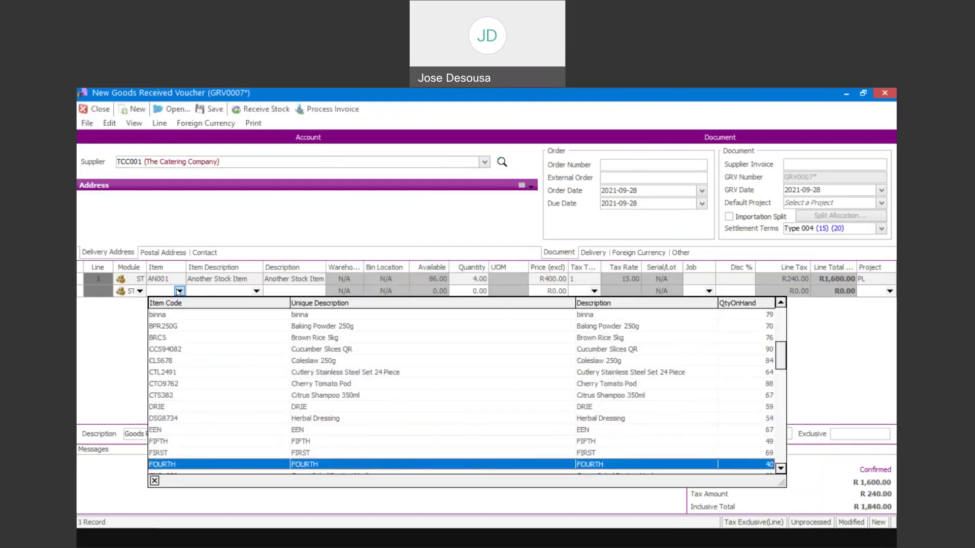
key("Down")
key("Down")
key("Down")
key("Down")
key("Down")
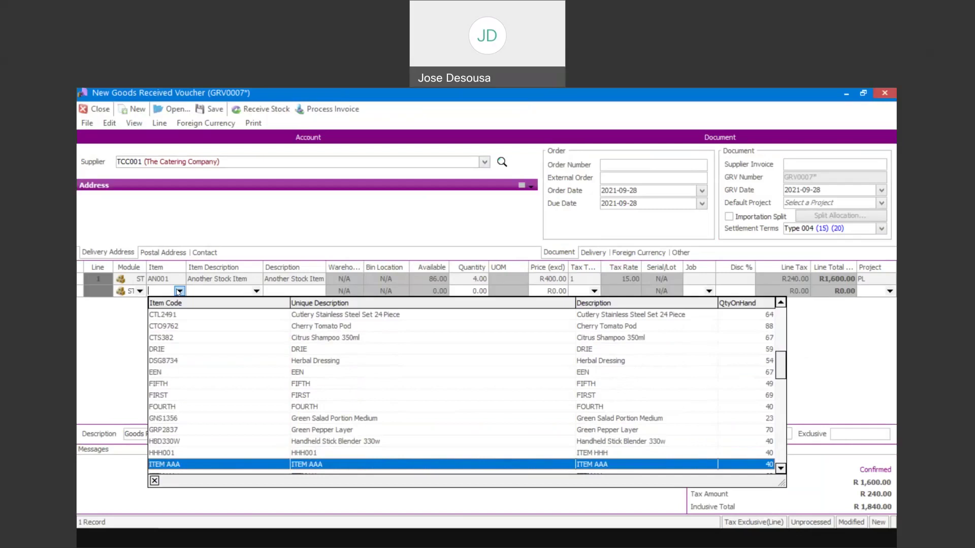
key("Up")
key("Return")
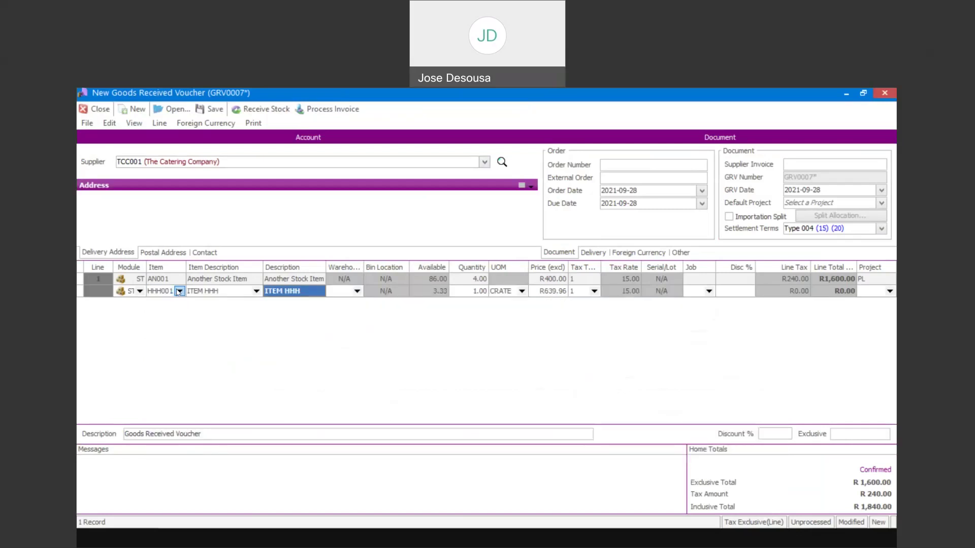
type("Mstr")
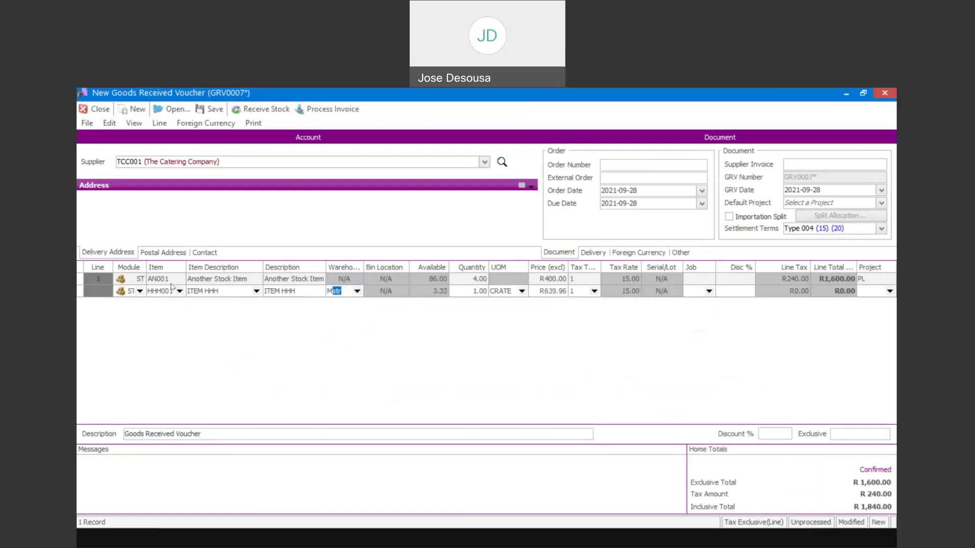
key("Tab")
key("Tab")
key("Tab")
key("Tab")
key("Tab")
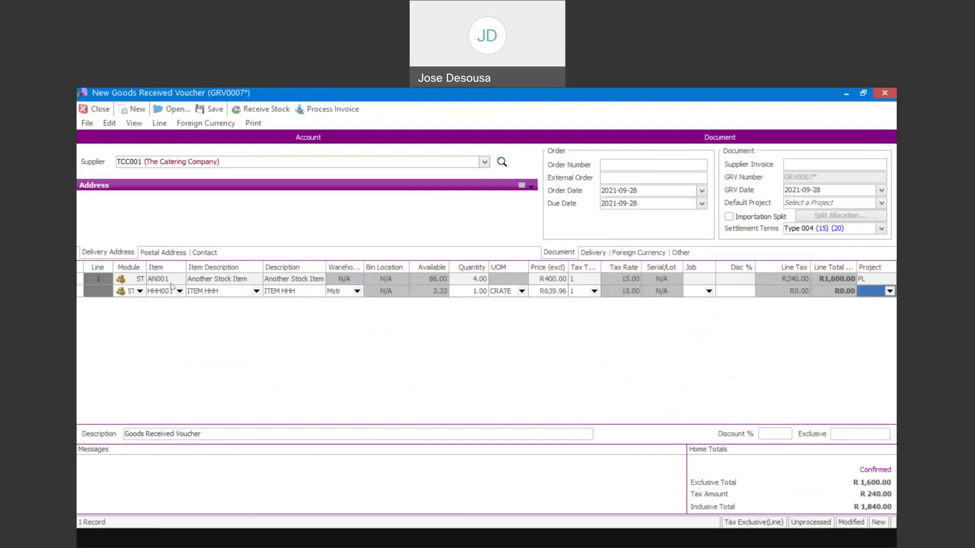
key("Tab")
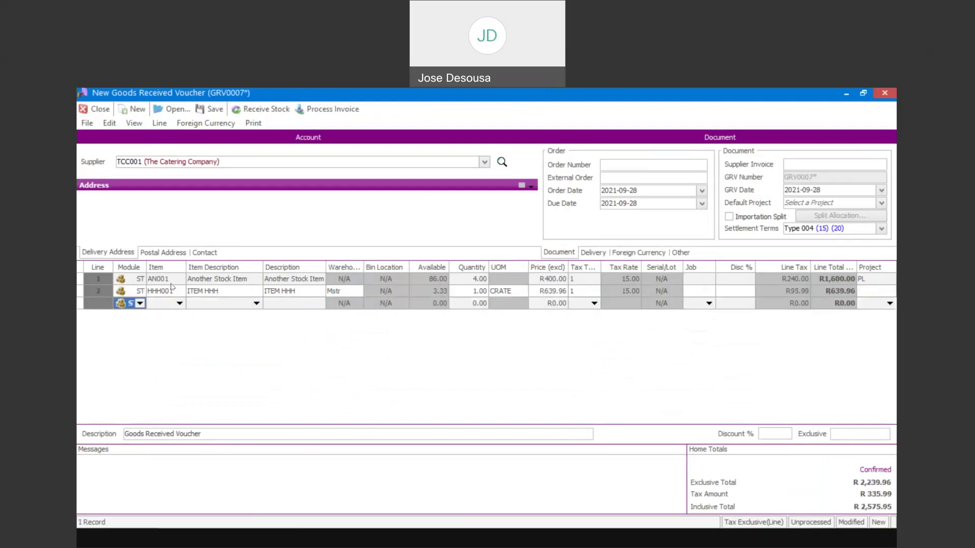
Start a third voucher line with item NN1 and warehouse Mstr
left_click(180, 303)
key("Down")
key("Down")
key("Down")
key("Down")
key("Down")
key("Down")
key("Down")
key("Down")
key("Down")
key("Down")
key("Down")
key("Down")
key("Down")
key("Down")
key("Down")
key("Down")
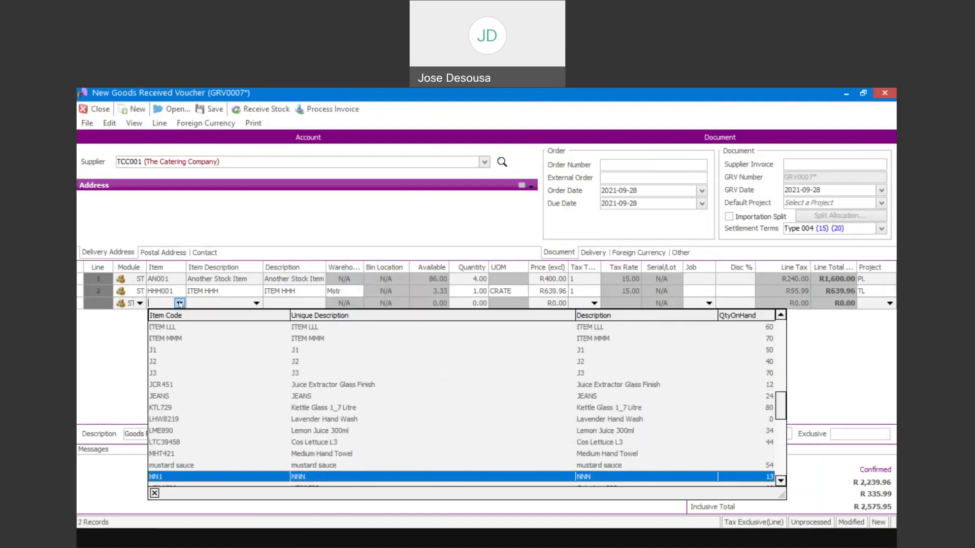
key("Up")
key("Return")
key("Tab")
key("Tab")
type("M")
key("Tab")
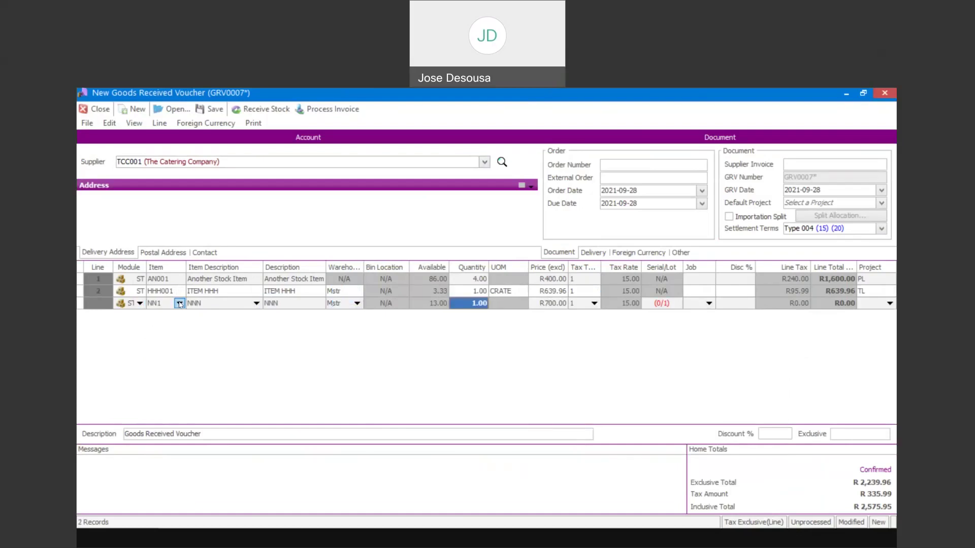
Change the third line's item to QQQ001 and assign that line to the paving project PV
left_click(180, 304)
key("Down")
key("Down")
key("Down")
key("Down")
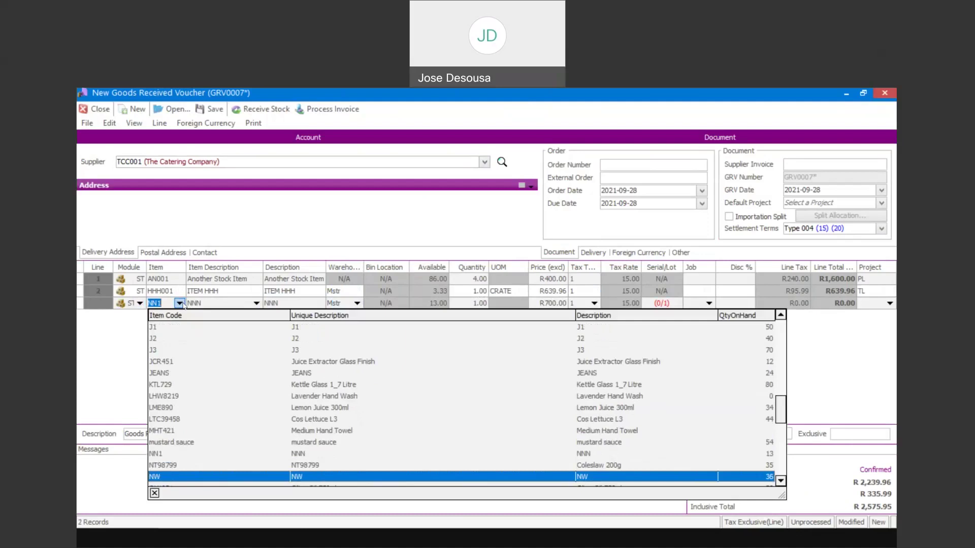
key("Down")
key("Down")
key("Down")
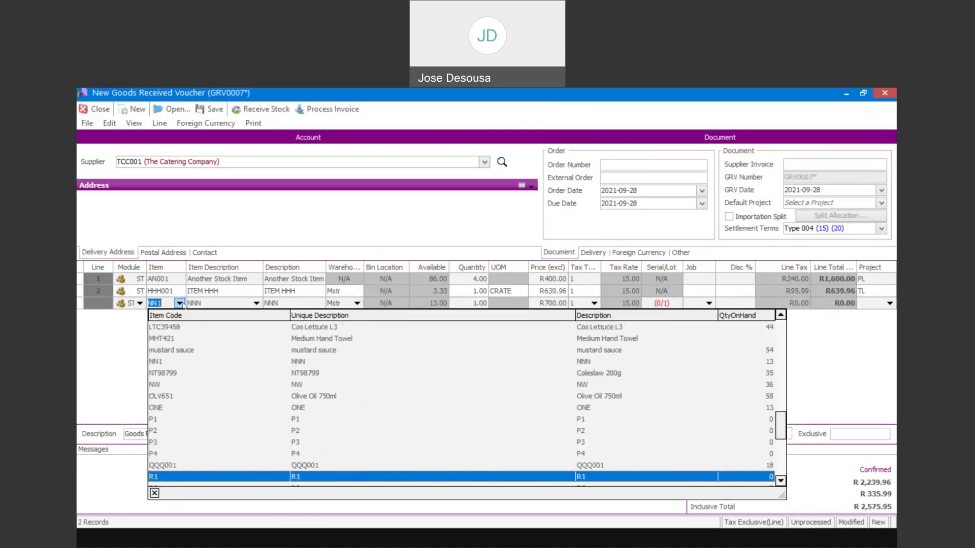
key("Down")
key("Return")
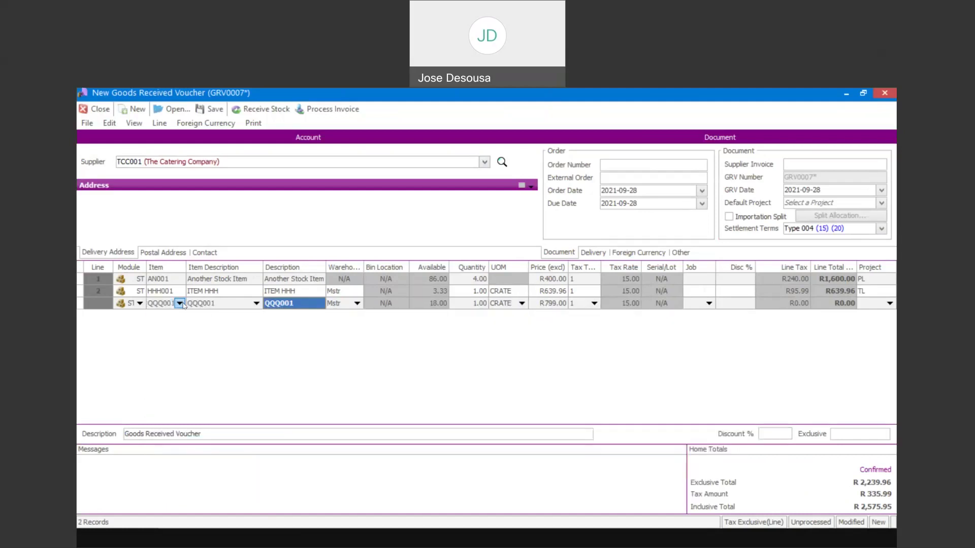
key("Tab")
key("Tab")
key("Tab")
key("Tab")
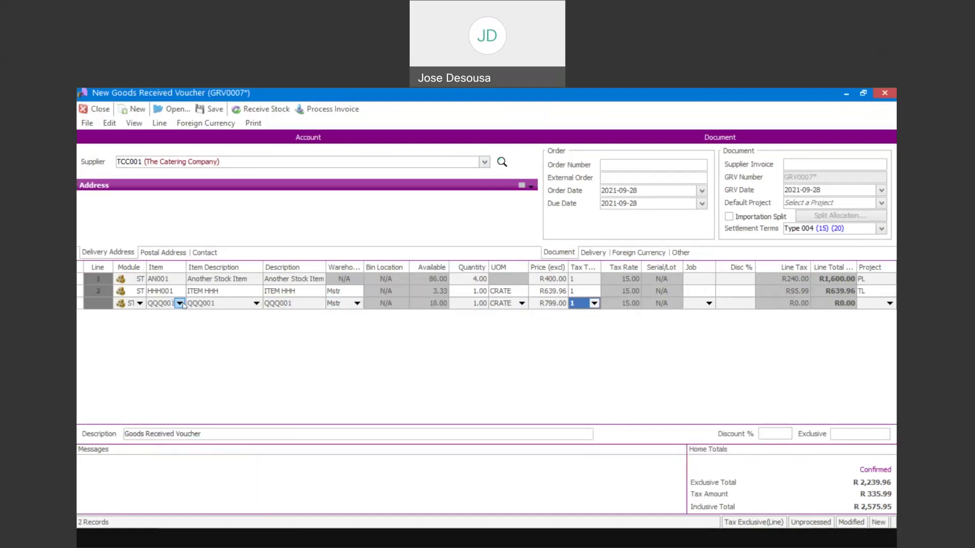
key("Tab")
key("Tab")
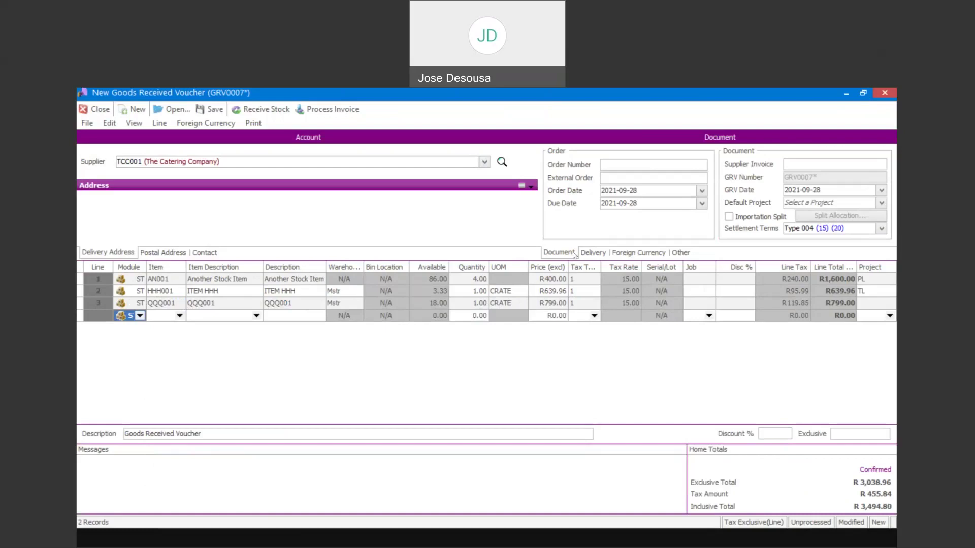
left_click(883, 305)
left_click(890, 304)
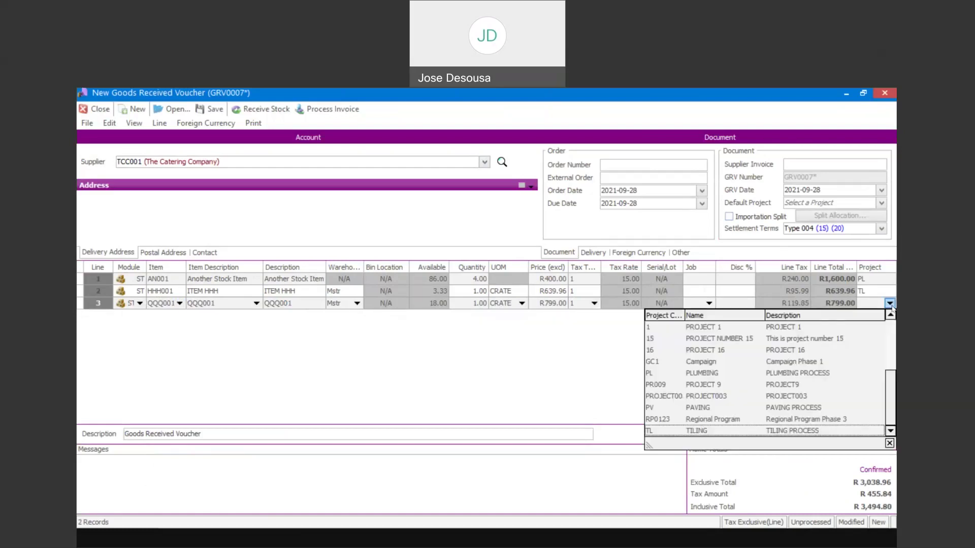
left_click(763, 409)
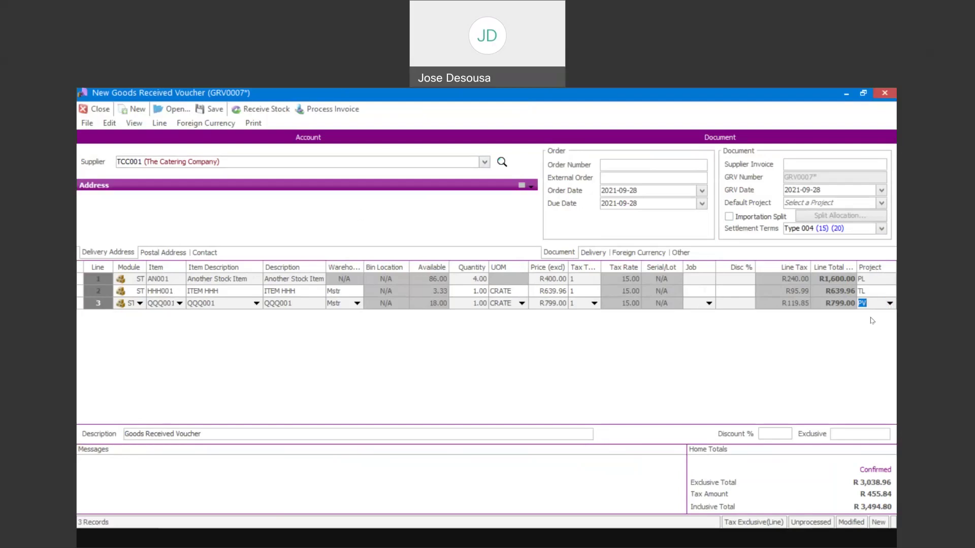
Enter S1233445 as the supplier invoice number and process the voucher's invoice
left_click(791, 165)
type("S1233445")
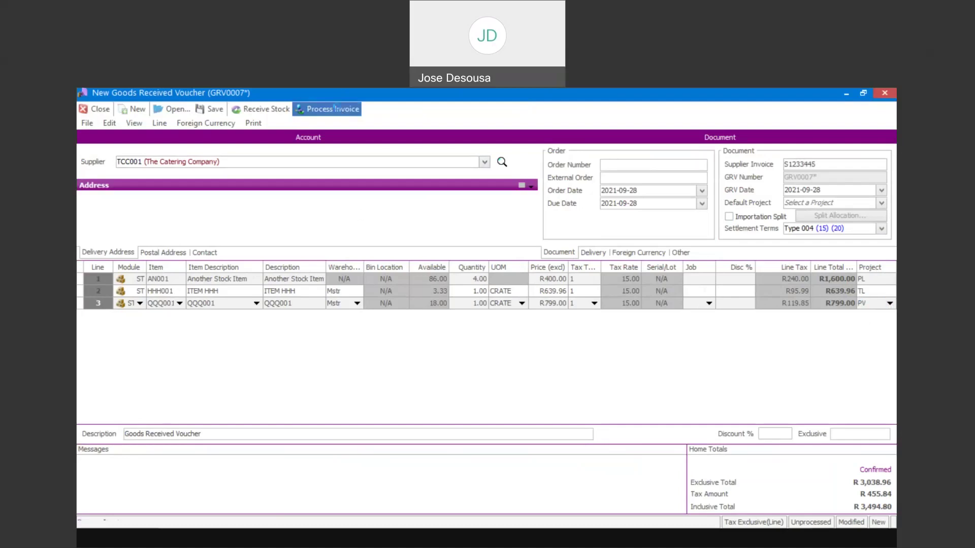
left_click(334, 109)
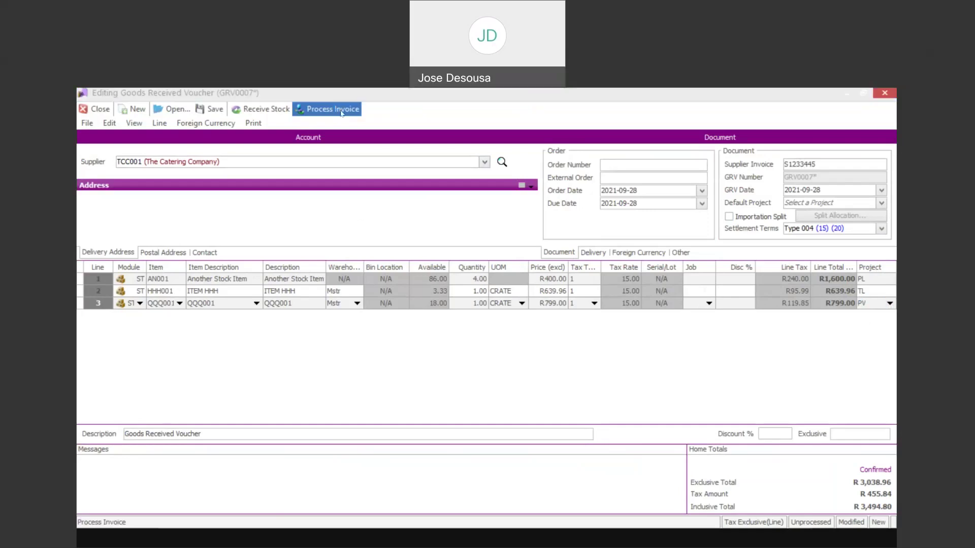
Complete the invoice processing without printing the supplier invoice document, and close the new goods received voucher
left_click(587, 347)
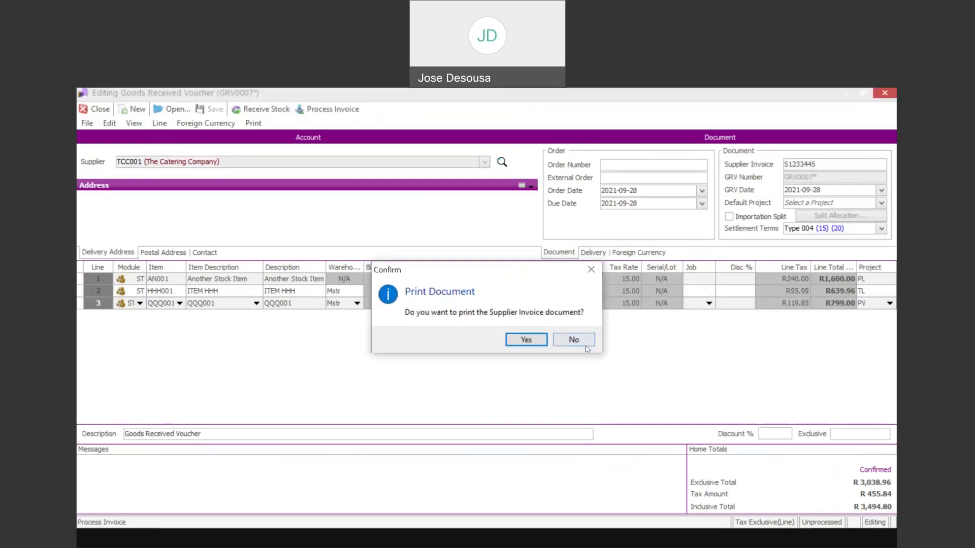
left_click(587, 347)
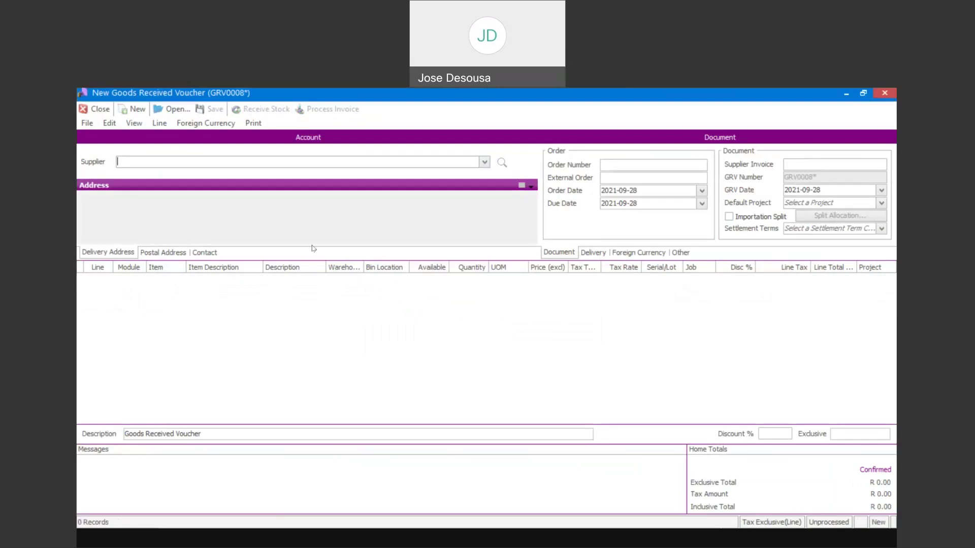
left_click(98, 109)
Open the Project Profit and Loss report options from the General Ledger reports
left_click_drag(323, 300, 325, 239)
left_click(264, 238)
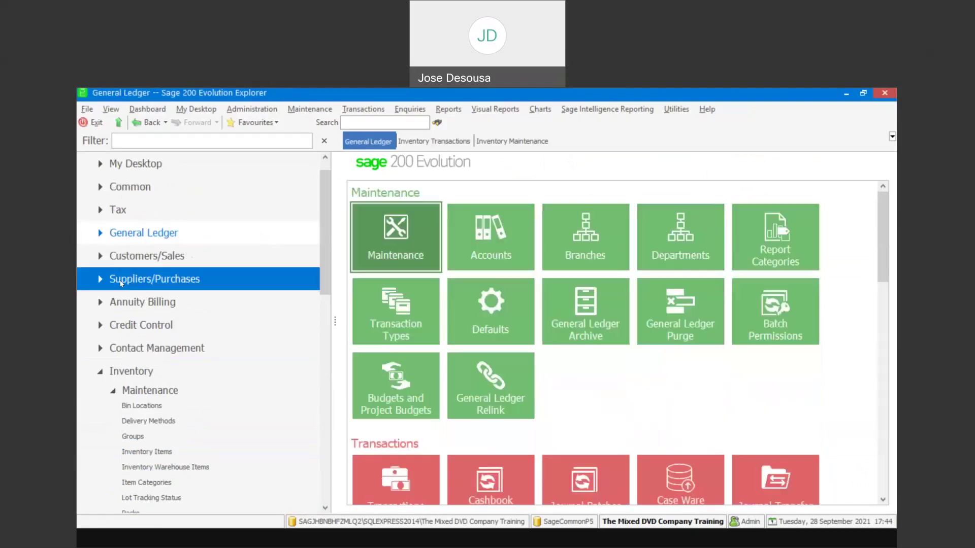
left_click(99, 234)
left_click(133, 299)
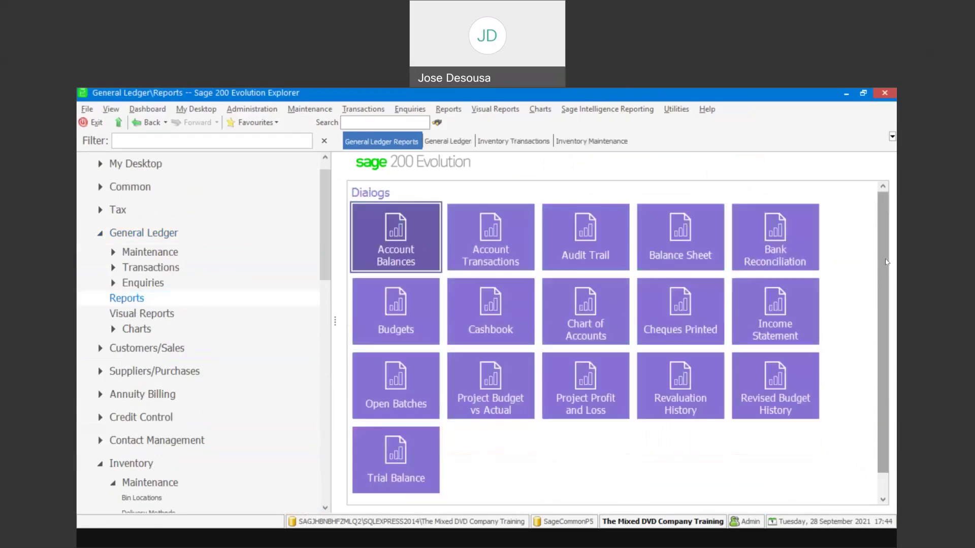
scroll(584, 355, "down", 1)
left_click(606, 354)
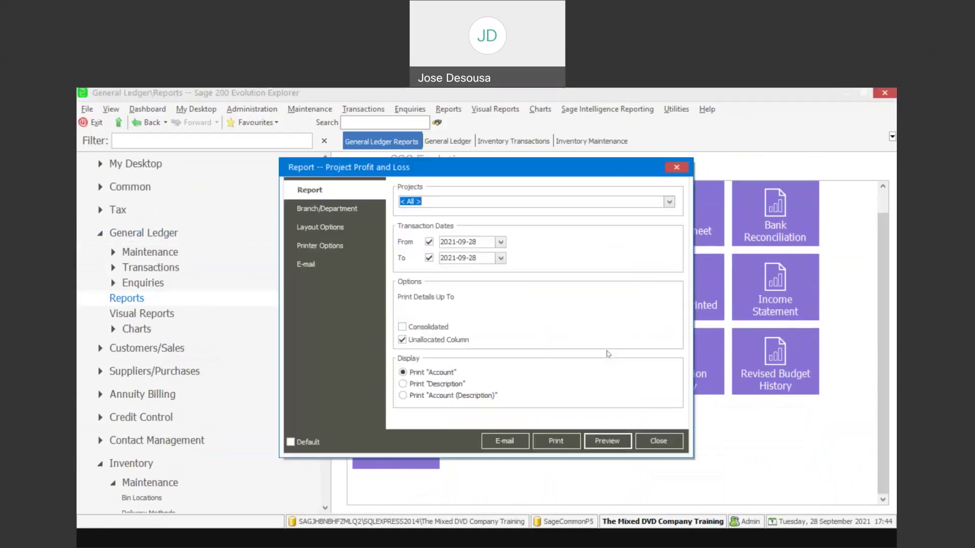
Limit the Project Profit and Loss report to projects PL, PV and TL by excluding all other projects
left_click(668, 202)
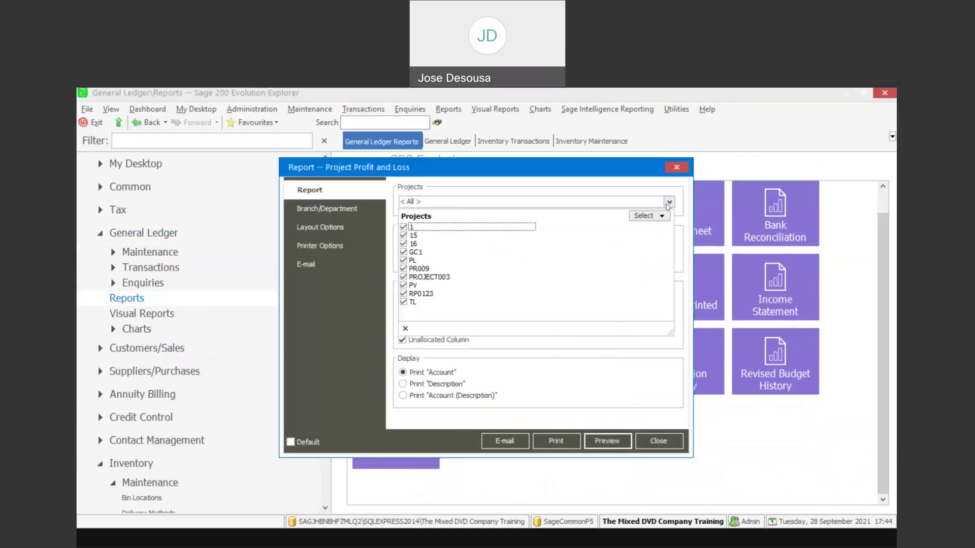
left_click(403, 227)
left_click(403, 235)
left_click(404, 244)
left_click(404, 252)
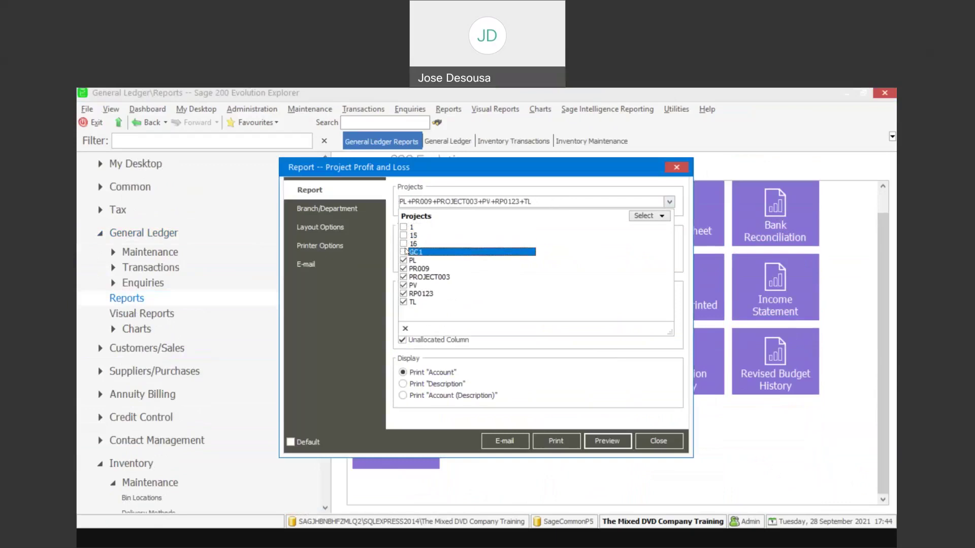
left_click(404, 269)
left_click(403, 277)
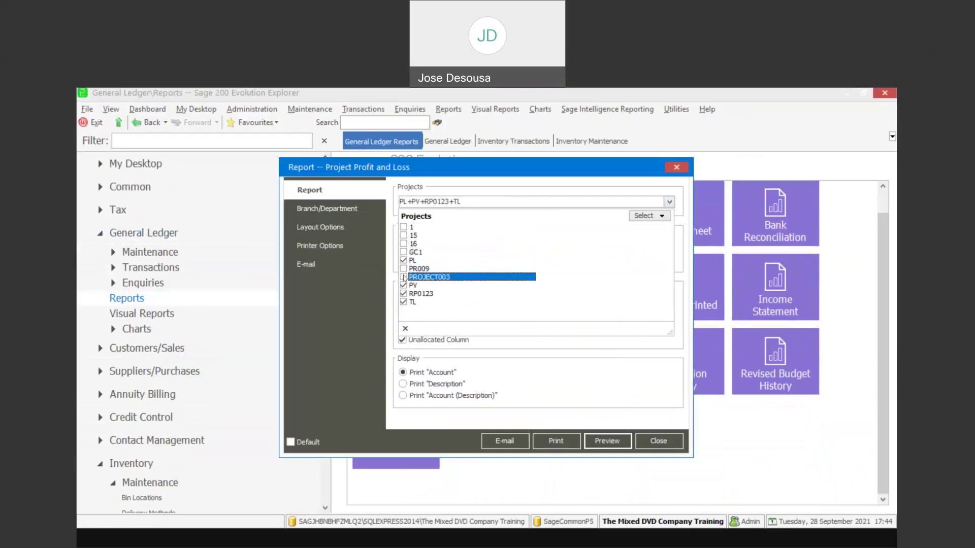
left_click(404, 294)
key("Return")
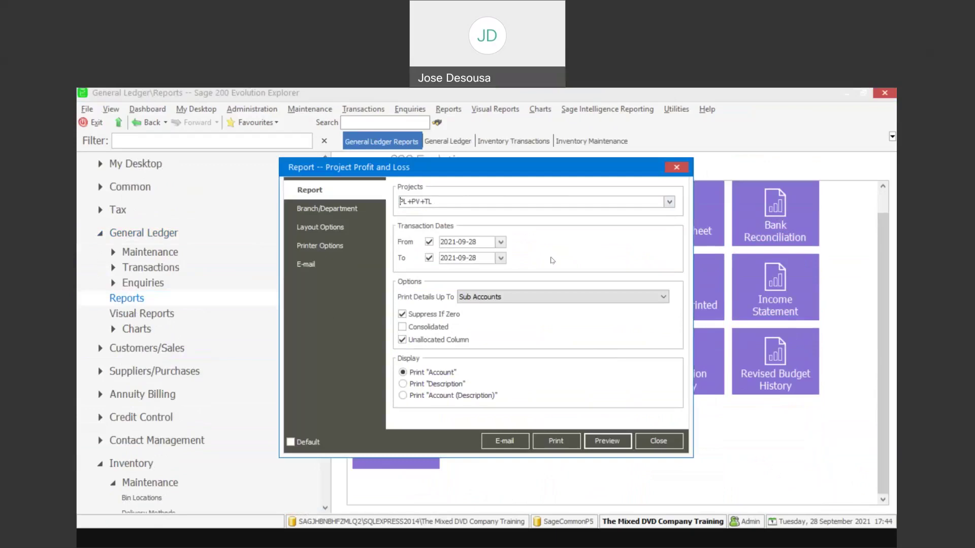
Preview the Project Profit and Loss report to compare figures per project, and close the preview and the report options
left_click(599, 439)
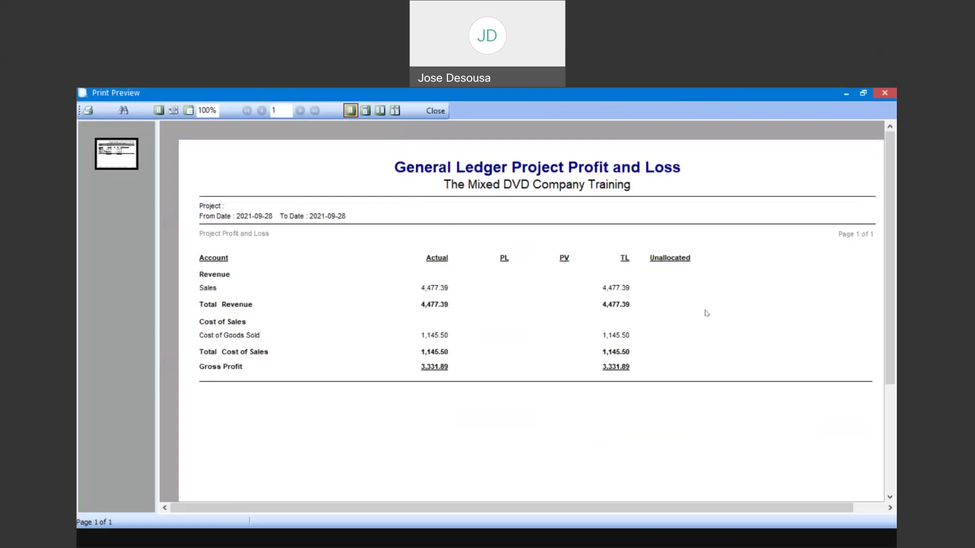
left_click(441, 112)
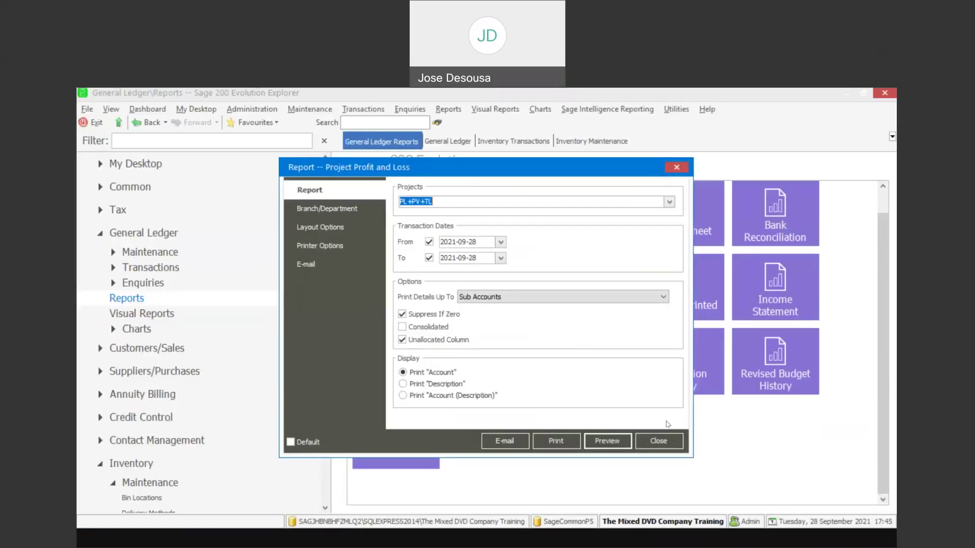
left_click(655, 443)
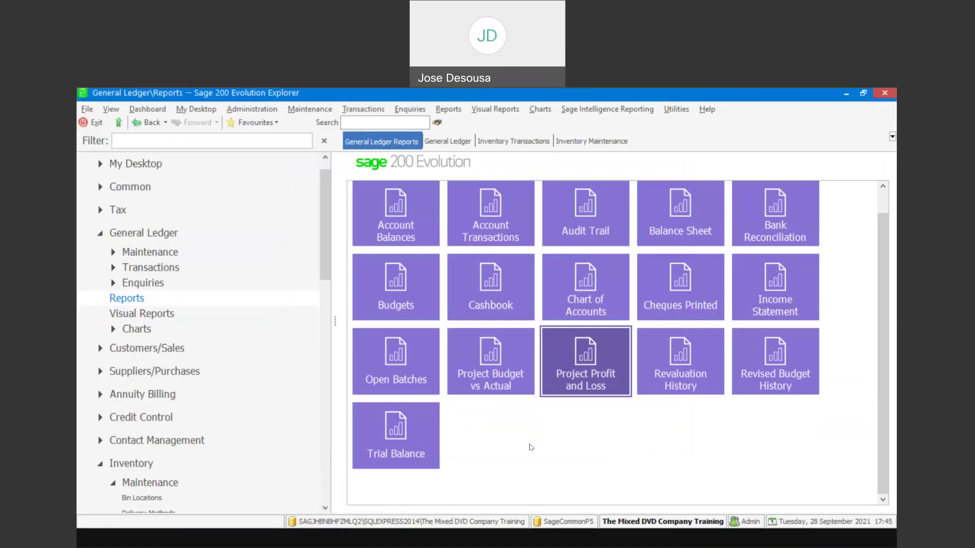
Review the options of the General Ledger Project Budget vs Actual report and close them without running it
left_click(497, 366)
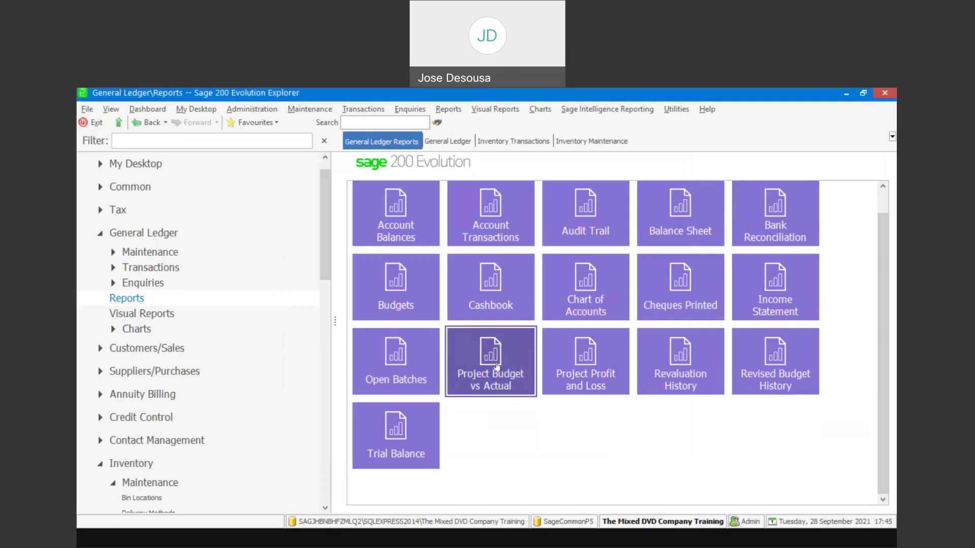
double_click(497, 367)
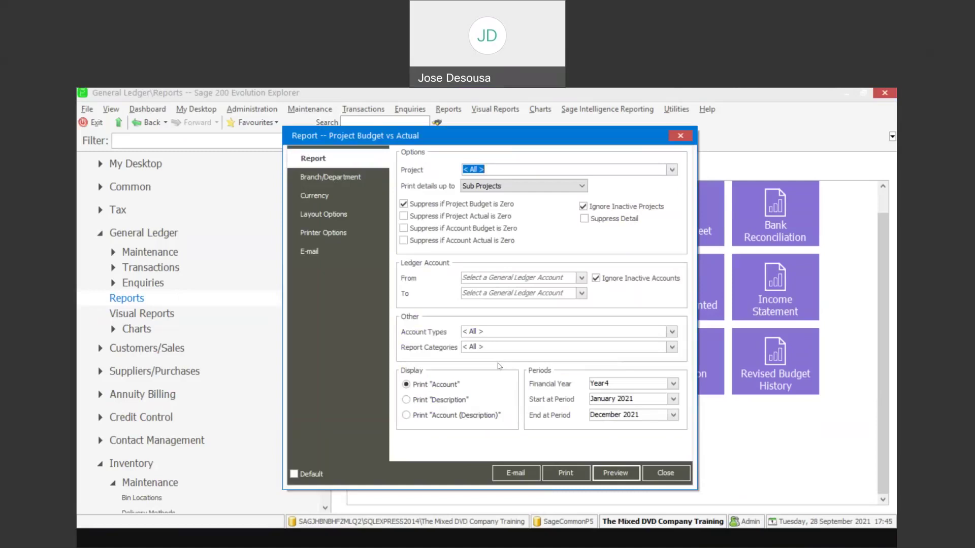
left_click(656, 479)
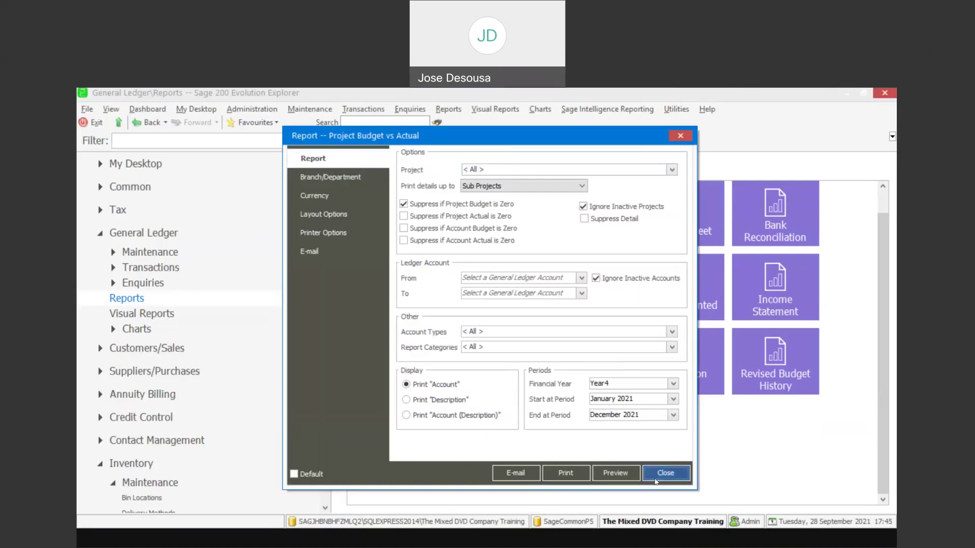